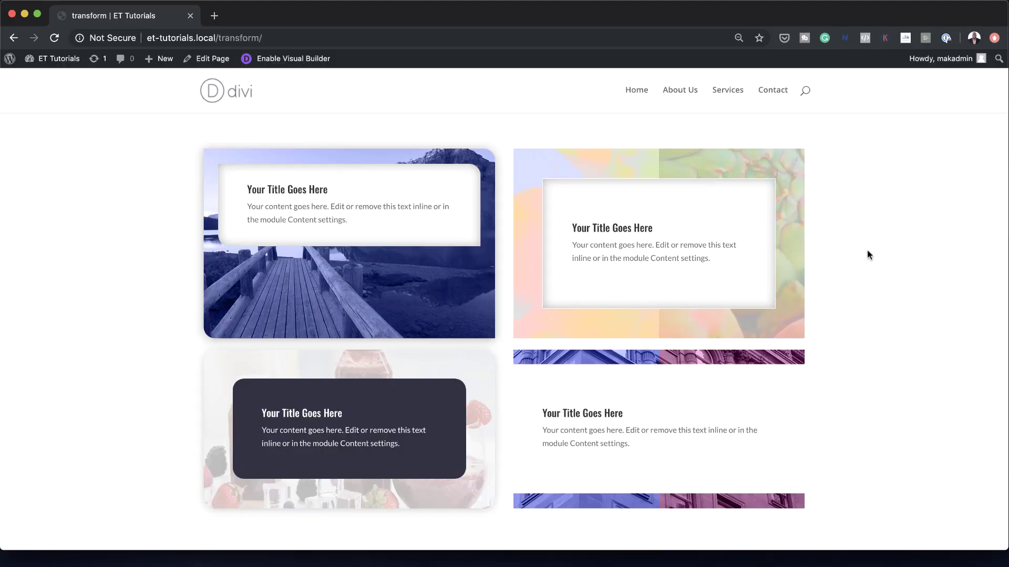
scroll(927, 279, down, 10)
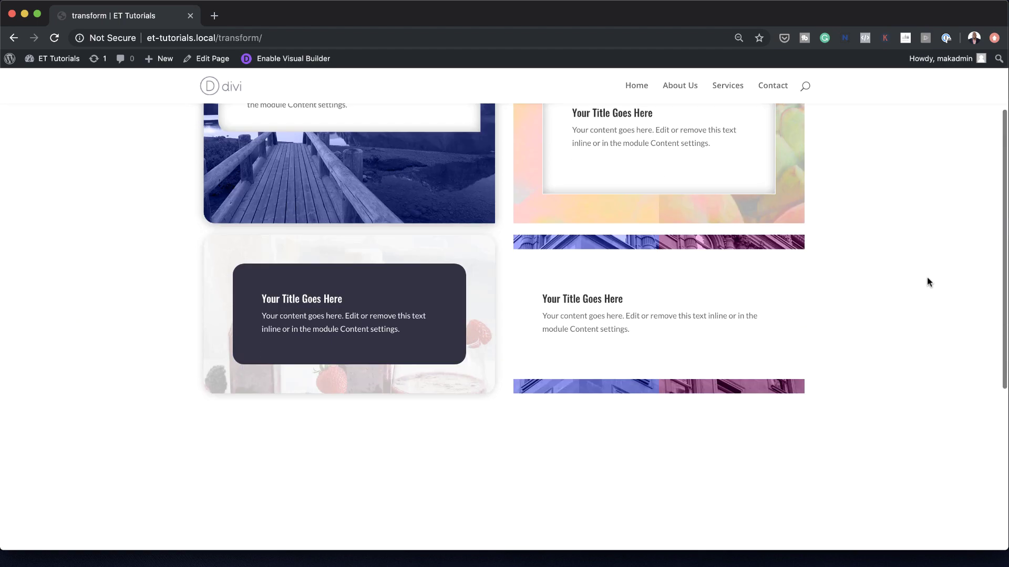
scroll(927, 277, up, 10)
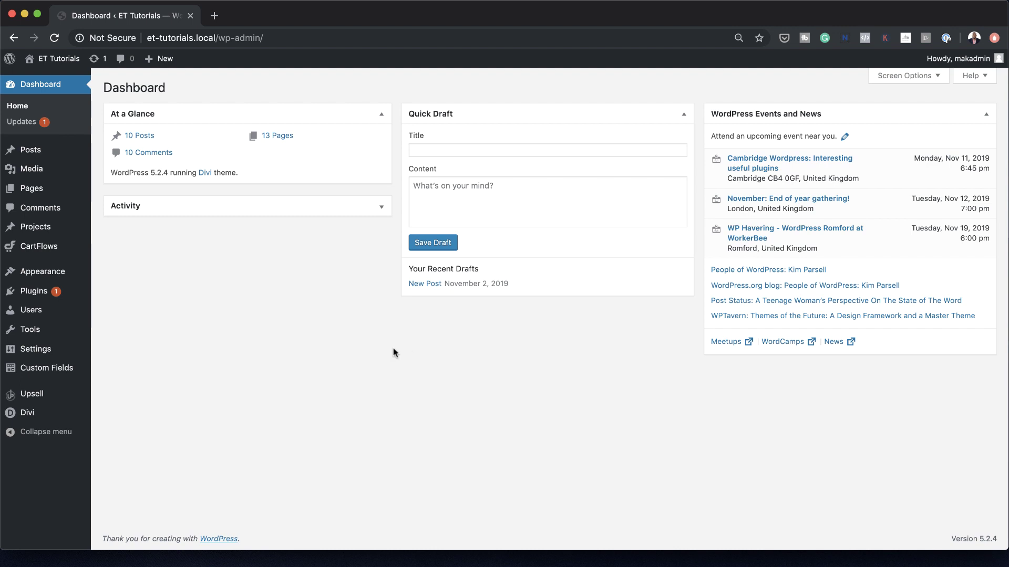
Step: Create a new WordPress page titled "designs" and open it for building in the Divi Builder
mouse_move(52, 189)
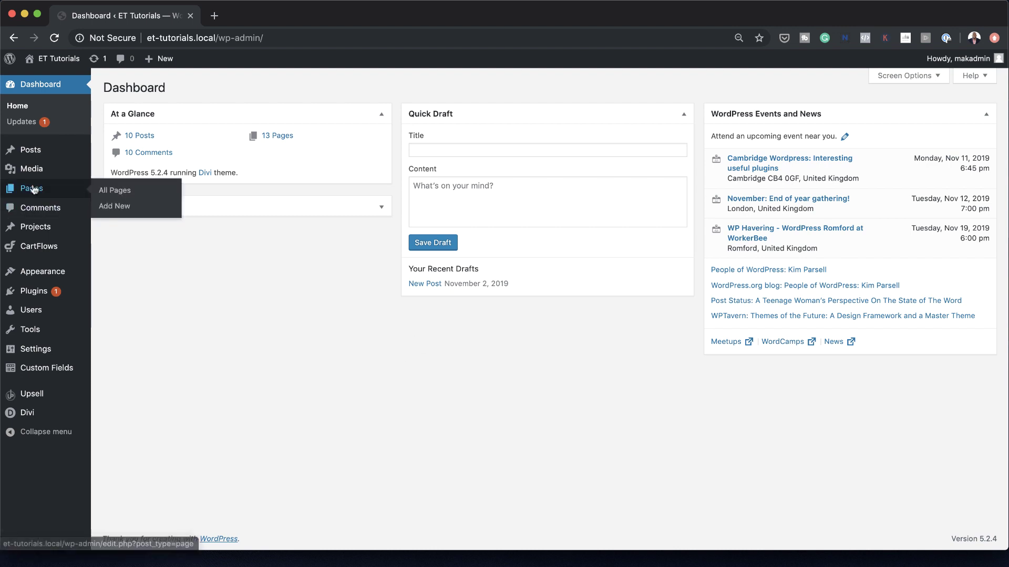
click(130, 209)
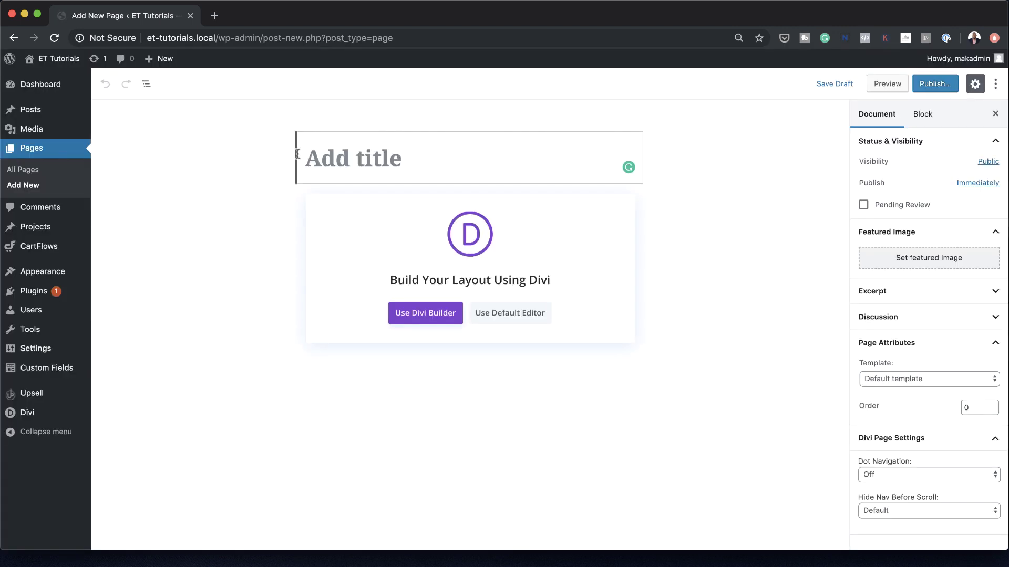
text(designs)
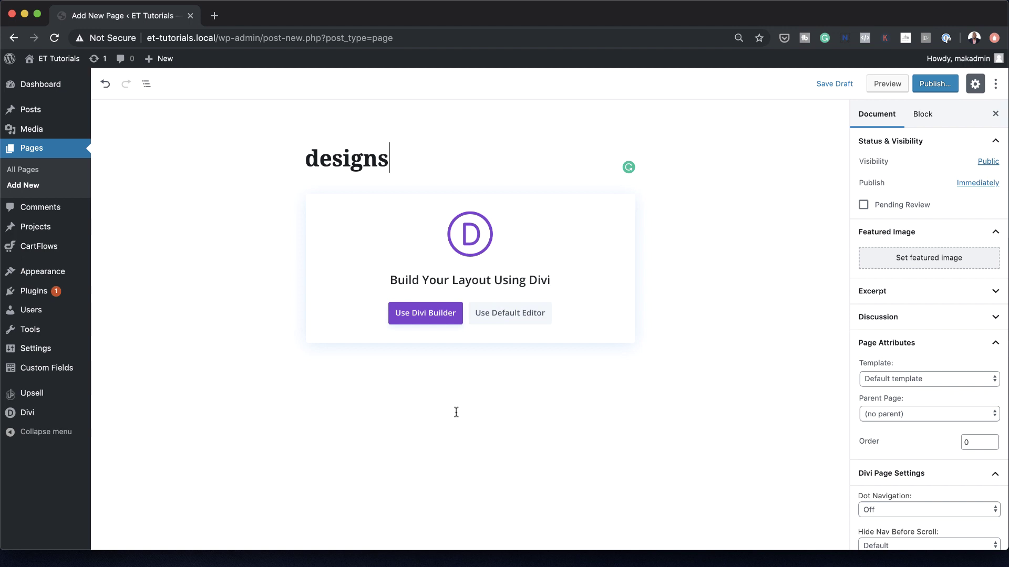
click(436, 316)
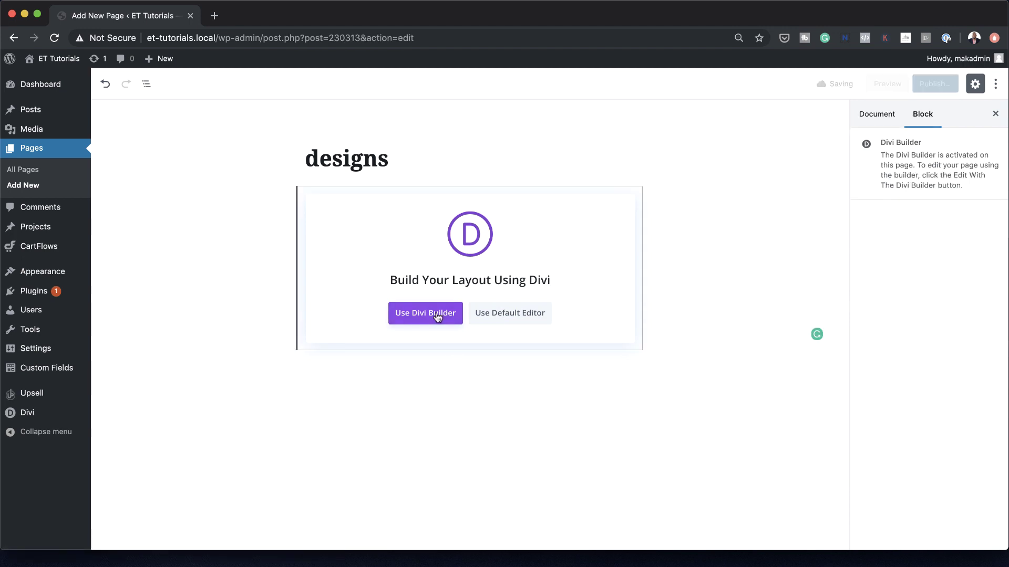
click(326, 315)
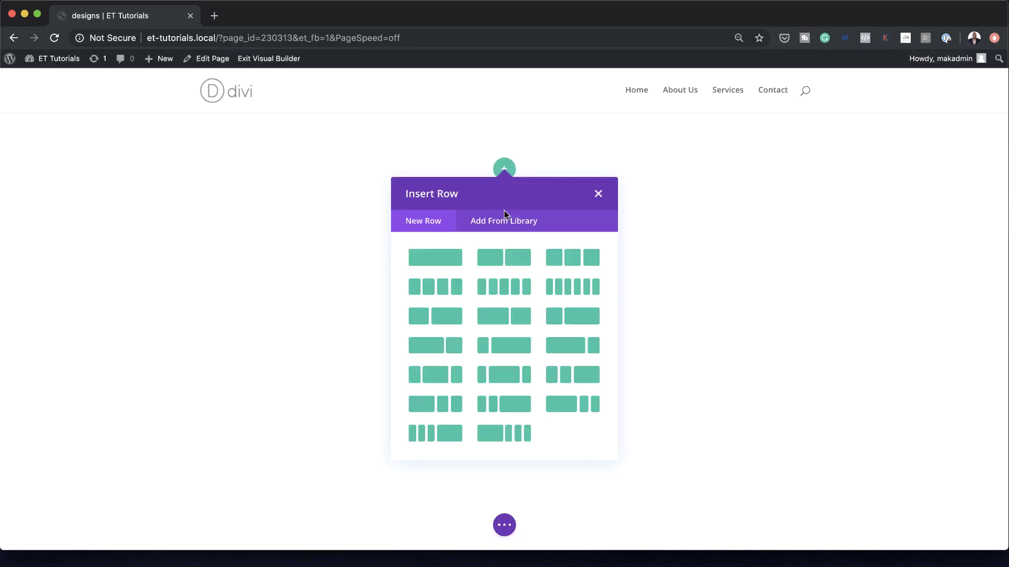
Step: Insert a row with two equal columns and add a Blurb module to its first column
click(513, 260)
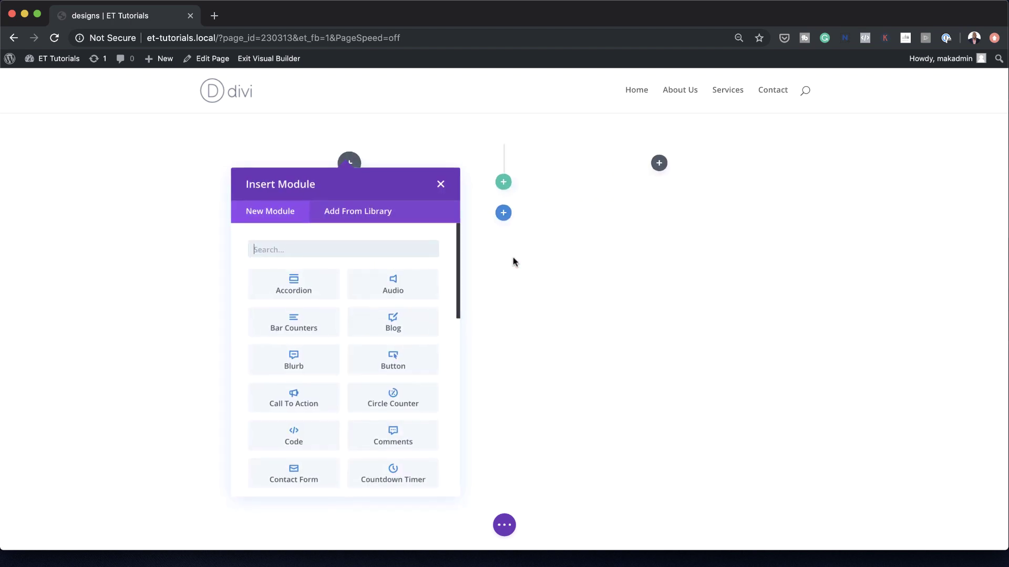
click(369, 248)
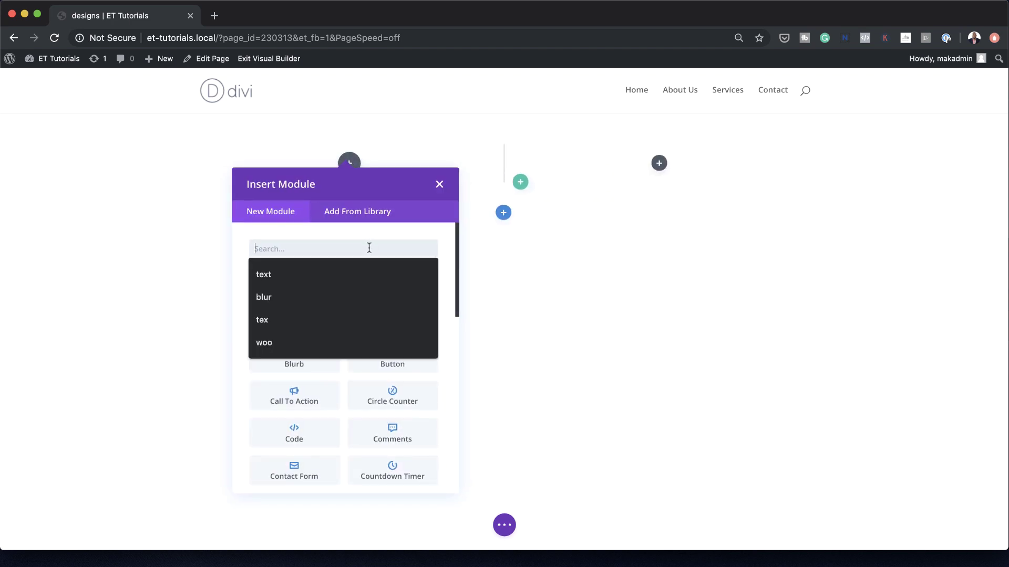
click(335, 287)
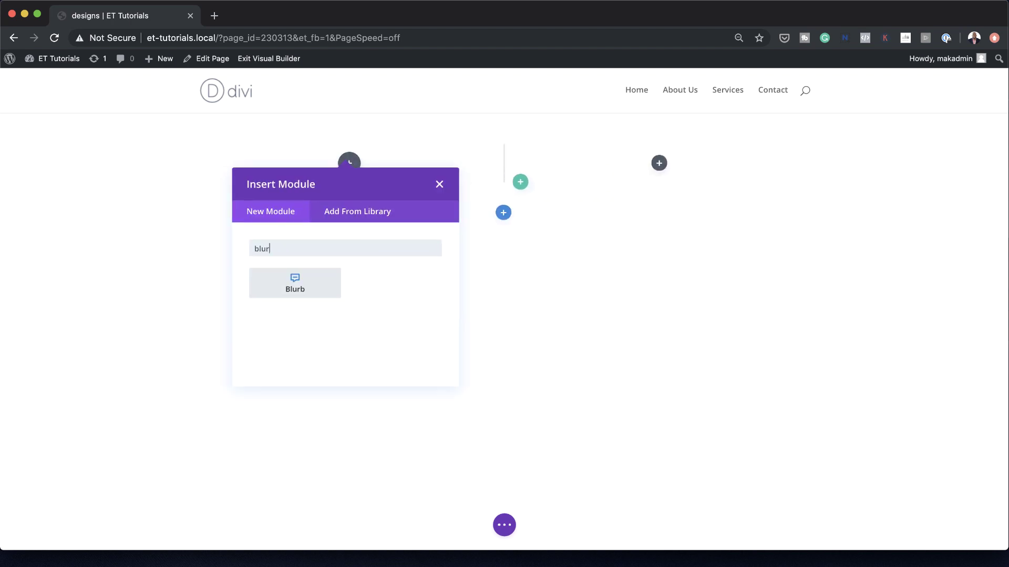
click(331, 289)
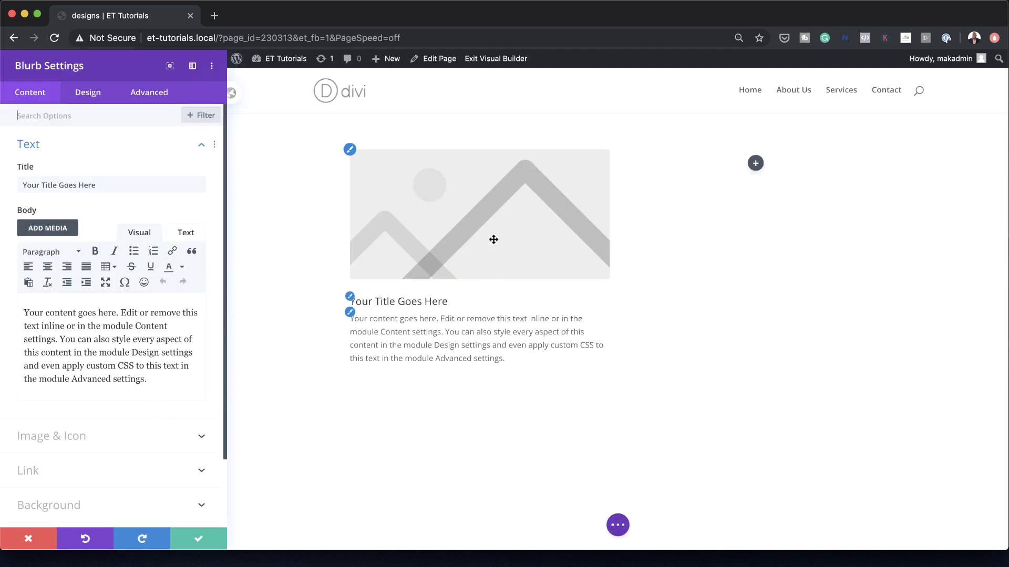
Step: Remove the placeholder image from the blurb
click(94, 442)
mouse_move(193, 299)
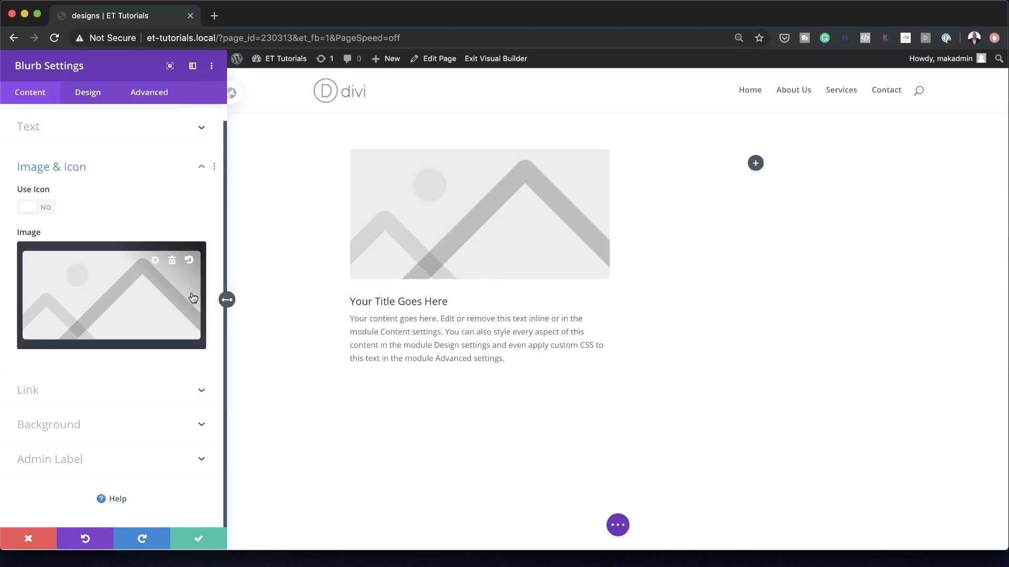
click(172, 260)
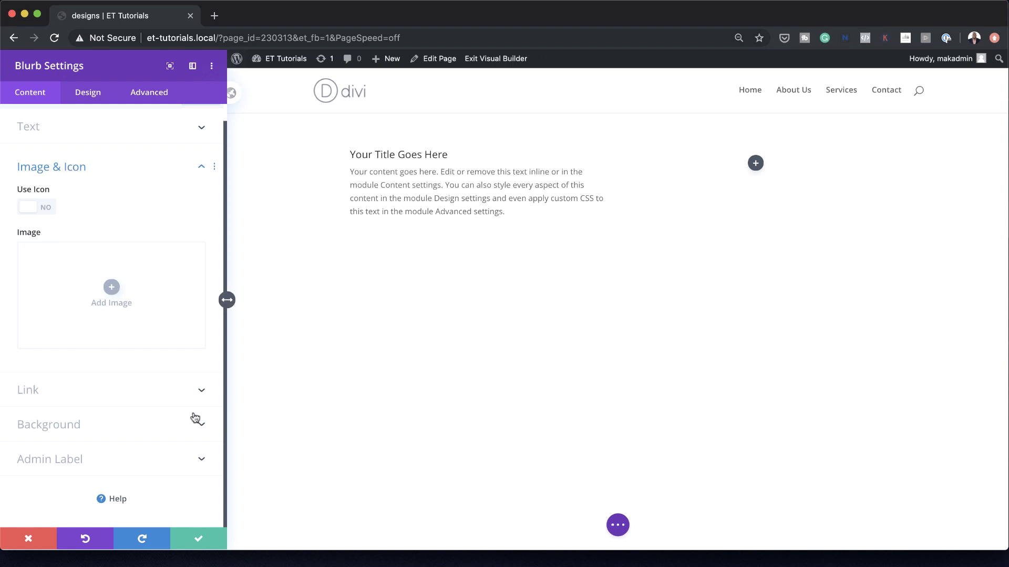
click(82, 424)
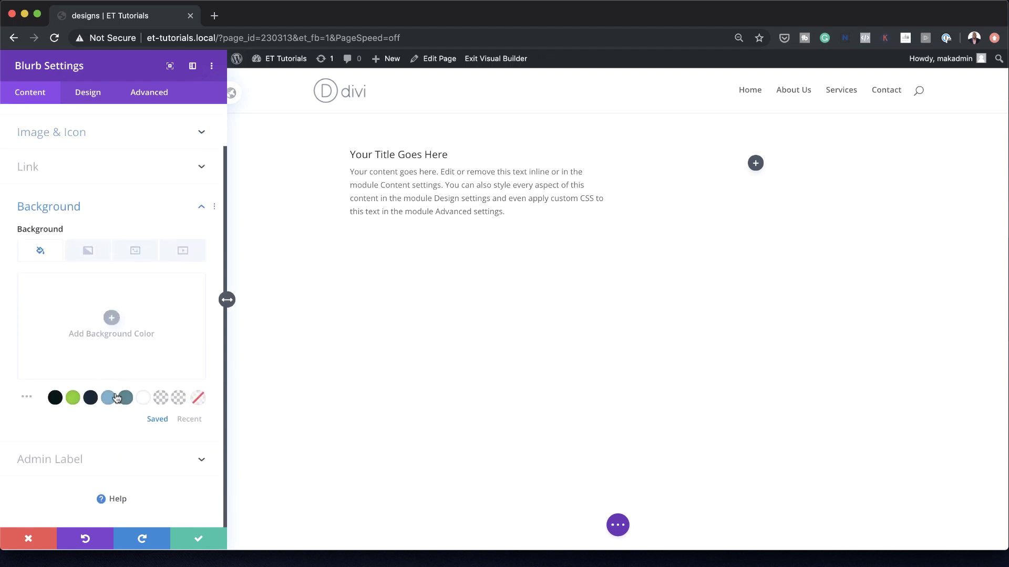
Step: Set the blurb's title font to Oswald
click(94, 98)
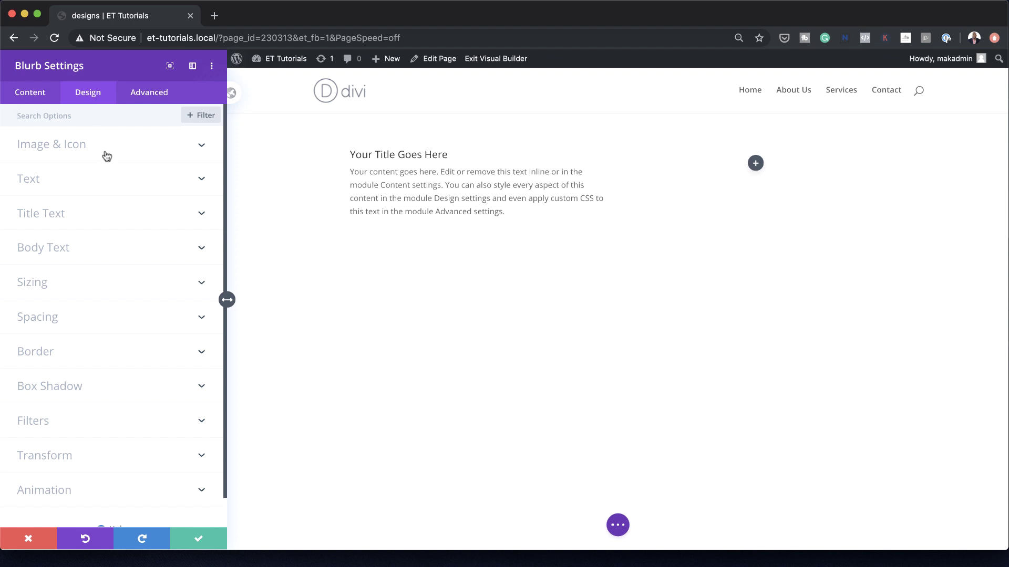
mouse_move(350, 158)
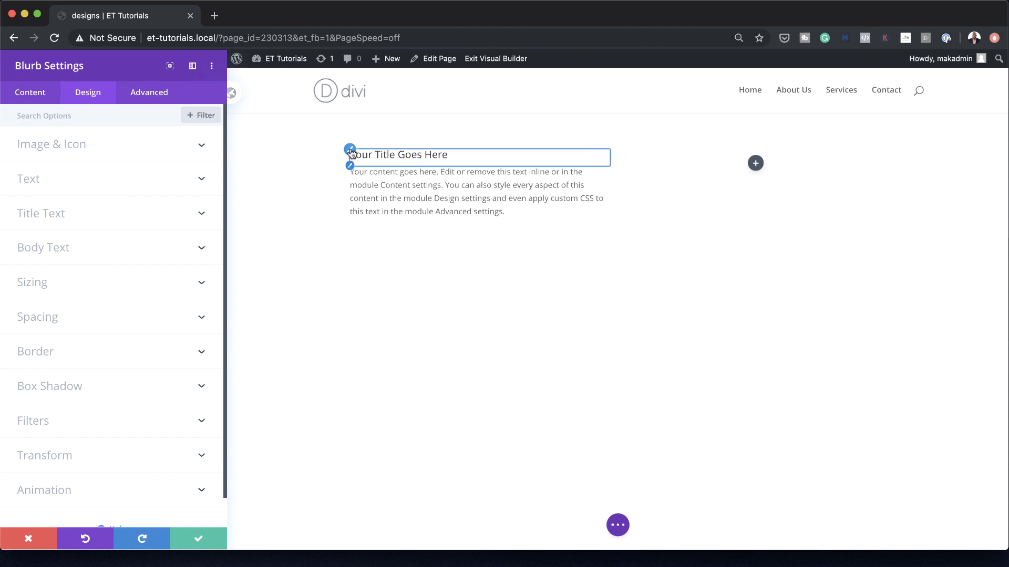
click(352, 154)
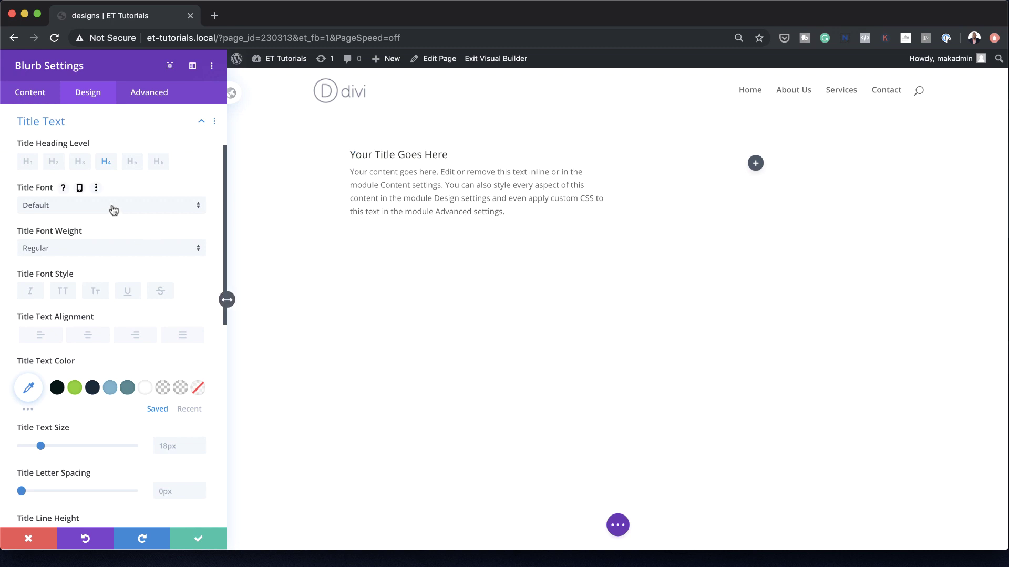
click(114, 210)
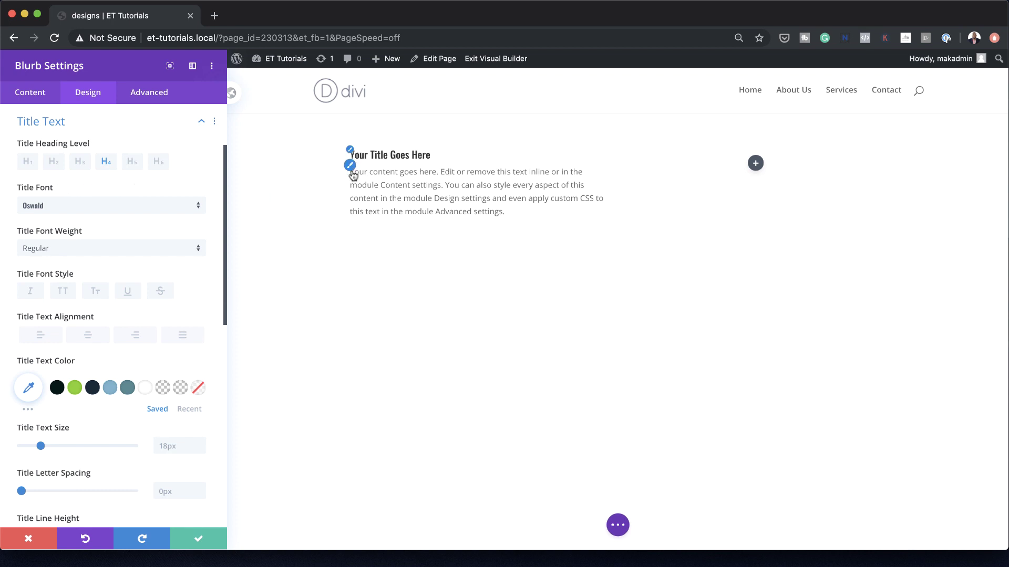
Step: Set the blurb's body font to Lato
click(350, 165)
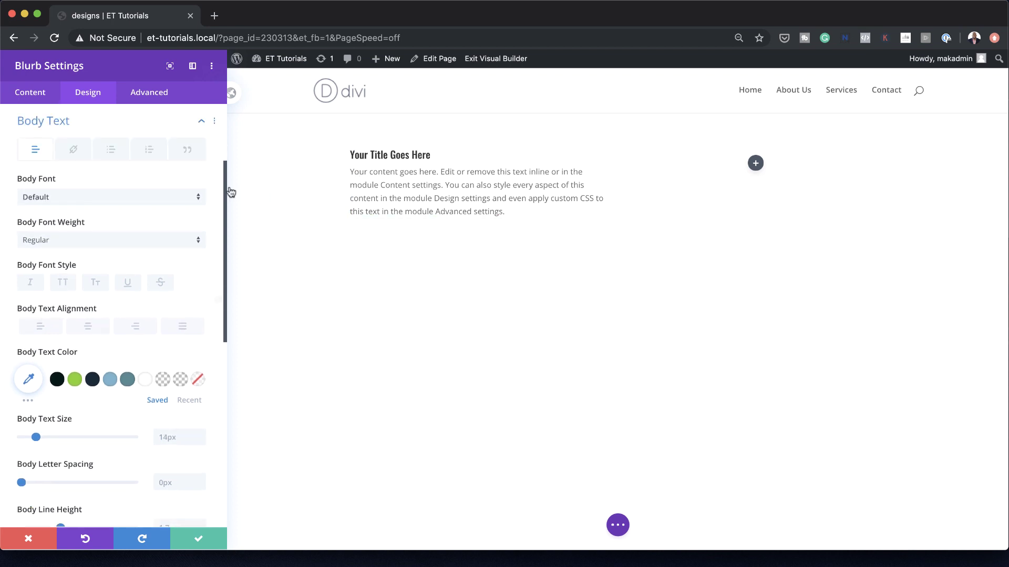
click(114, 197)
click(107, 104)
text(lato)
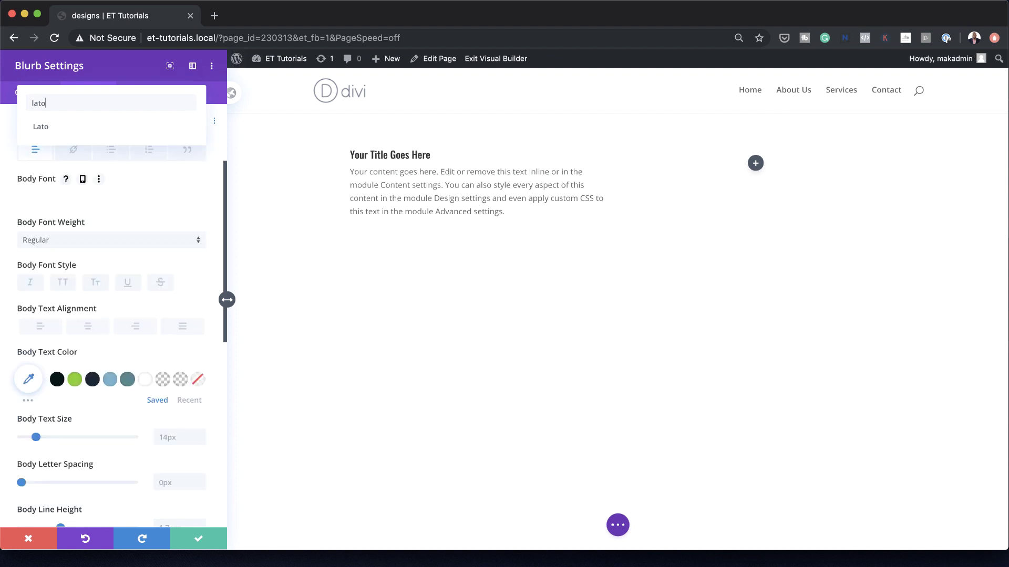
click(108, 126)
Step: Give the blurb a 5% margin on all four sides, with the opposite sides linked
scroll(104, 478, down, 3)
scroll(104, 478, down, 5)
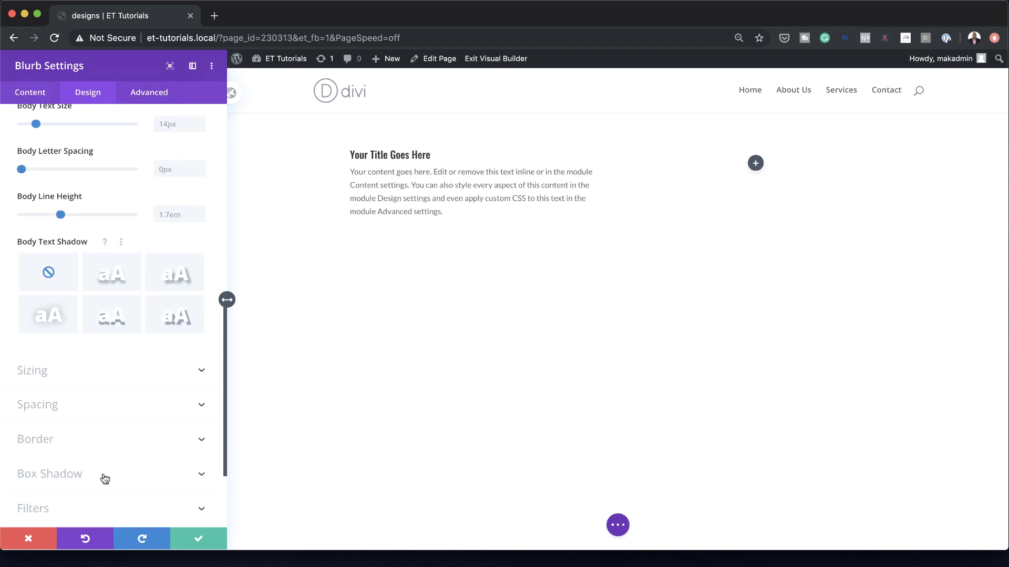
click(48, 309)
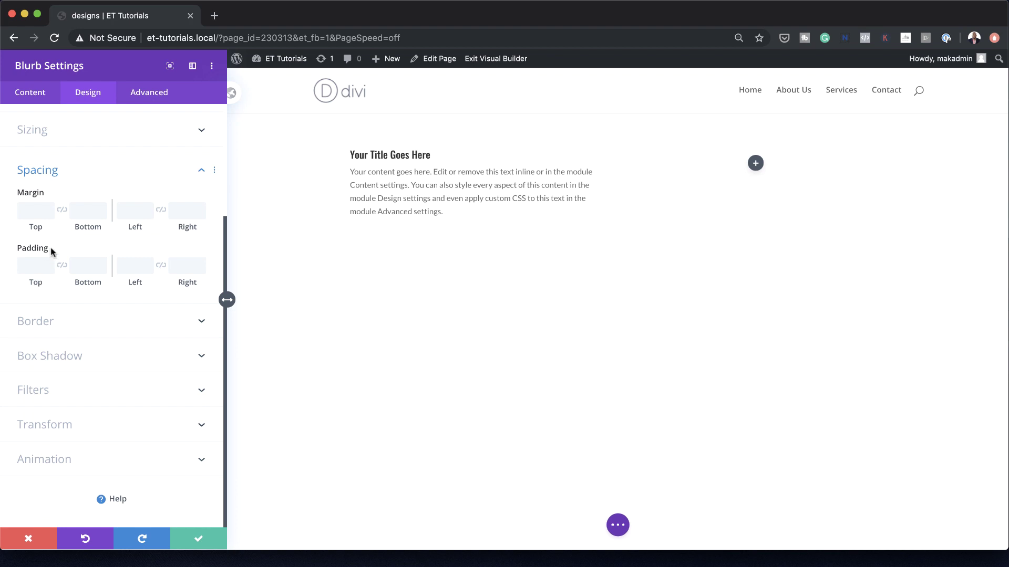
click(32, 211)
text(5%)
click(61, 210)
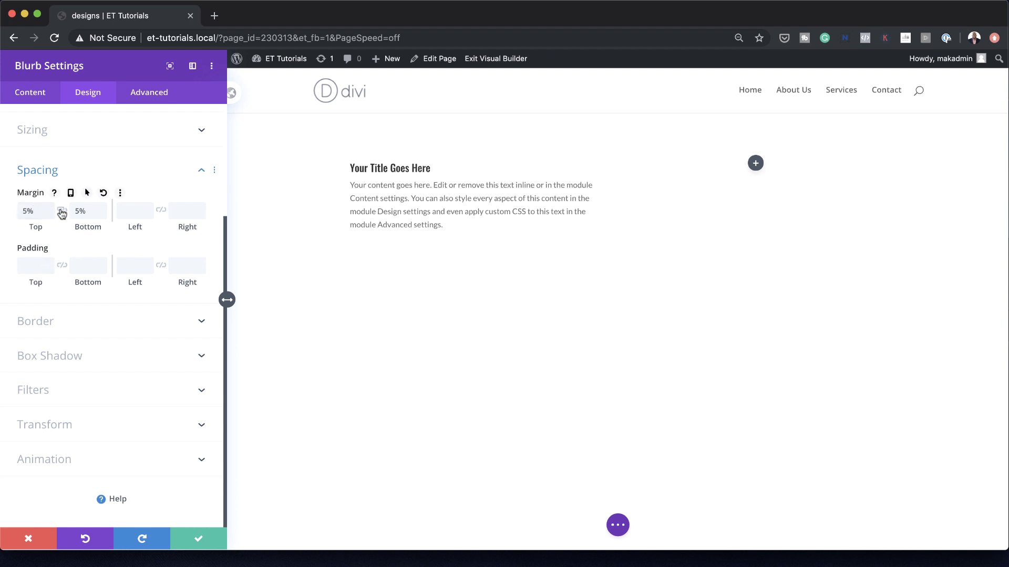
click(128, 209)
text(5%)
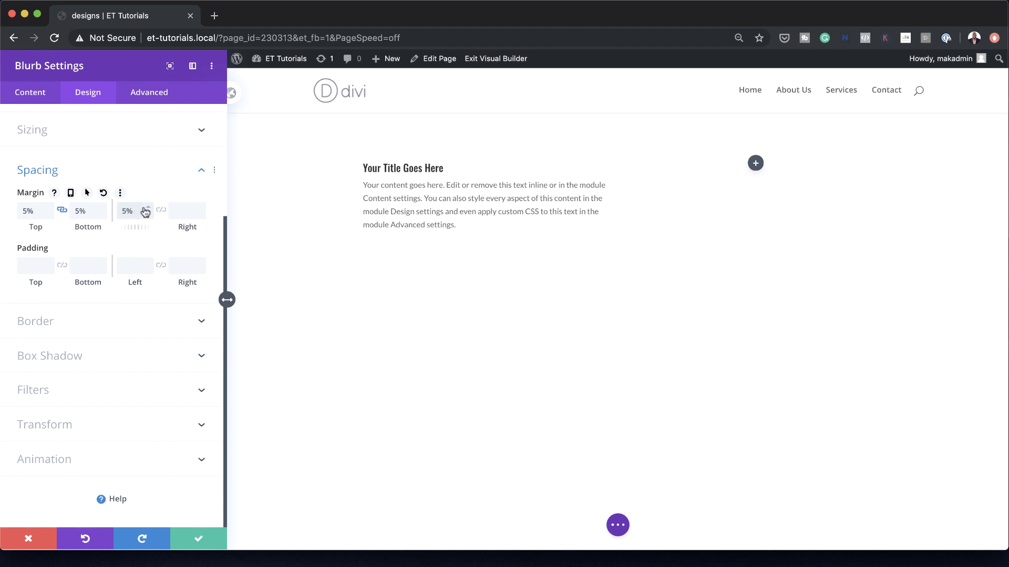
click(162, 211)
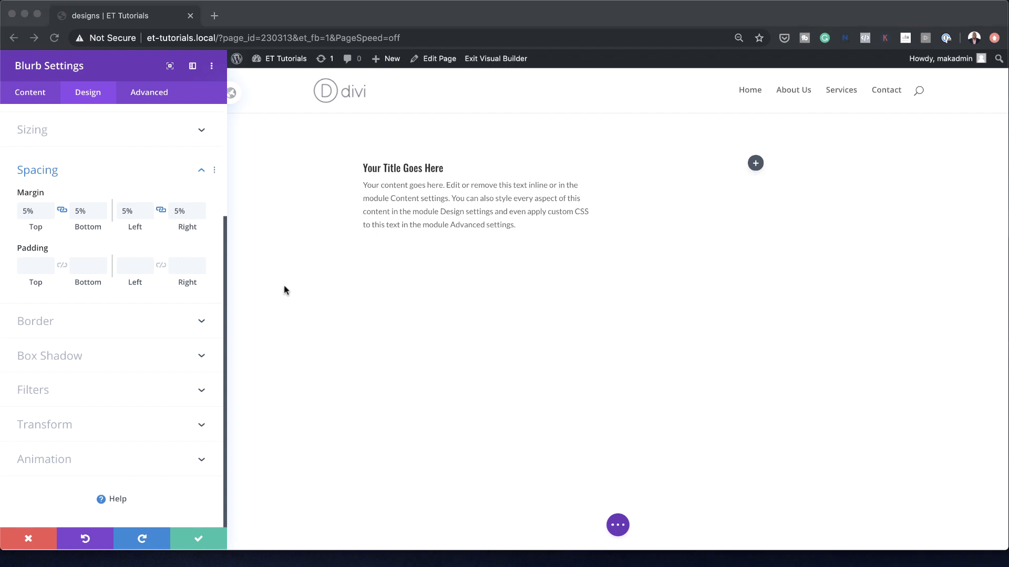
Step: Set the blurb's padding to 7% for the top and bottom and 10% for the left and right, linking each pair
click(30, 268)
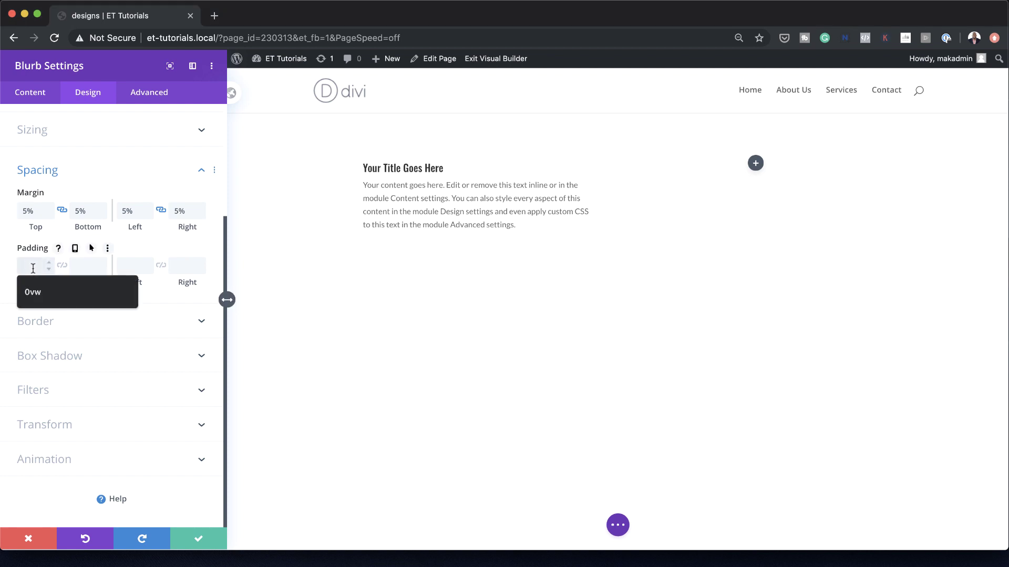
text(7%)
click(63, 266)
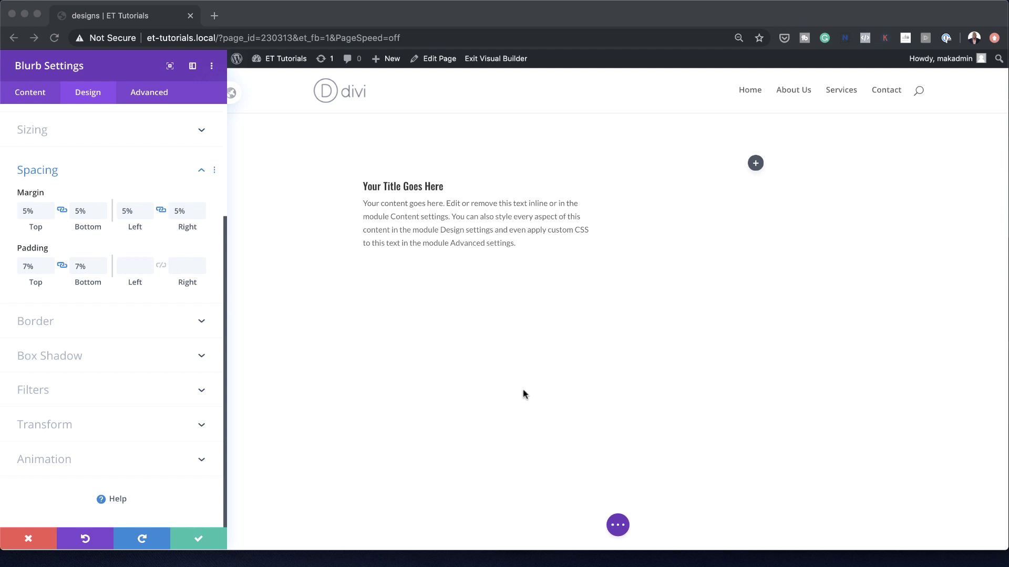
click(132, 264)
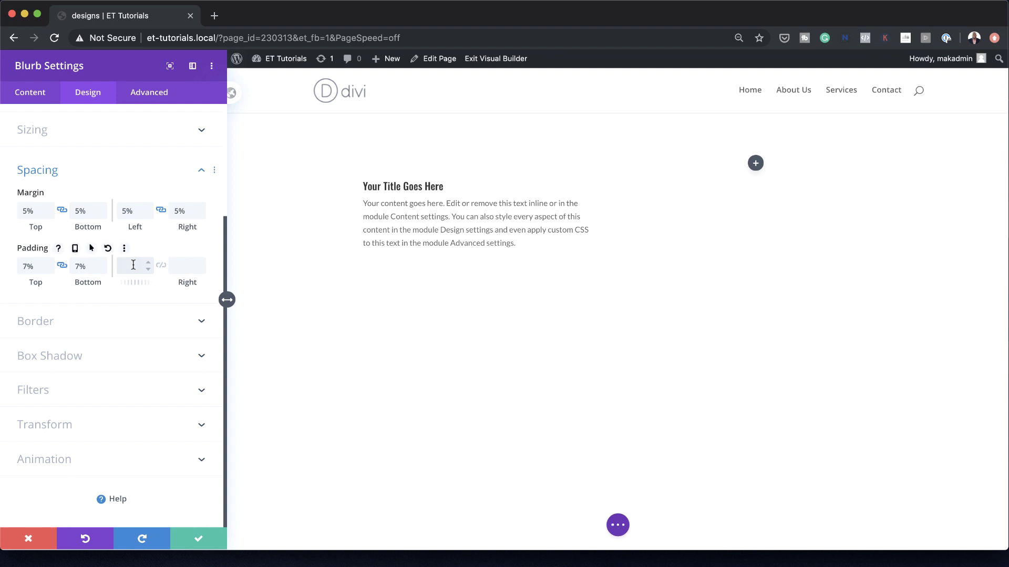
text(10%)
click(162, 267)
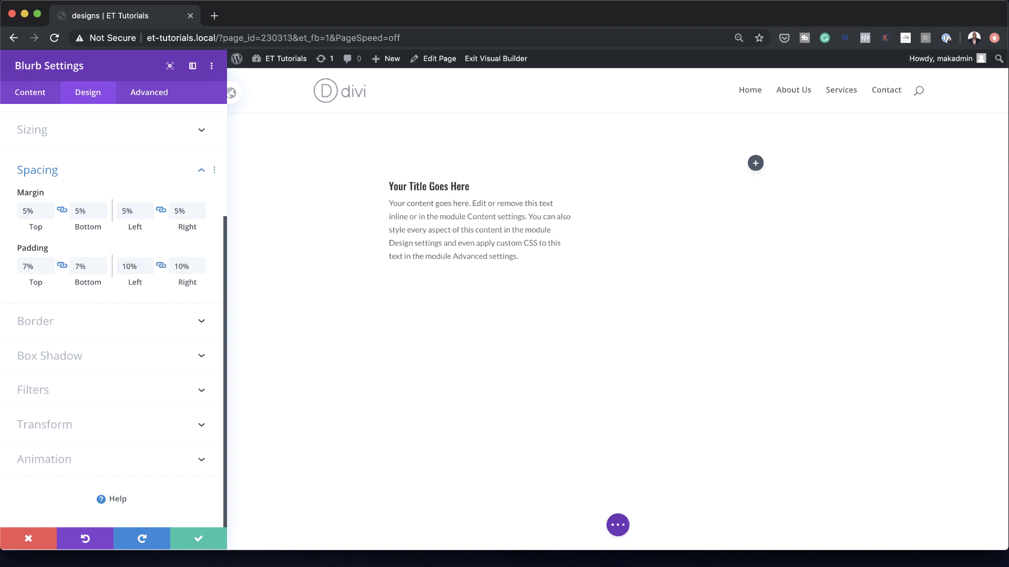
Step: Round the blurb's top-right and bottom-left corners by 20px, clearing the radius of the top-left and bottom-right corners
click(60, 322)
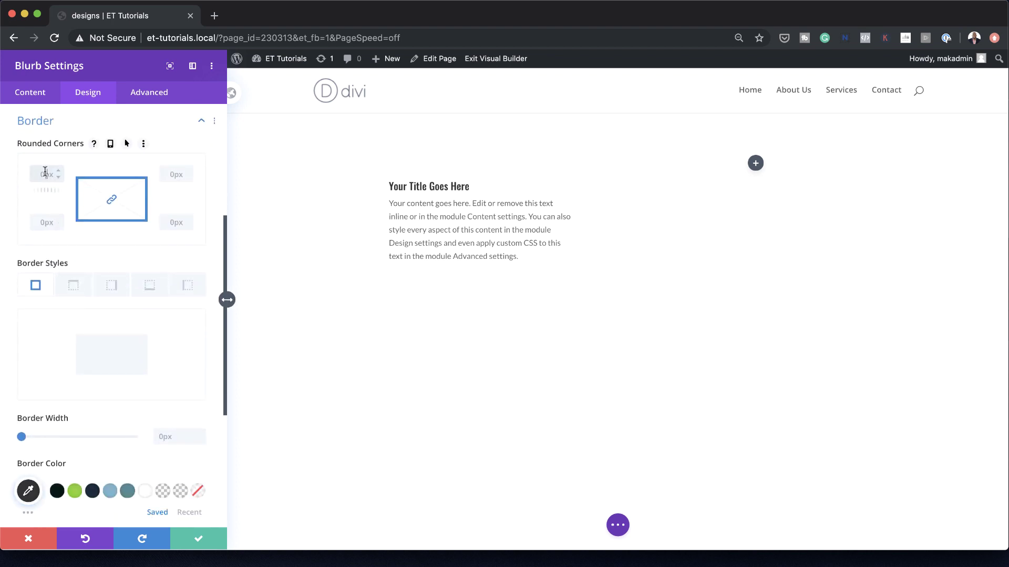
text(20)
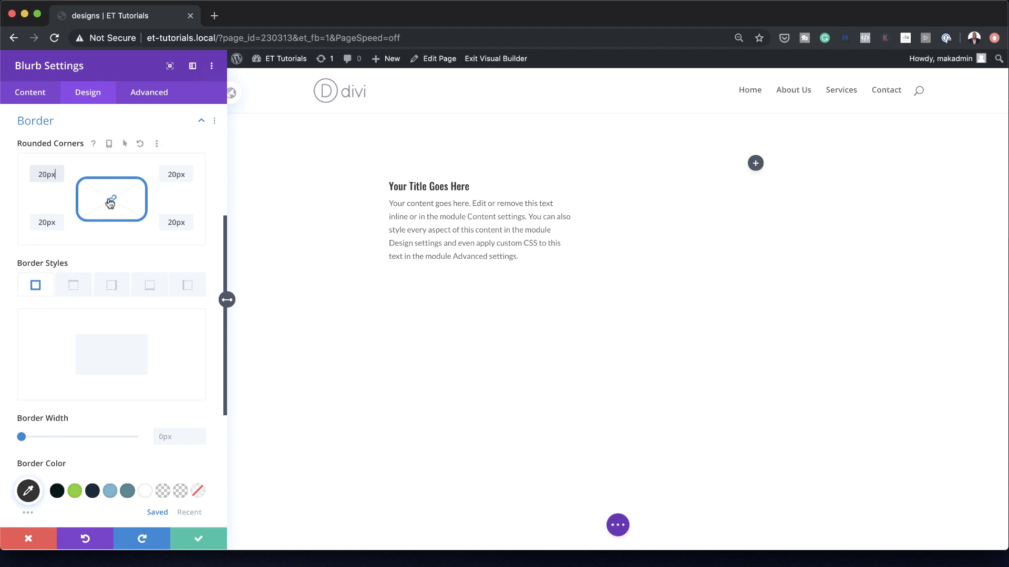
double_click(174, 222)
key(BackSpace)
double_click(48, 175)
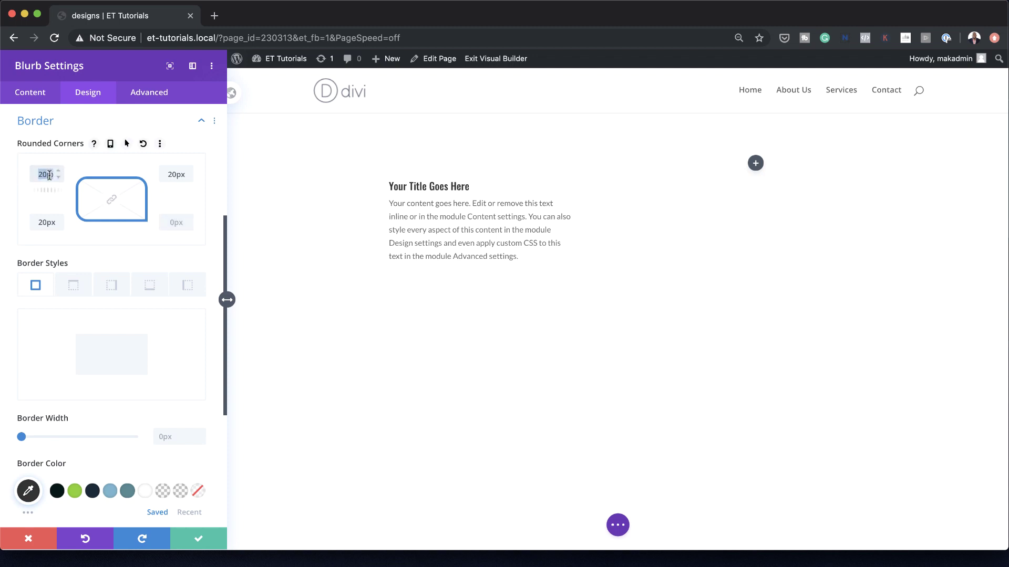
key(BackSpace)
Step: Apply the inner box shadow preset that runs around all edges to the blurb and save its settings
scroll(99, 383, down, 6)
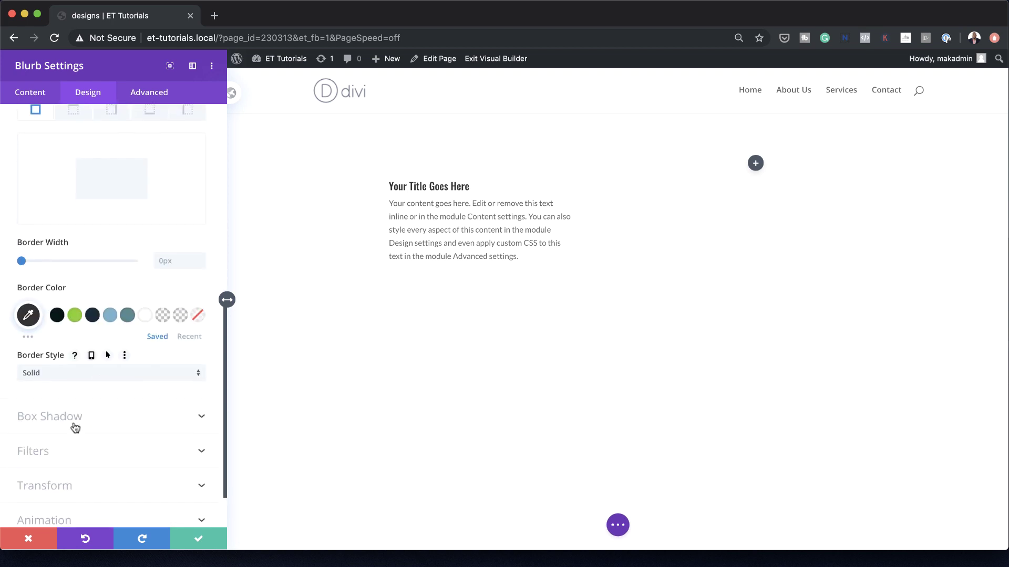
click(71, 420)
click(147, 336)
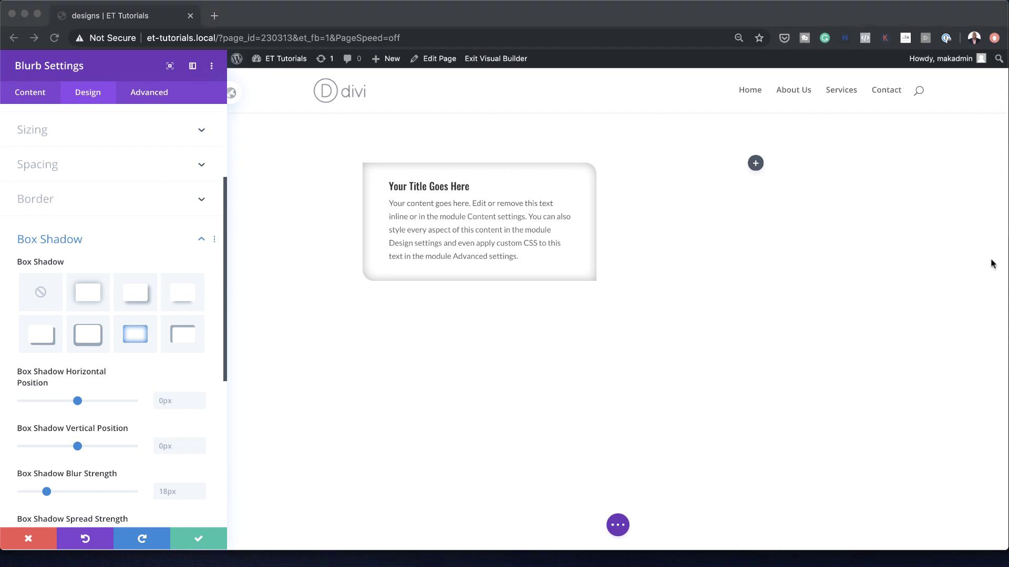
click(208, 541)
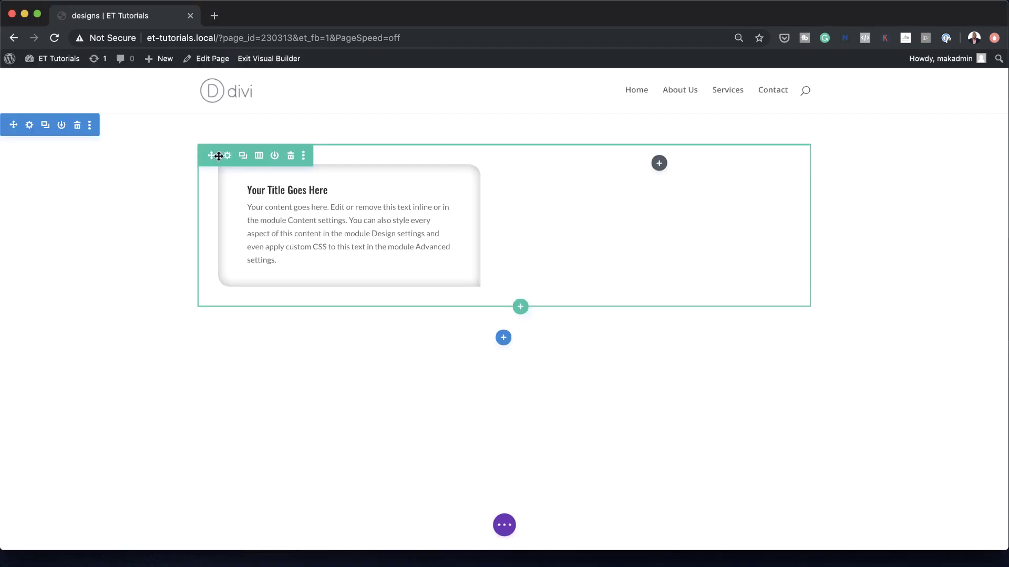
Step: Set the mountain lake photo from the media library as the background image of the row's first column
click(227, 155)
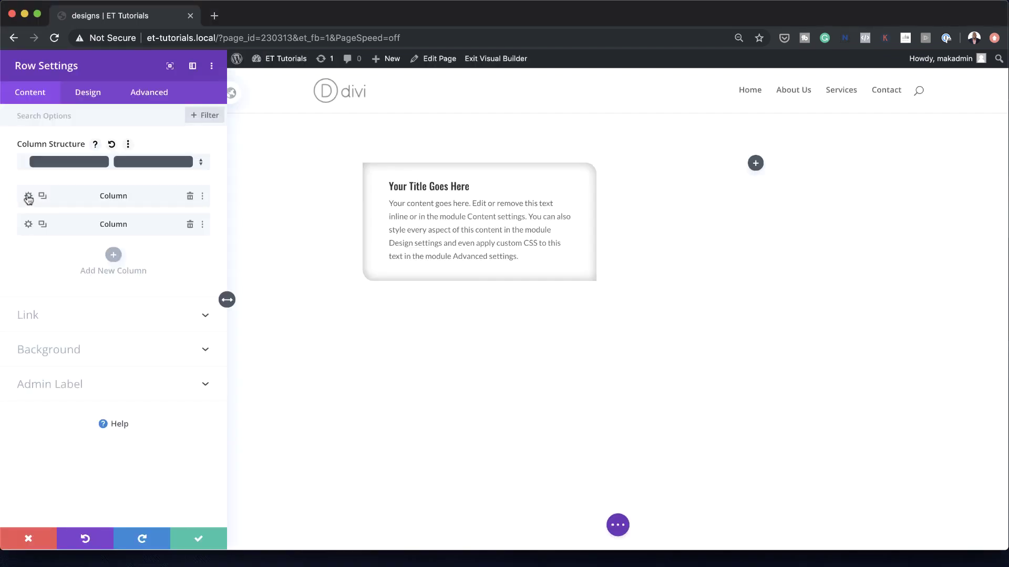
click(29, 198)
click(76, 273)
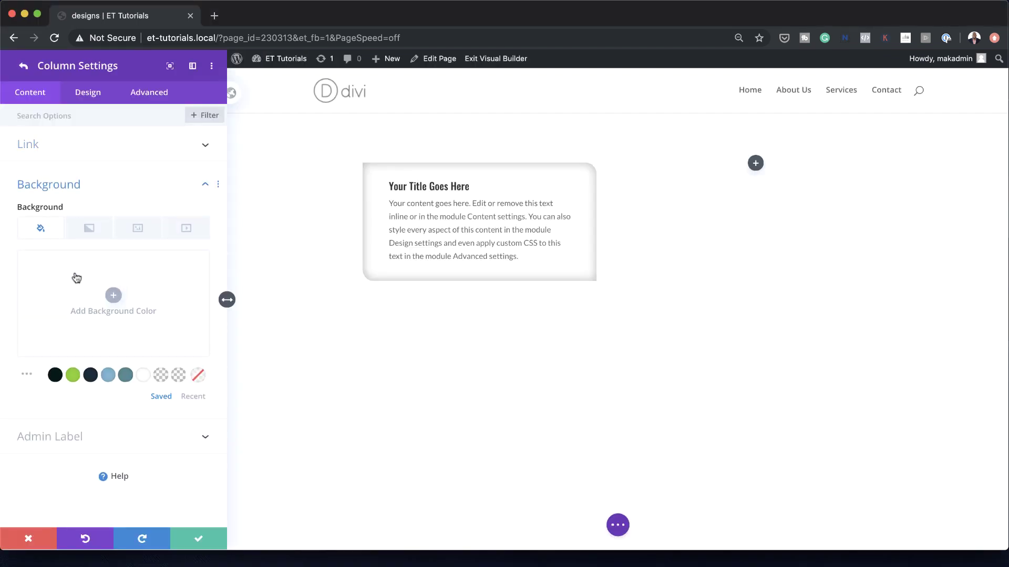
click(139, 232)
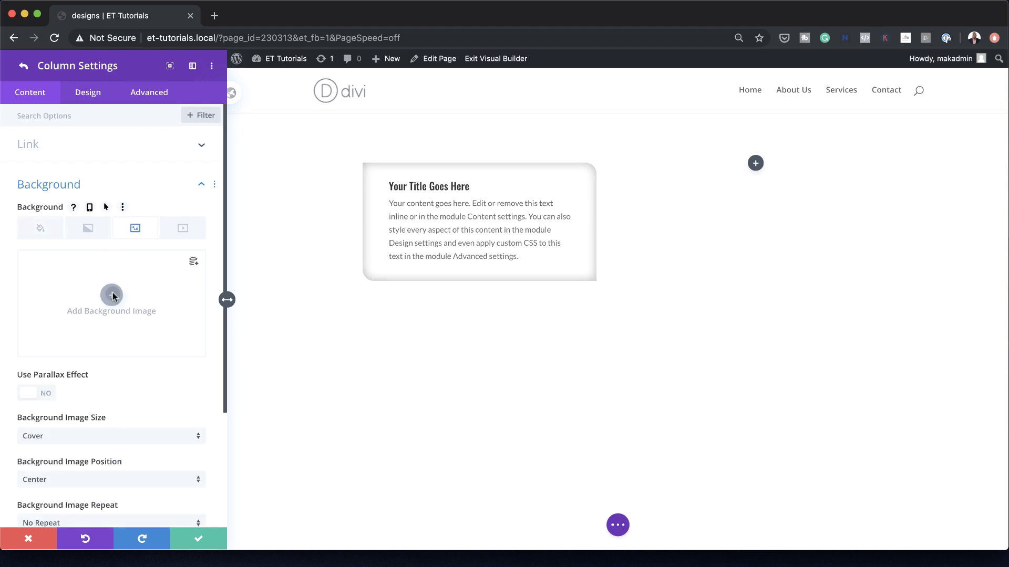
click(113, 294)
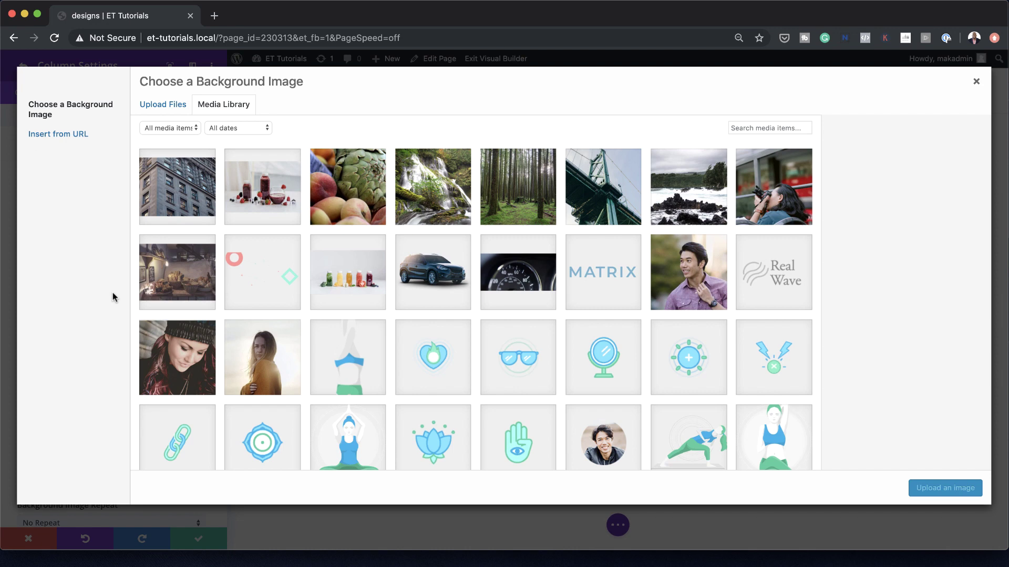
scroll(593, 270, down, 10)
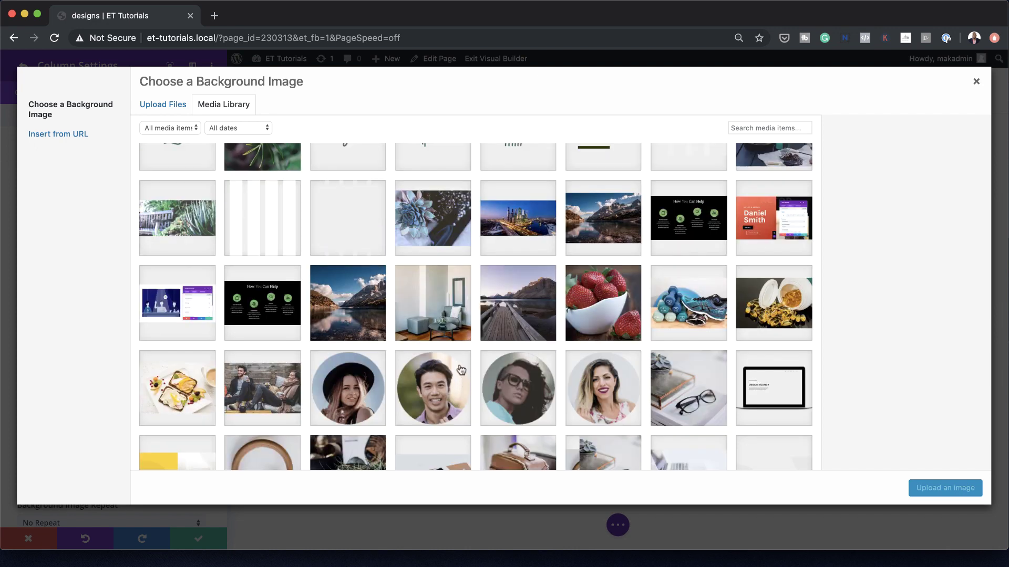
click(608, 232)
click(935, 489)
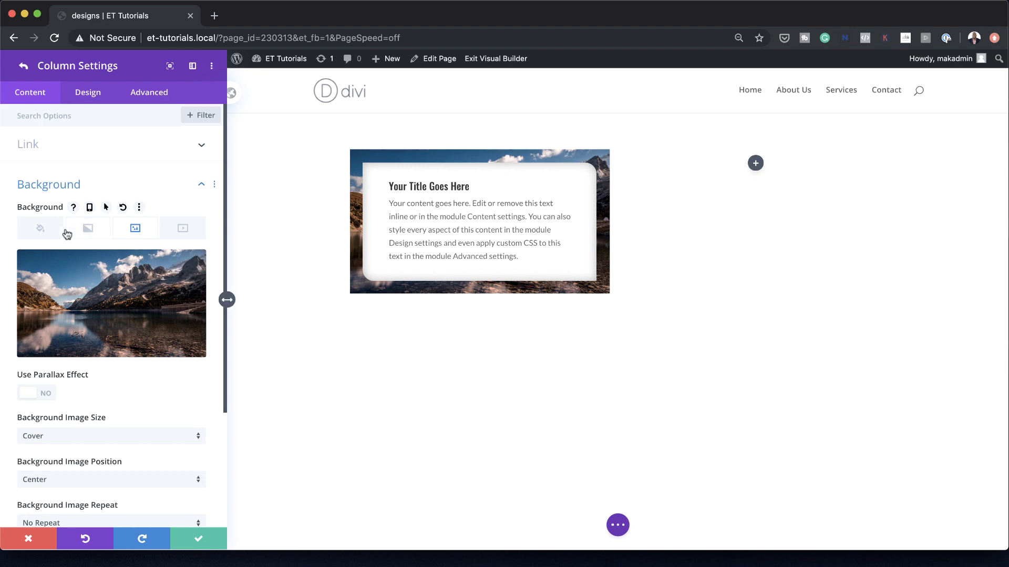
Step: Add the background color #303a7a to the first column behind its image
click(38, 232)
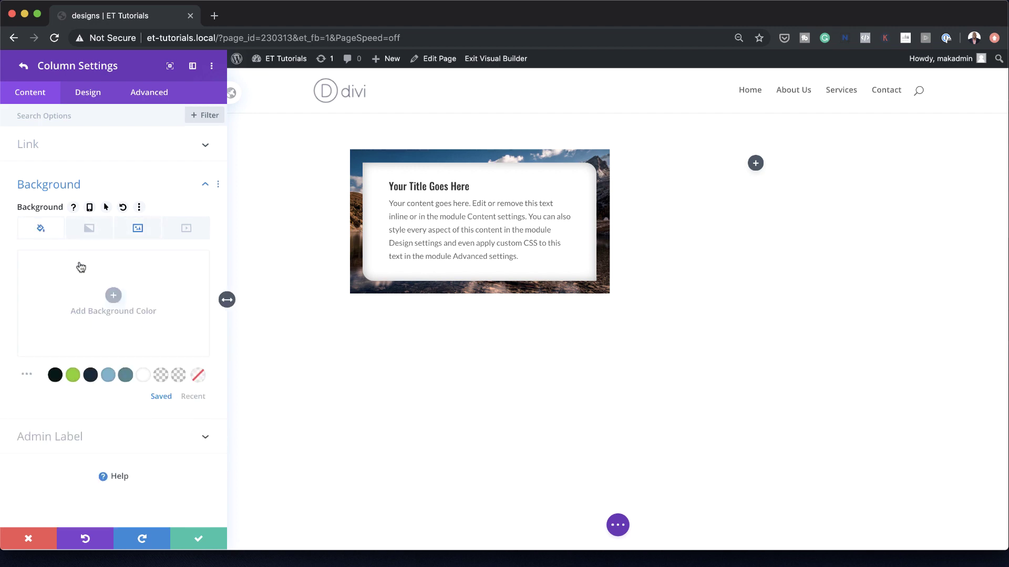
click(115, 297)
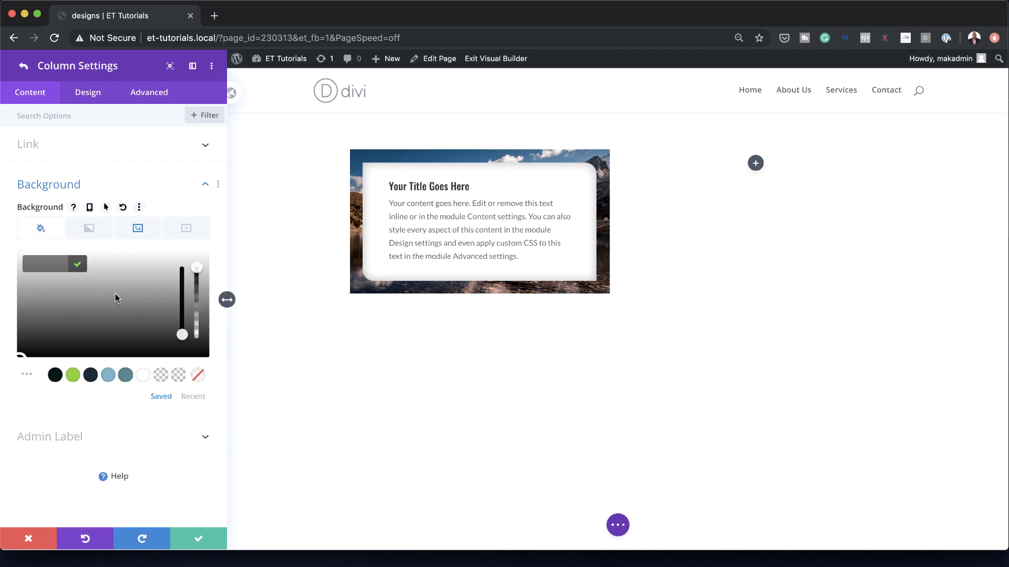
click(45, 266)
text(#303a7a)
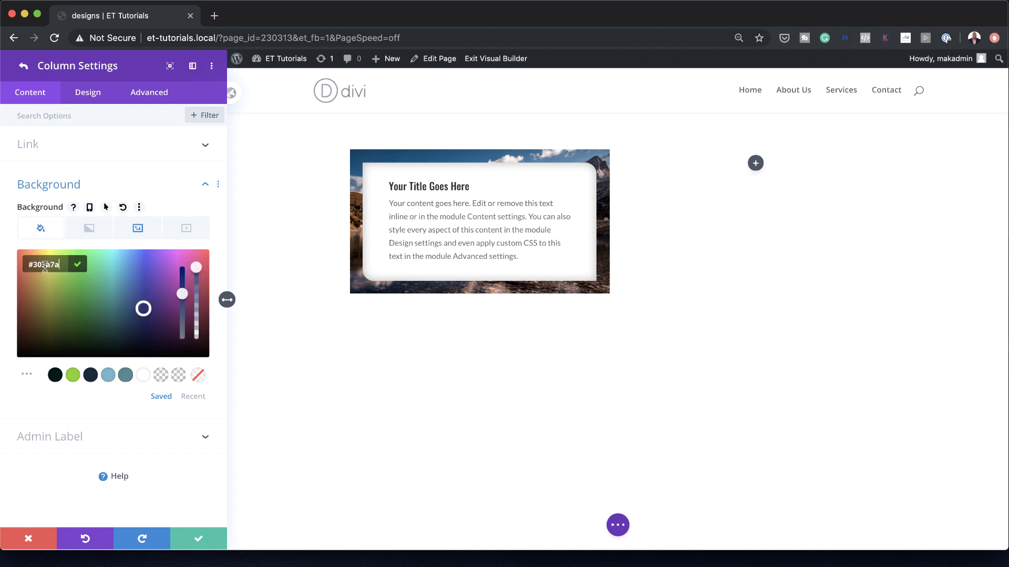
Step: Try the Color blend on the first column's background image and settle on the Luminosity blend
click(139, 231)
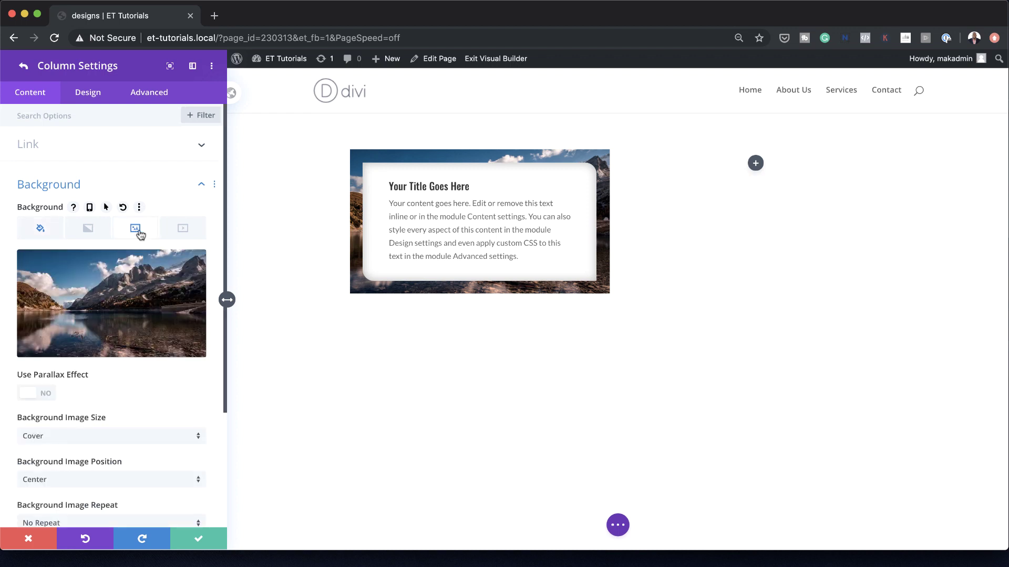
scroll(142, 433, down, 3)
scroll(143, 433, down, 2)
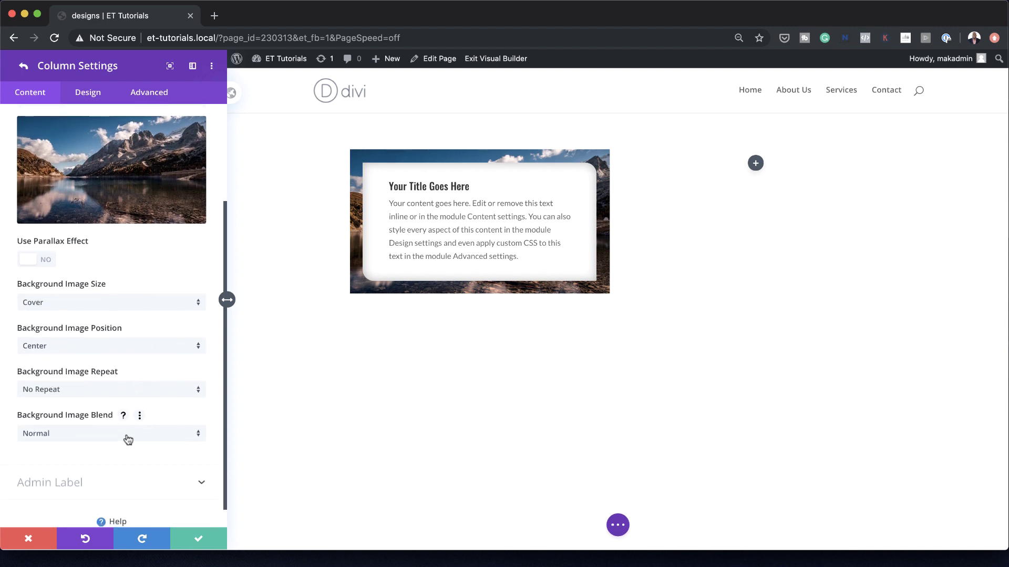
click(128, 440)
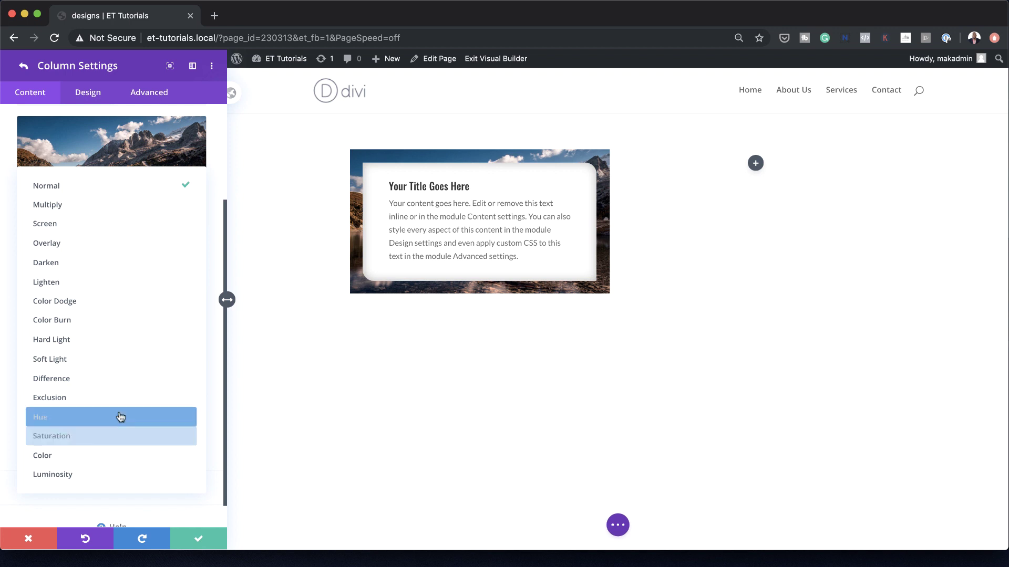
click(95, 456)
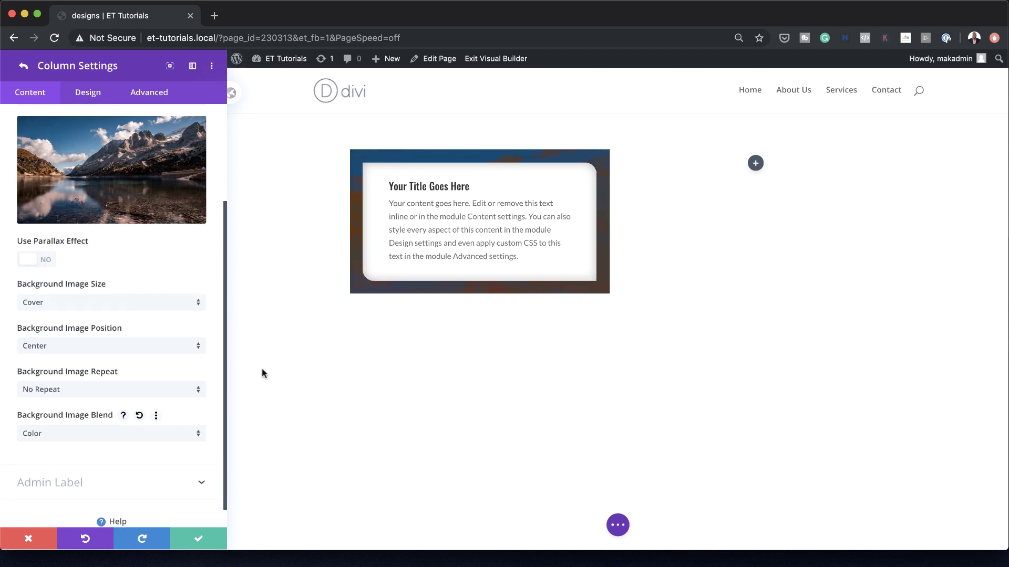
click(74, 433)
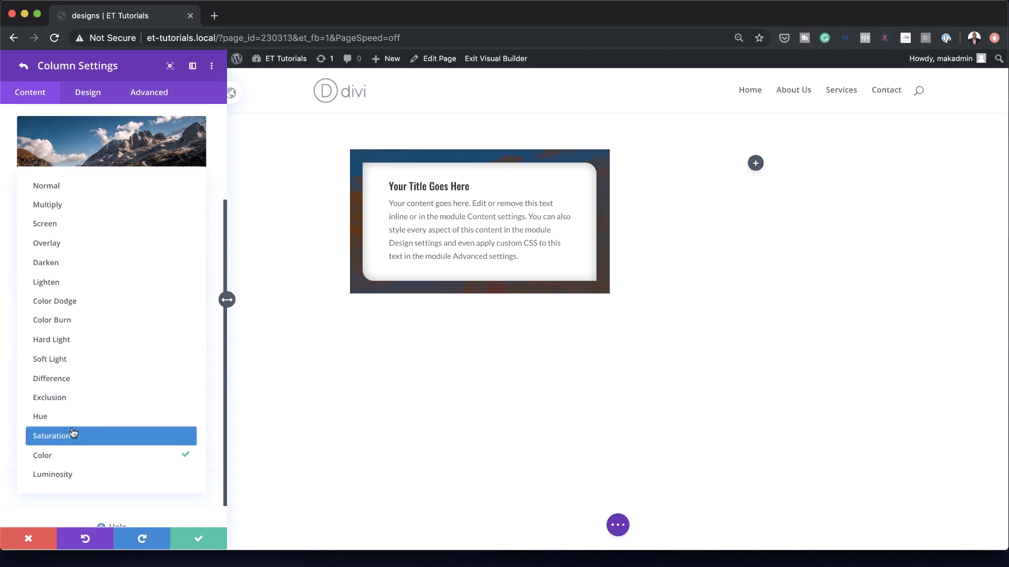
click(94, 476)
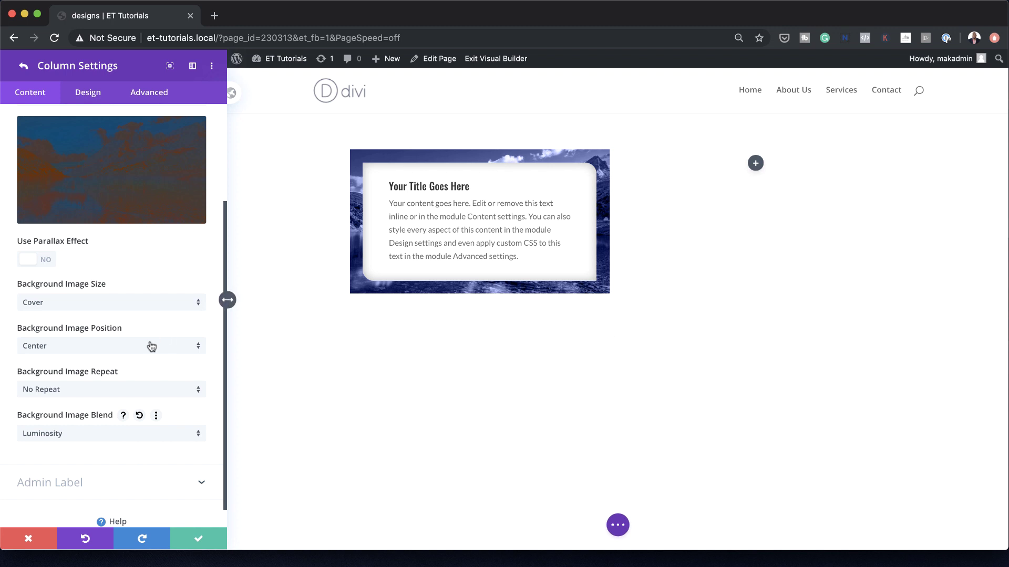
Step: Round the first column's top-right and bottom-left corners by 20px, with the other two corners unlinked and set to 0
scroll(171, 358, up, 5)
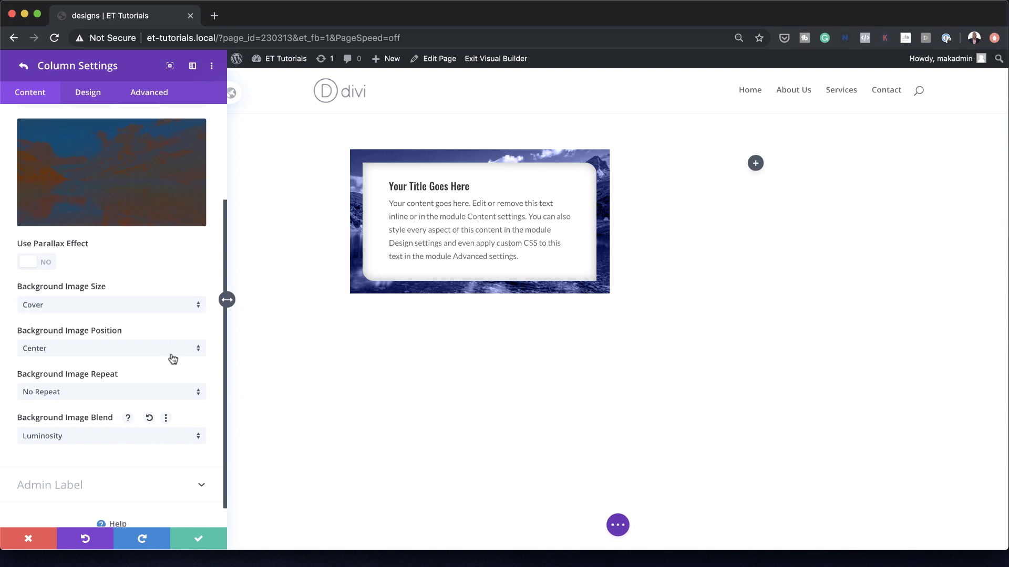
click(90, 93)
click(74, 180)
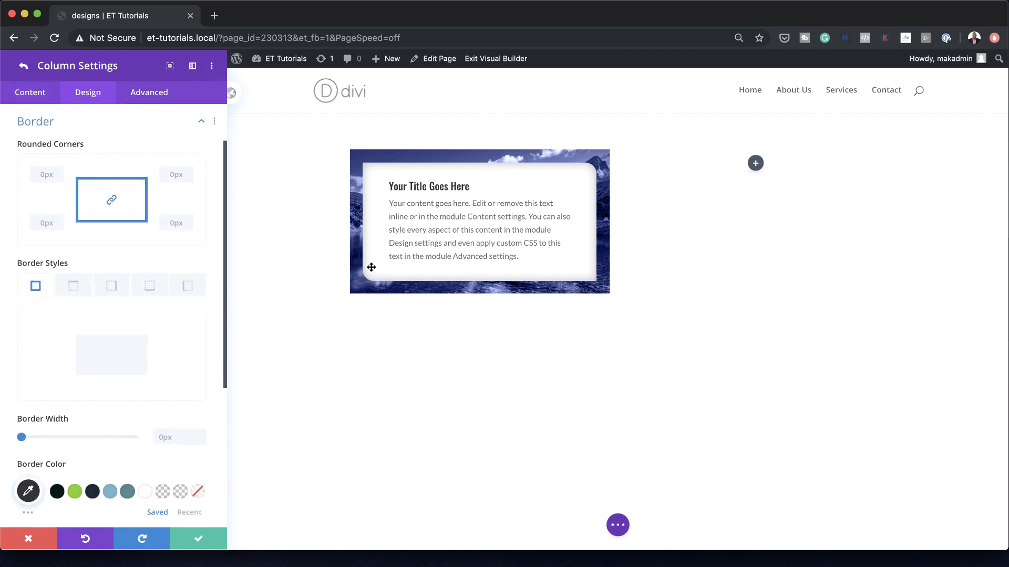
click(114, 202)
click(113, 201)
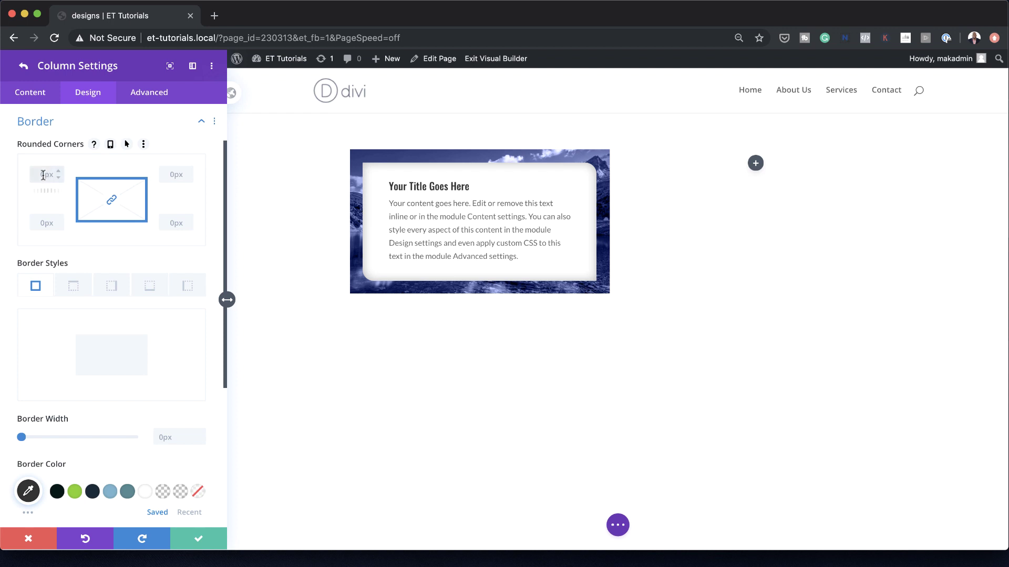
text(20)
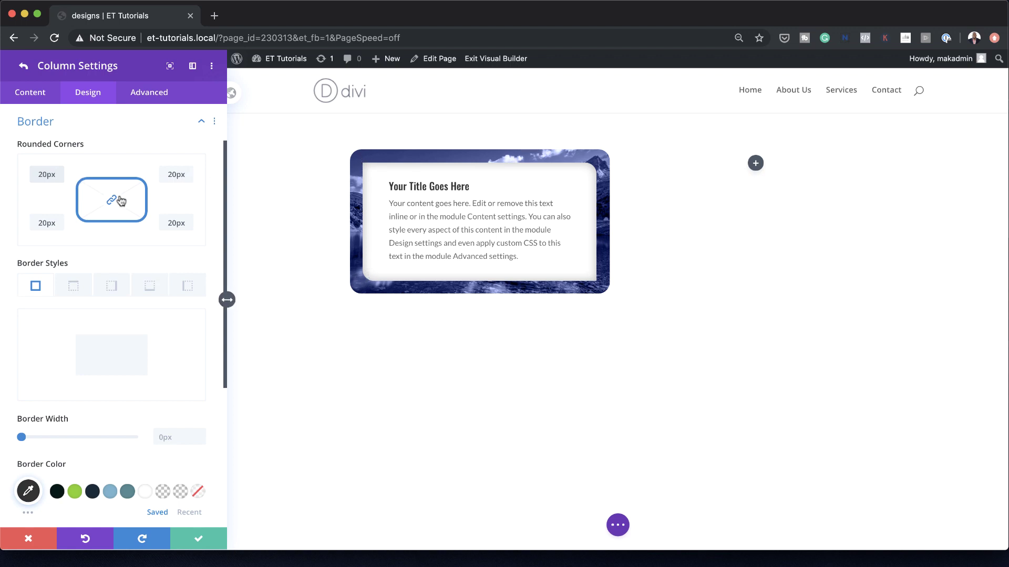
double_click(44, 174)
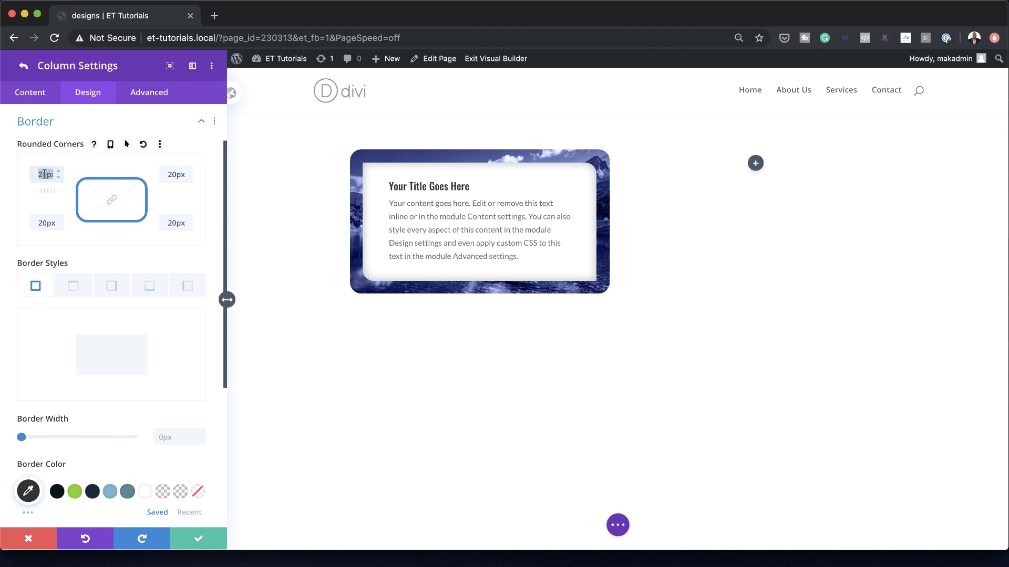
text(0)
double_click(177, 223)
text(0)
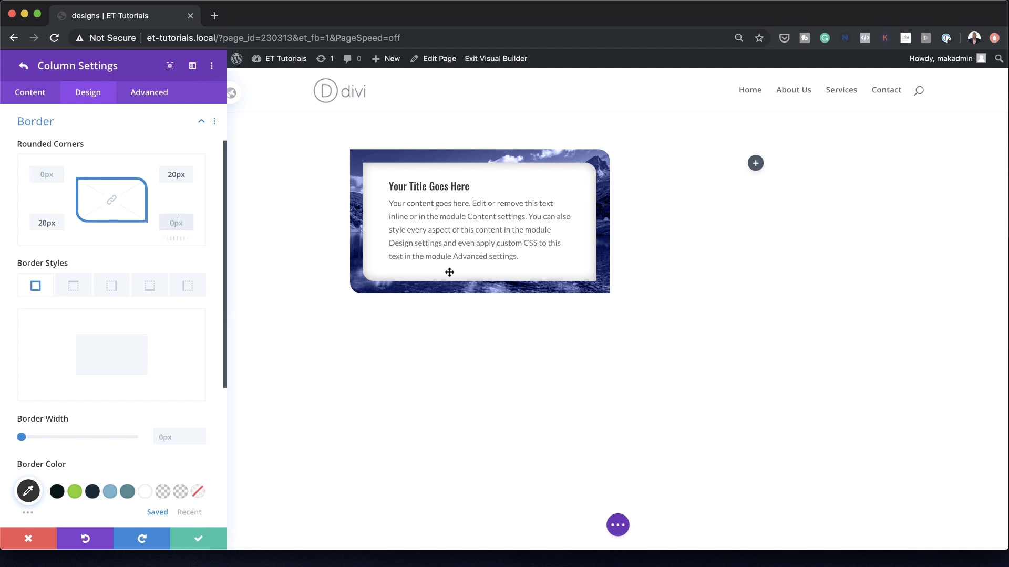
Step: Apply the first outer box shadow preset, a soft glow on all sides, to the first column and save the settings
scroll(89, 373, down, 5)
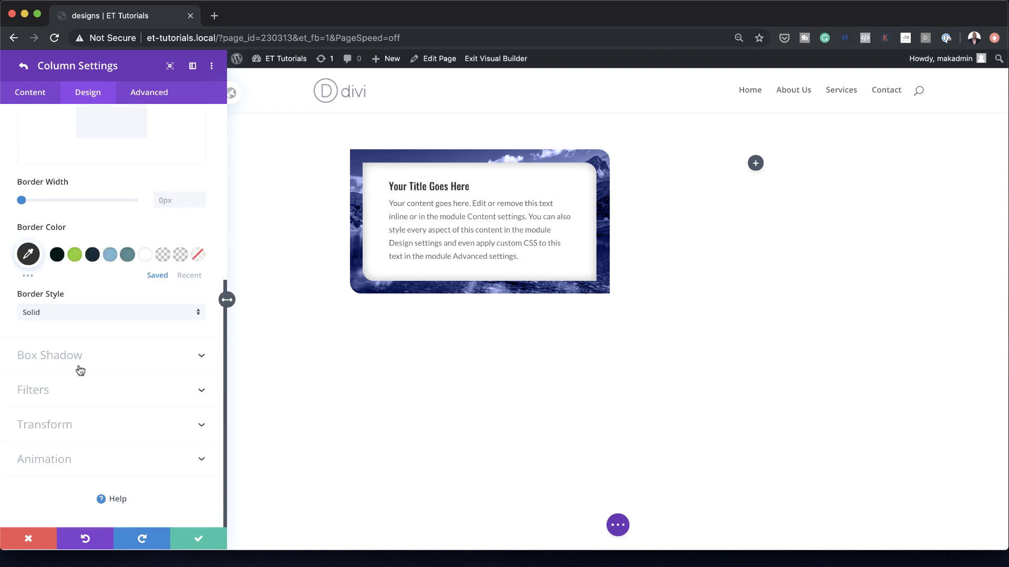
click(77, 356)
click(90, 278)
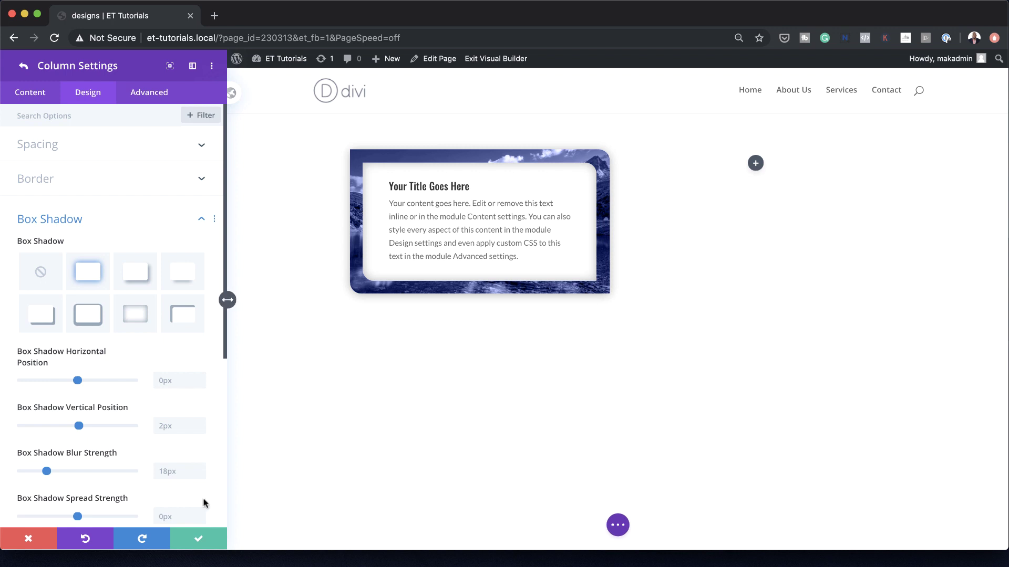
click(204, 541)
click(204, 541)
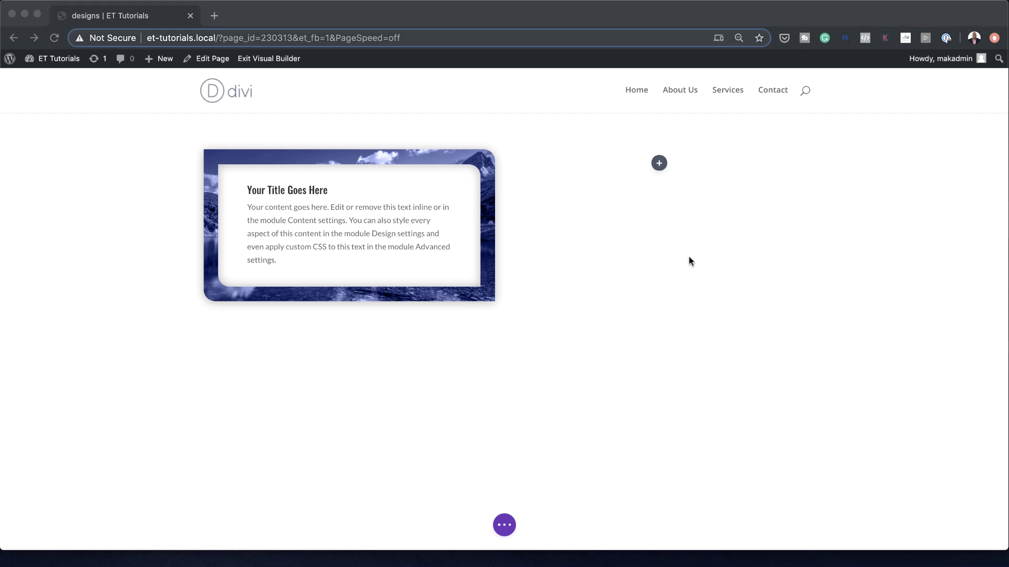
Step: Duplicate the blurb in the first column and move one of the two into the empty second column
click(563, 230)
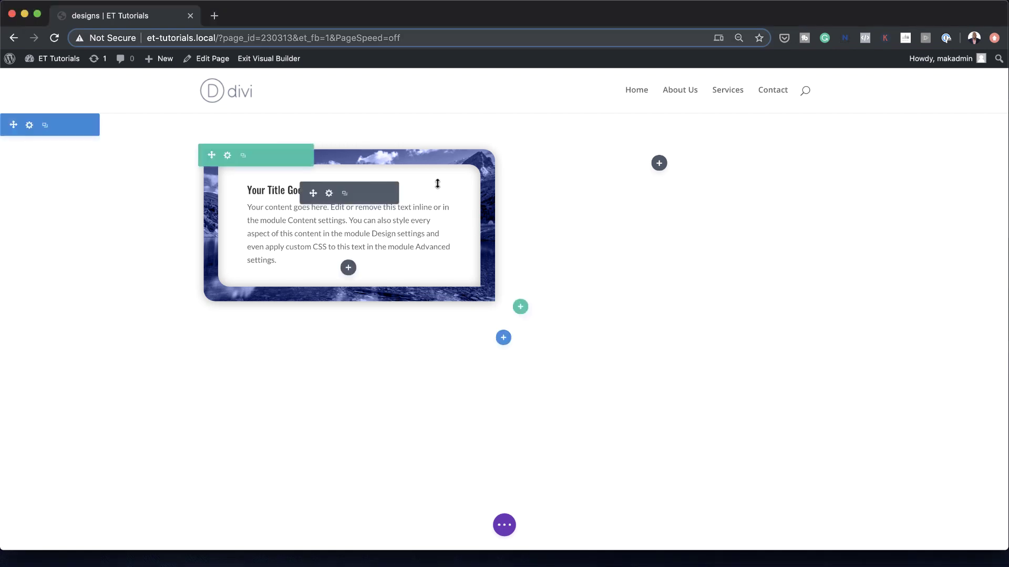
click(345, 193)
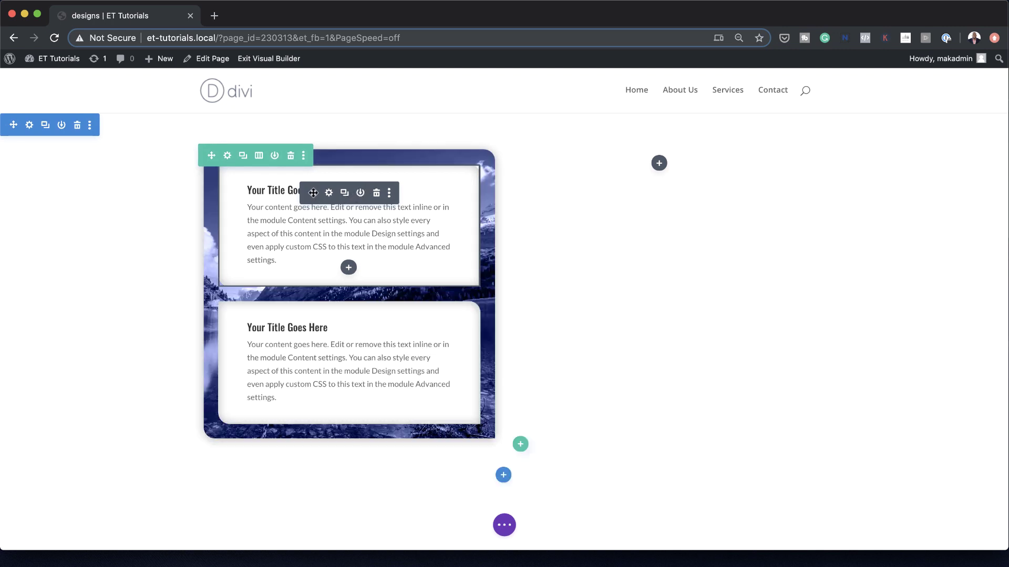
drag(313, 193, 632, 180)
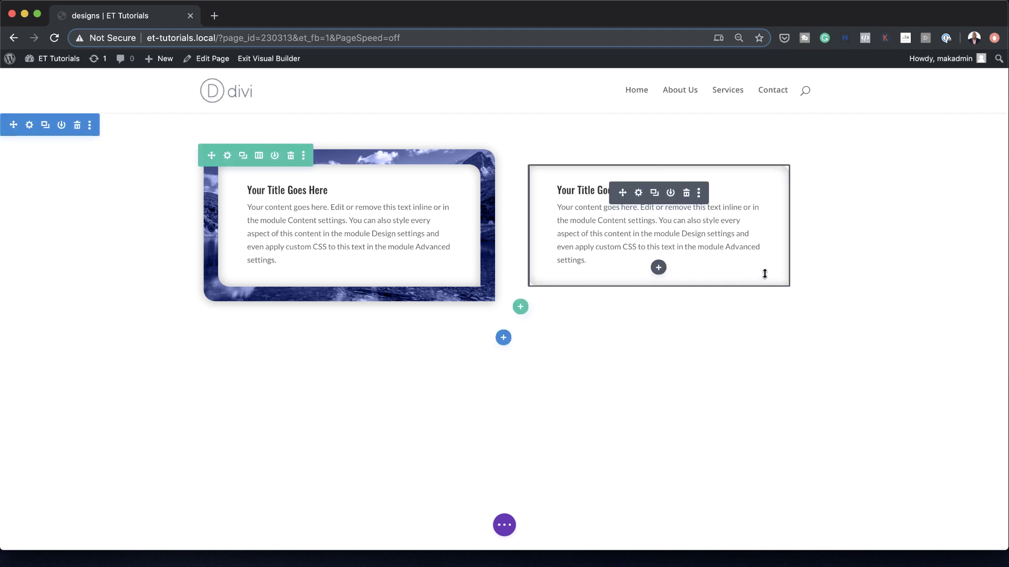
Step: Reset the border styles of the blurb in the second column
click(639, 194)
click(96, 101)
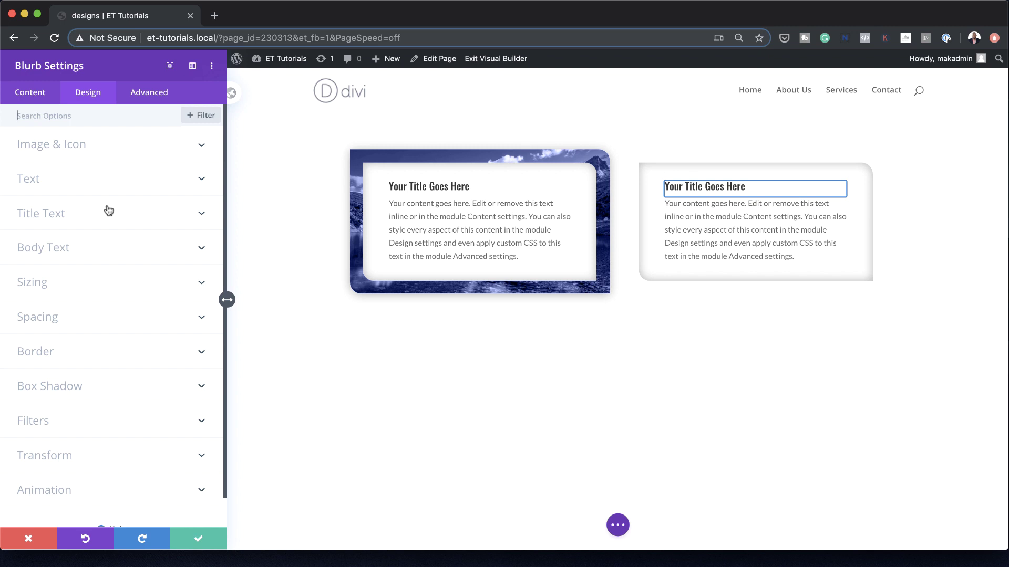
click(62, 353)
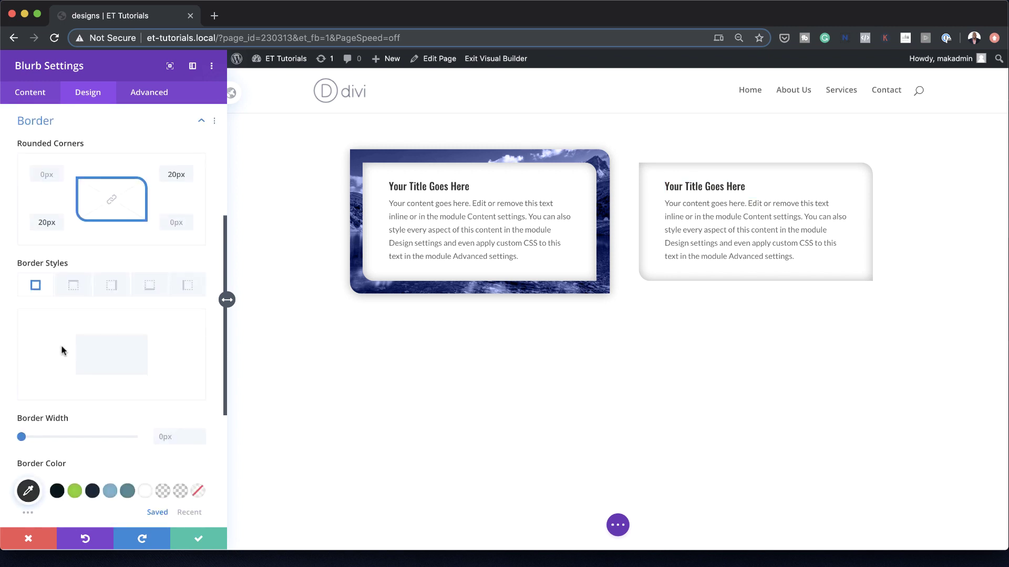
click(216, 123)
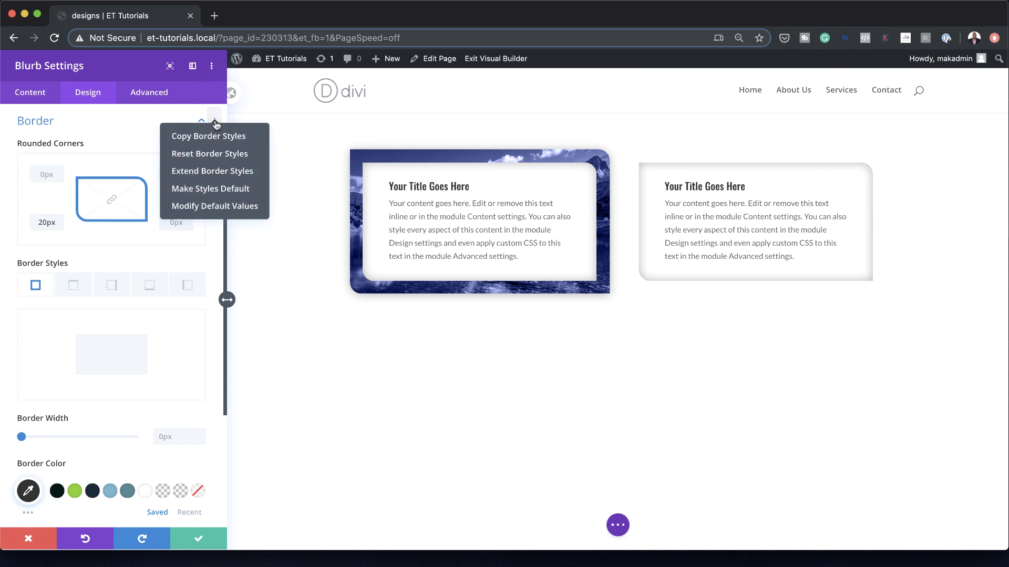
click(214, 154)
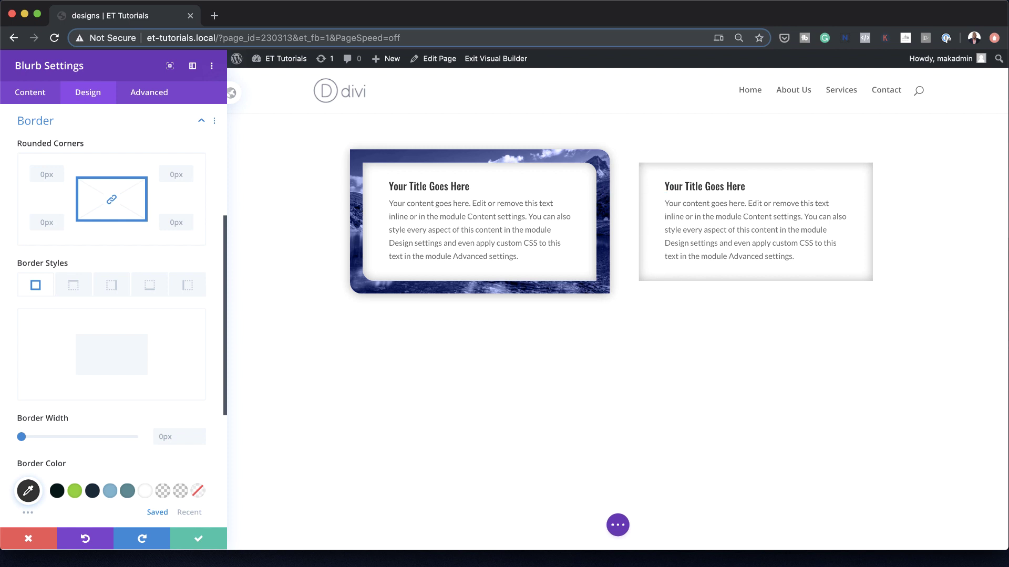
Step: Set the second column blurb's margin to 10% on all four sides
scroll(140, 391, down, 5)
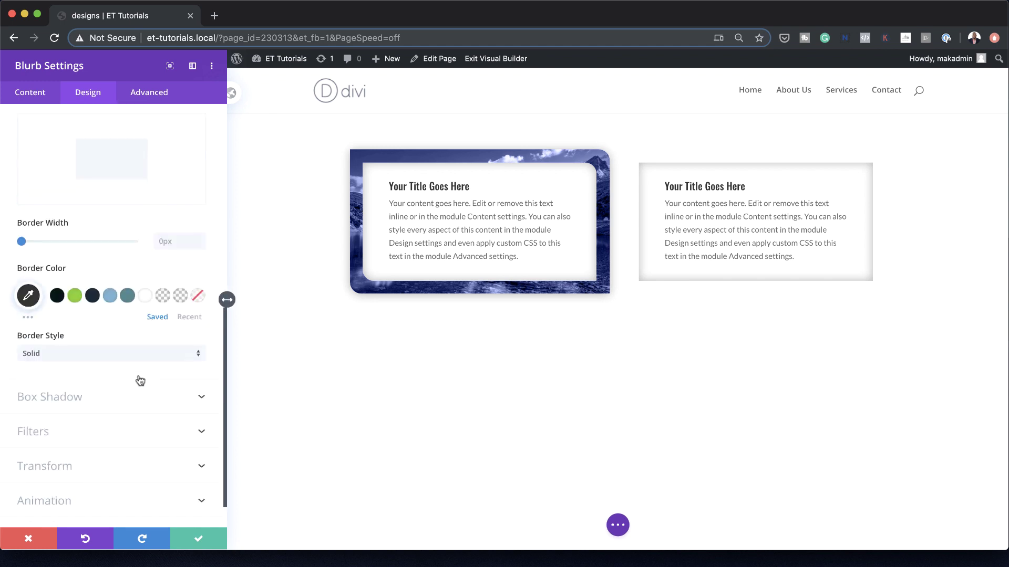
scroll(140, 380, up, 5)
click(76, 319)
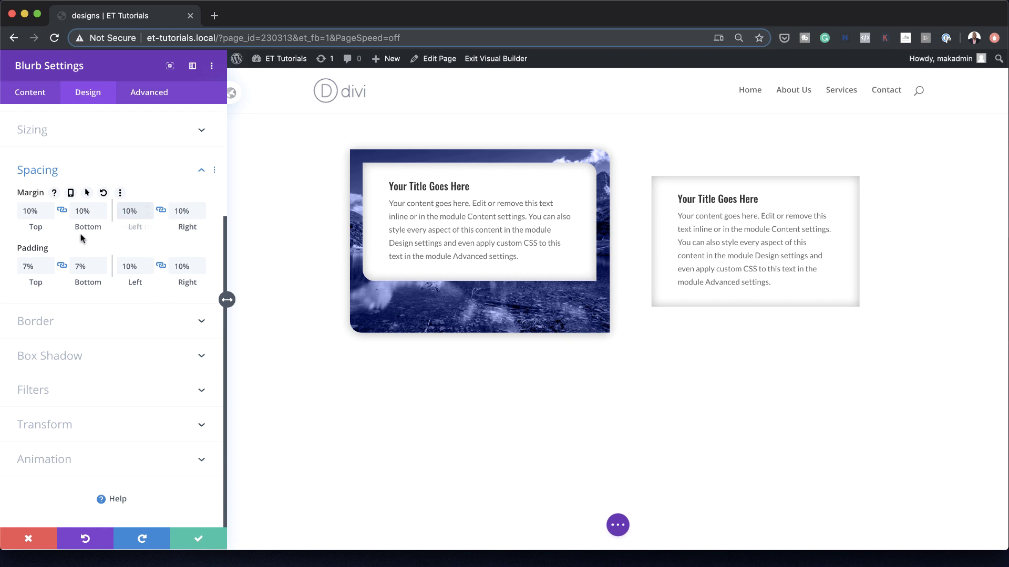
Step: Set the second column blurb's top and bottom padding to 15% and give it a 1px border on all sides
click(24, 264)
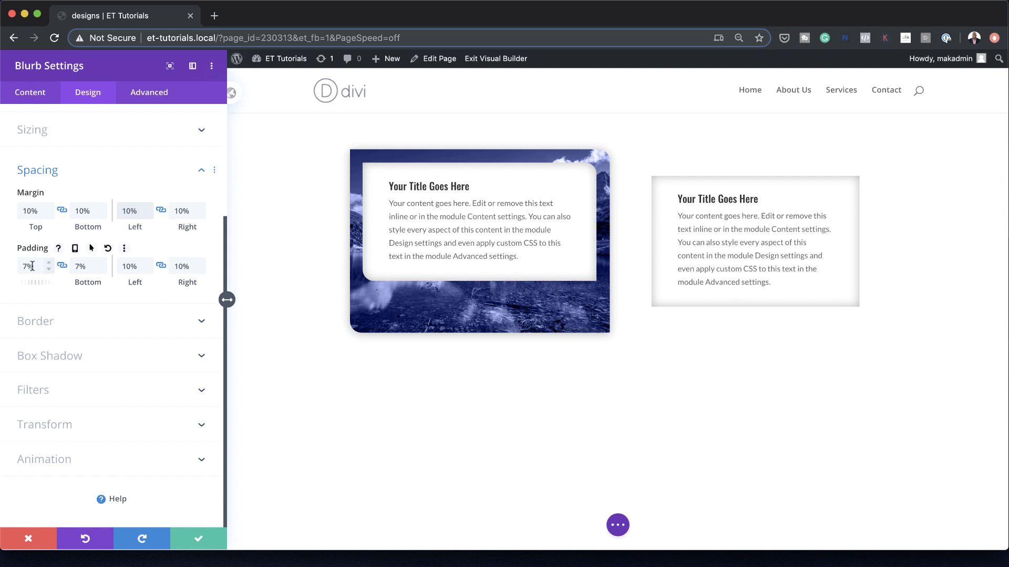
click(25, 267)
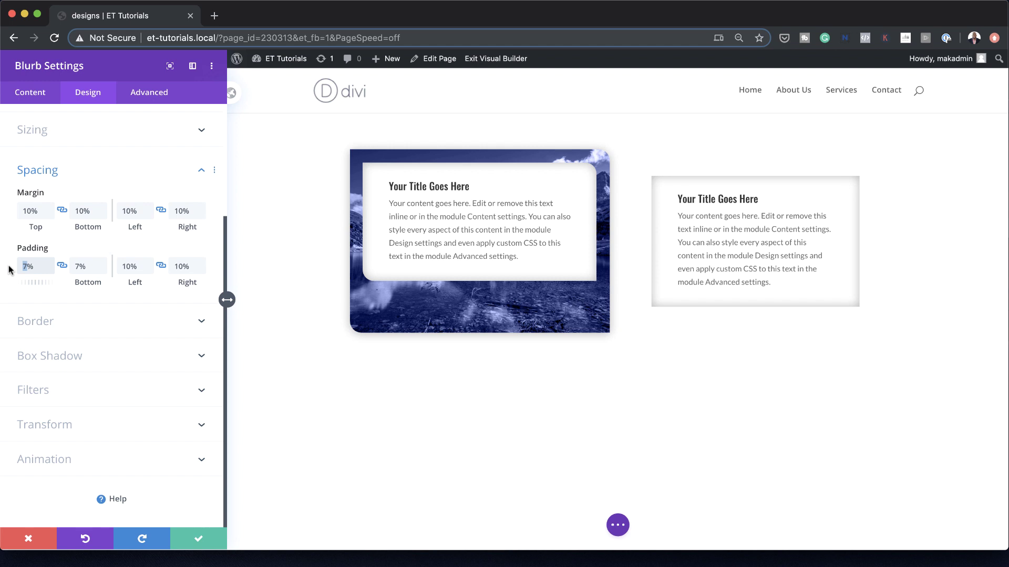
text(15)
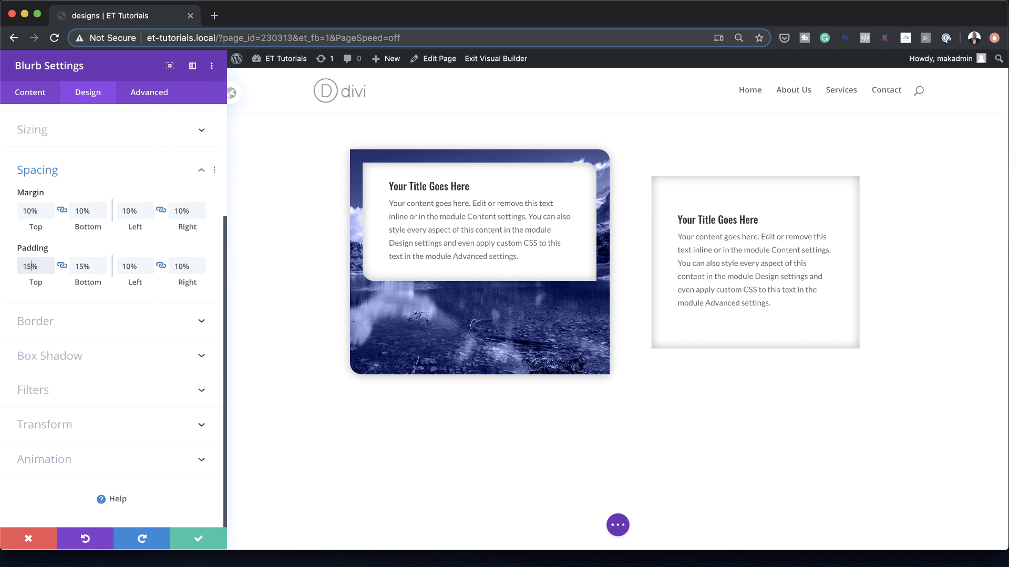
click(109, 321)
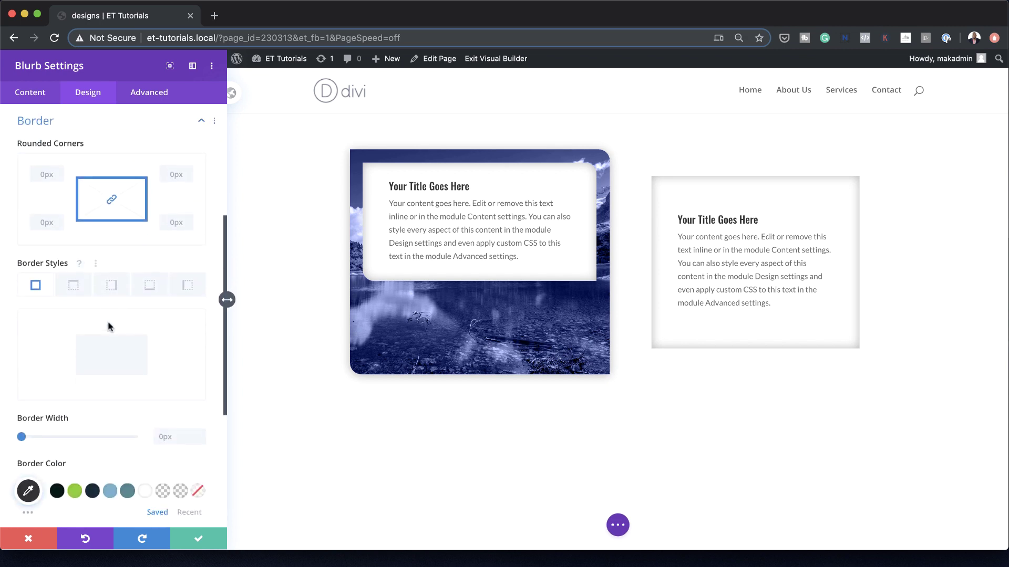
drag(22, 437, 23, 439)
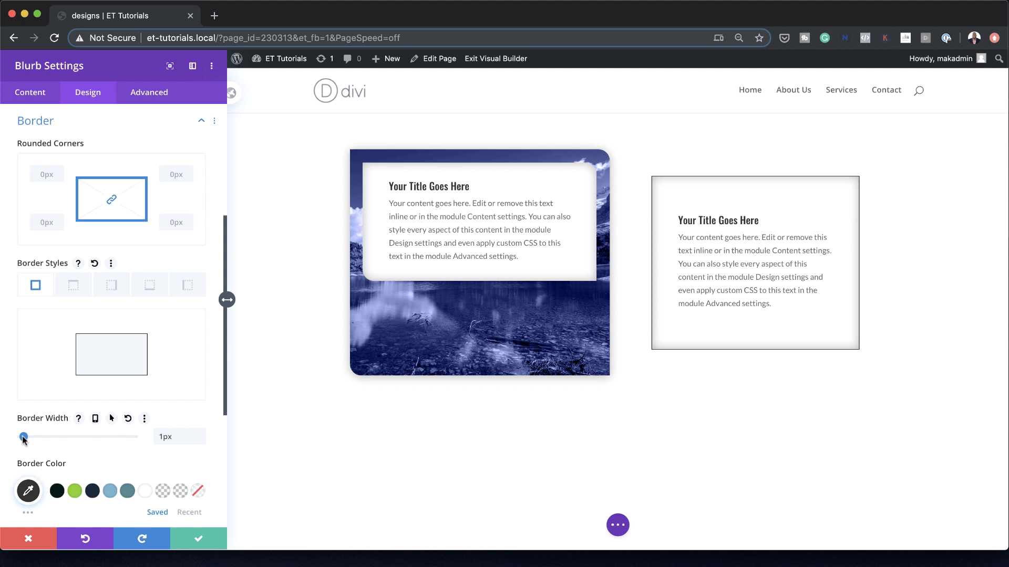
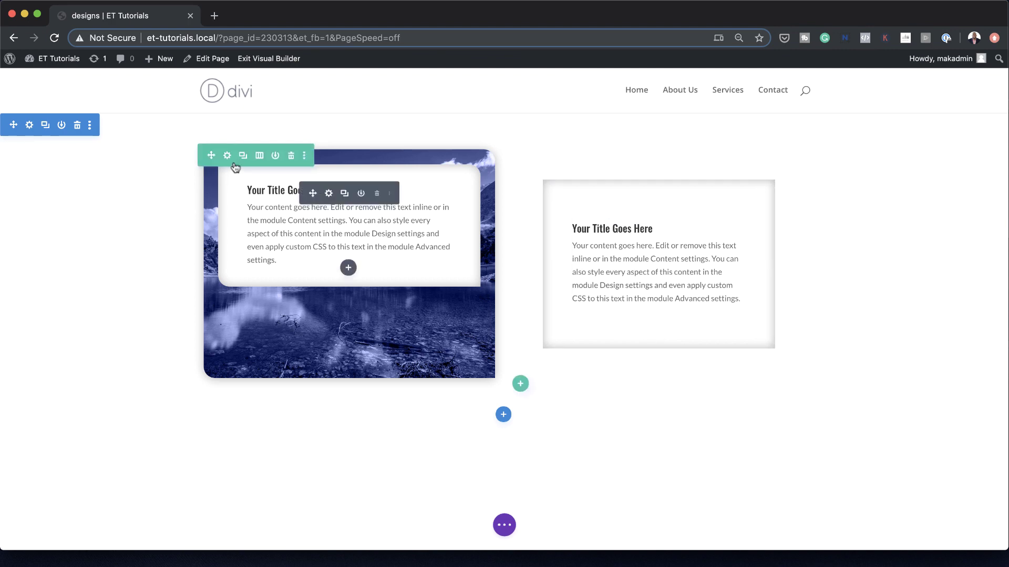
Step: Set food-bank_84.jpg from the media library as the background image of the row's second column
click(227, 155)
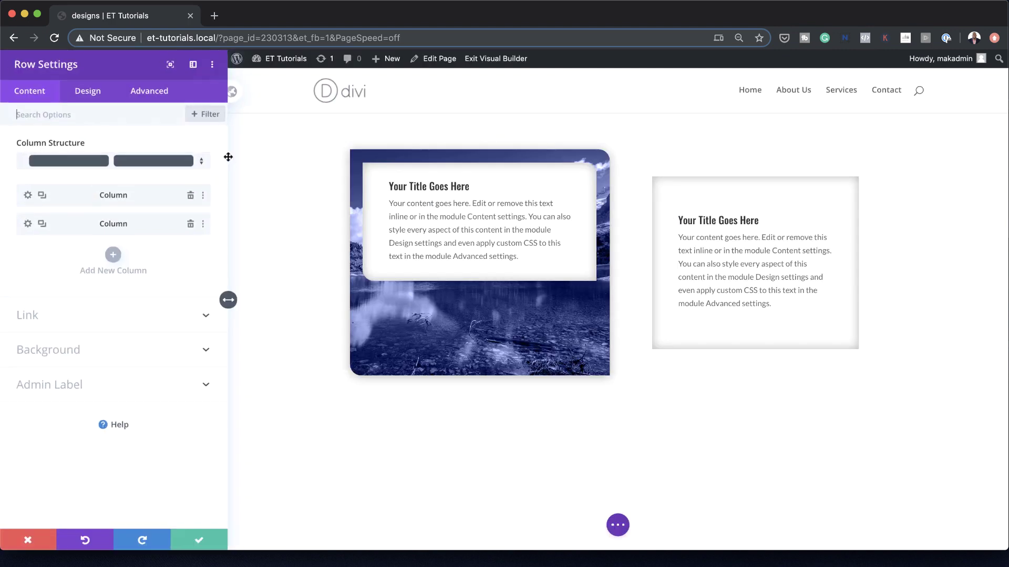
click(29, 225)
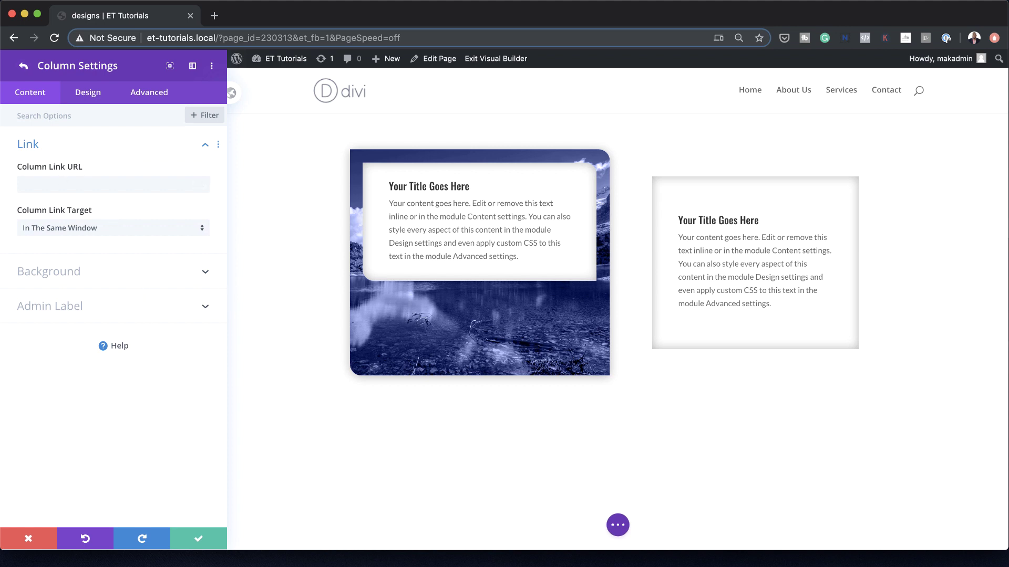
click(68, 271)
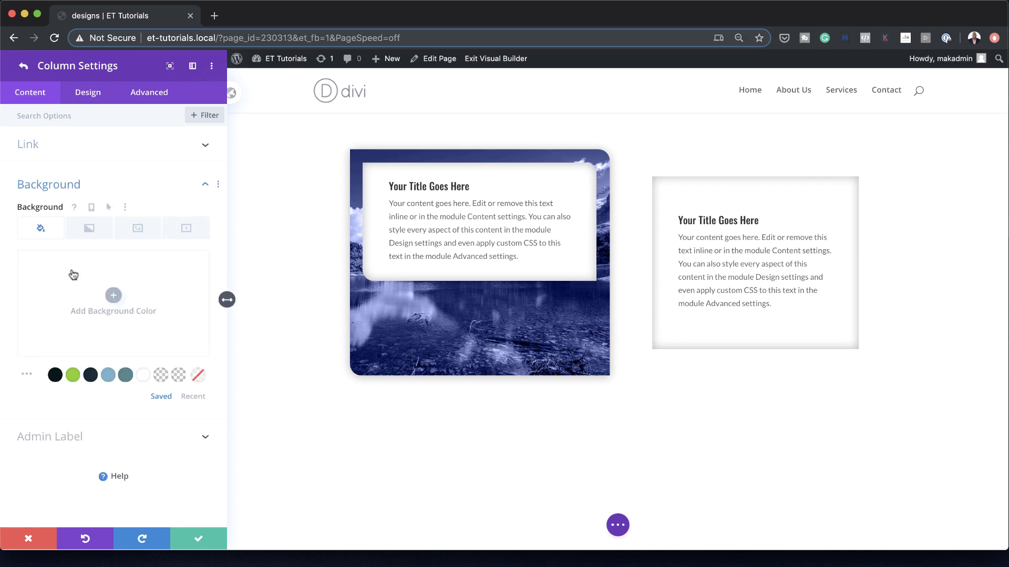
click(138, 230)
click(112, 297)
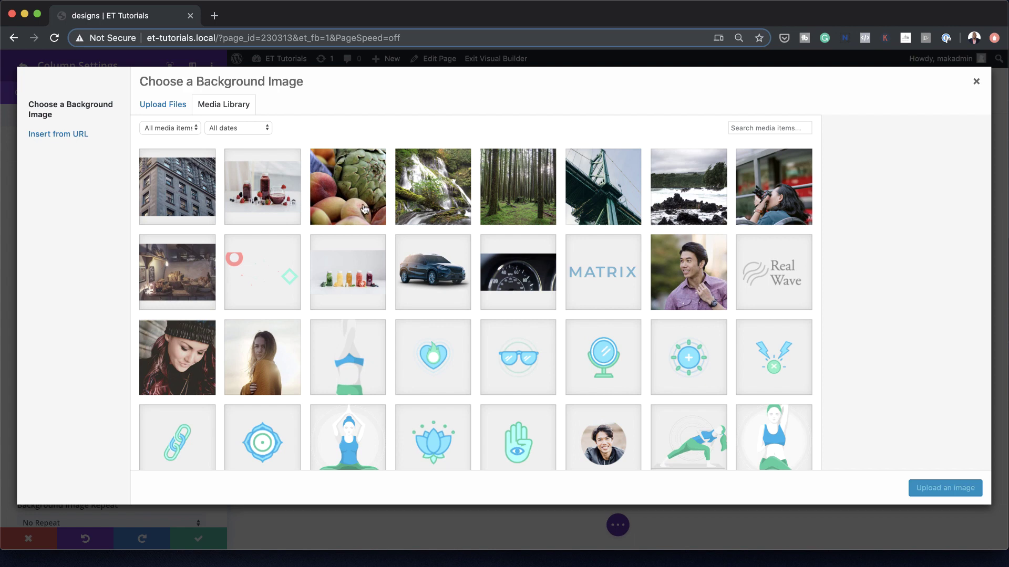
click(353, 192)
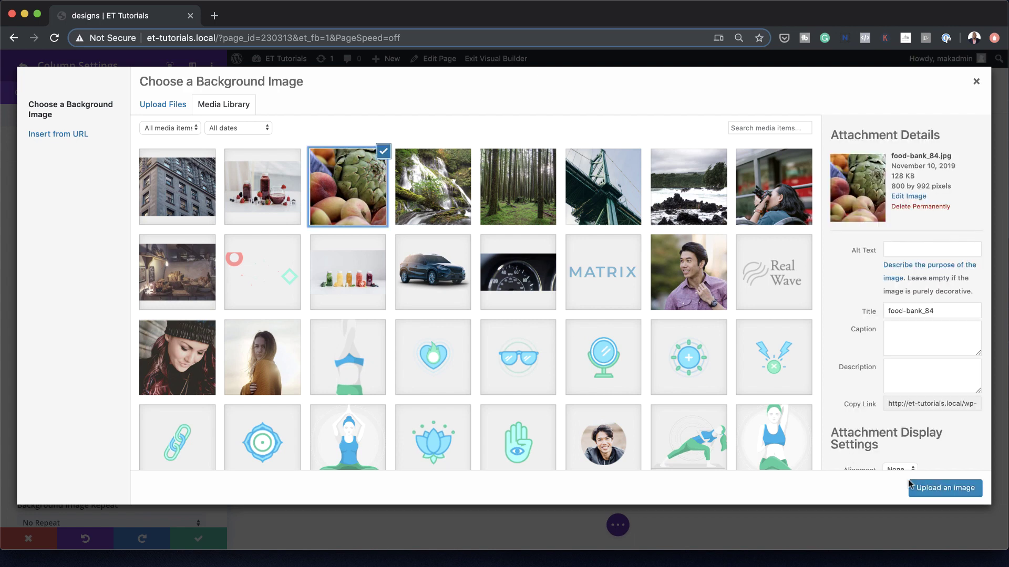
click(956, 491)
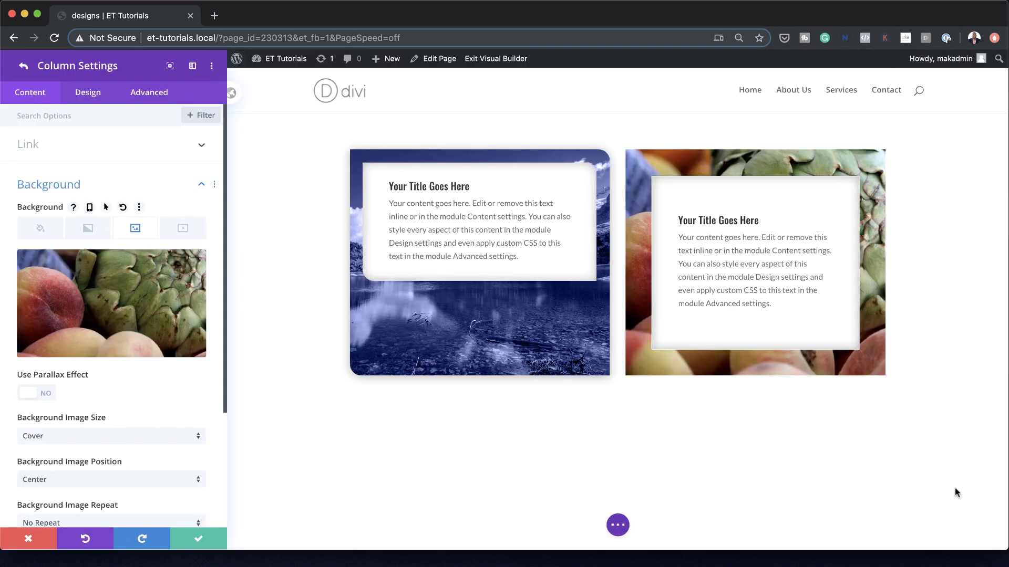
Step: Add a background gradient to the second column with #f7e0a5 as its first colour
click(88, 229)
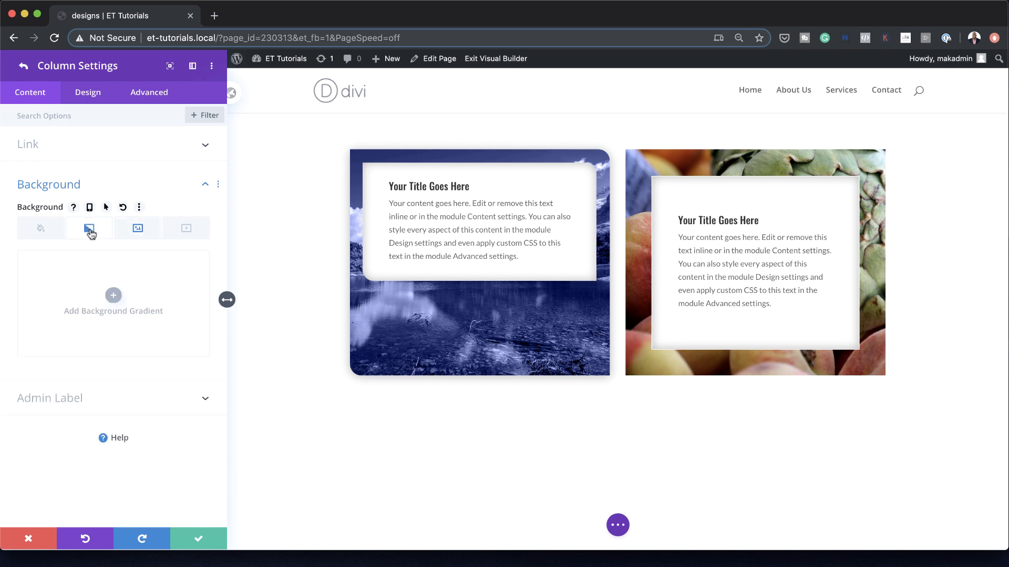
click(112, 294)
click(25, 376)
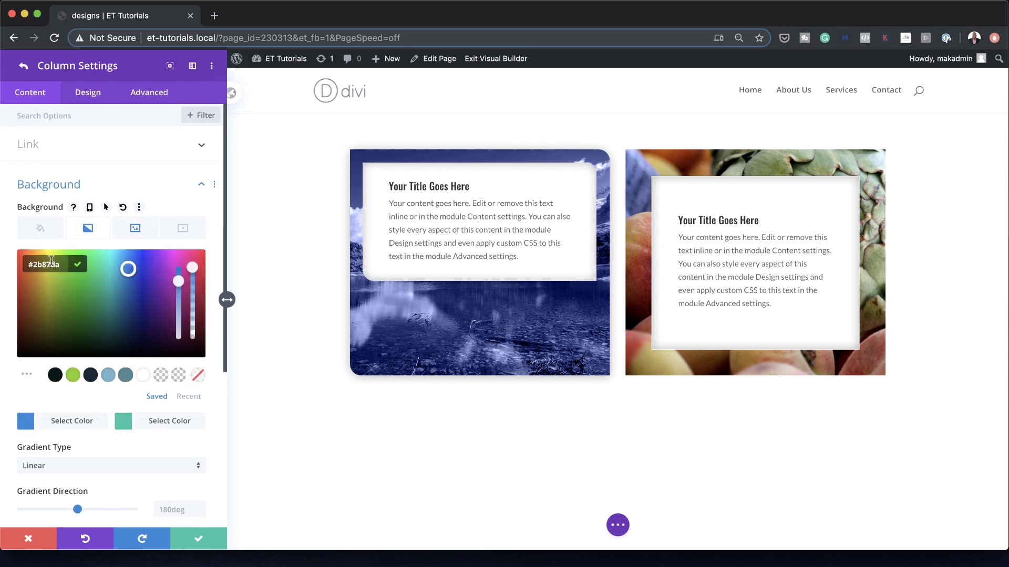
text(#f7e0a5)
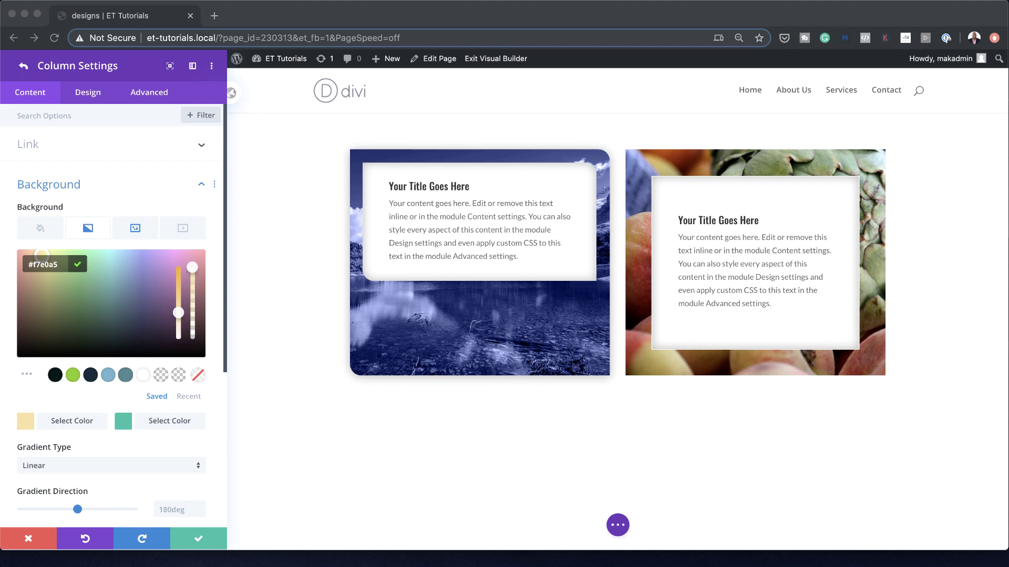
Step: Change the gradient's first colour to the semi-transparent yellow rgba(237,240,0,0.79)
click(124, 425)
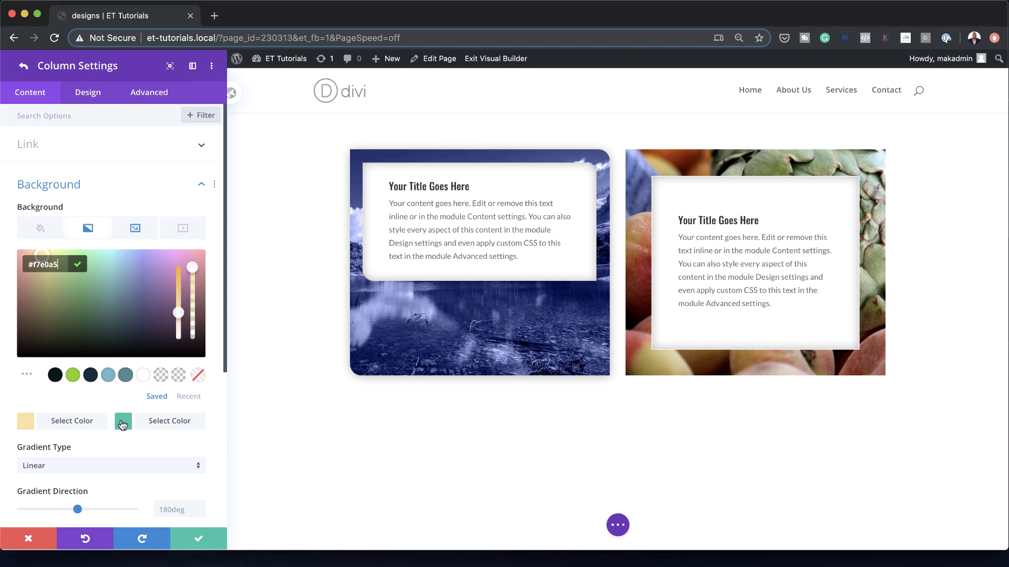
click(123, 424)
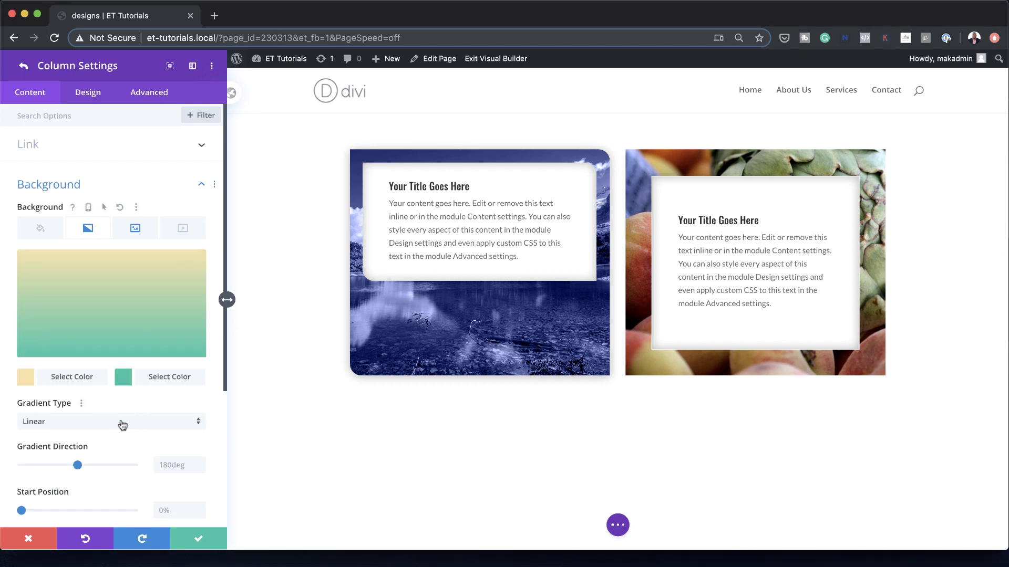
click(124, 382)
click(124, 422)
click(187, 266)
drag(192, 269, 193, 292)
click(63, 268)
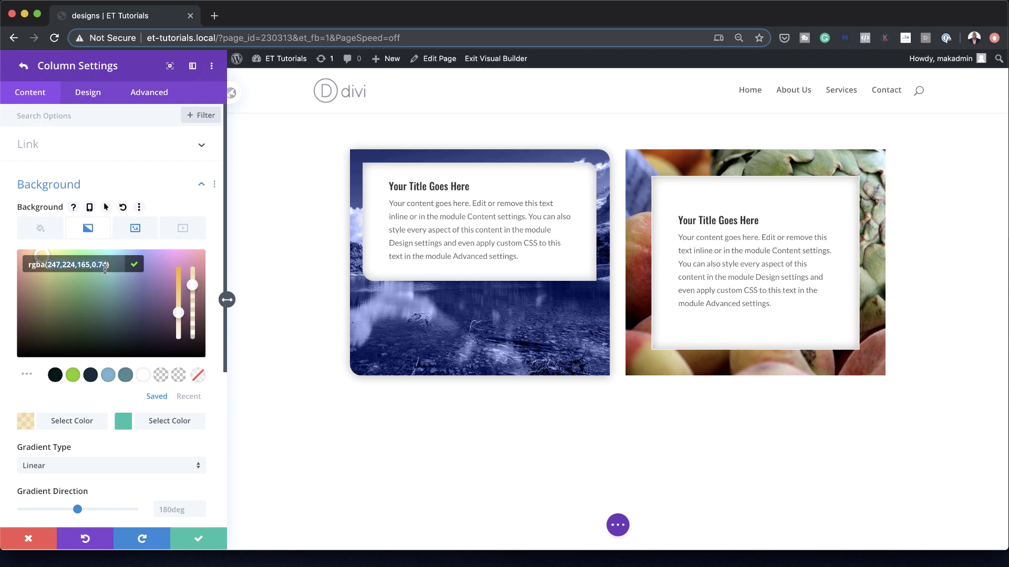
key(super+a)
text(rgba(237,240,0,0.79))
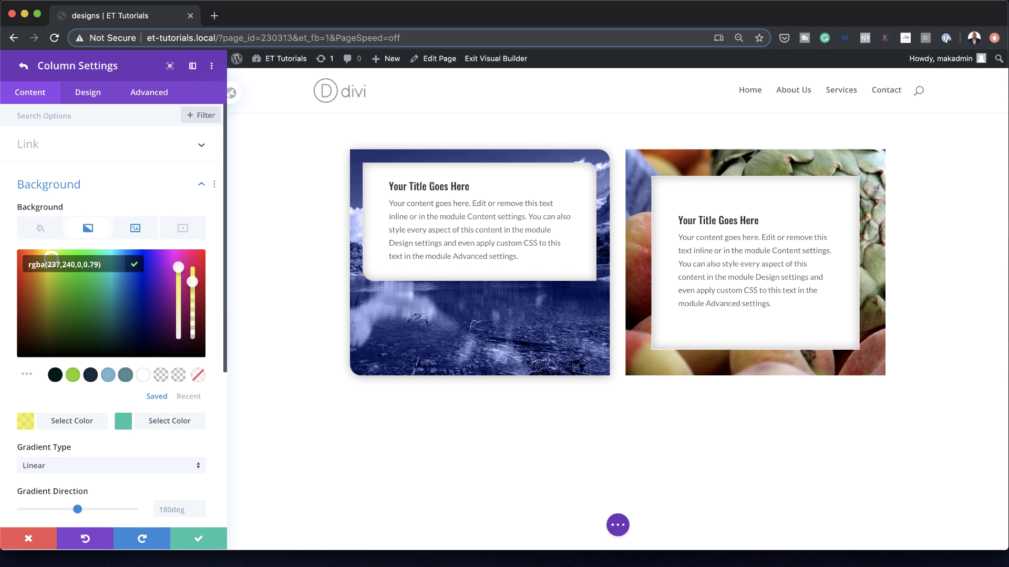
Step: Set the second column gradient's direction to 90deg, start position to 50% and end position to 0%
scroll(154, 462, down, 1)
scroll(153, 463, down, 3)
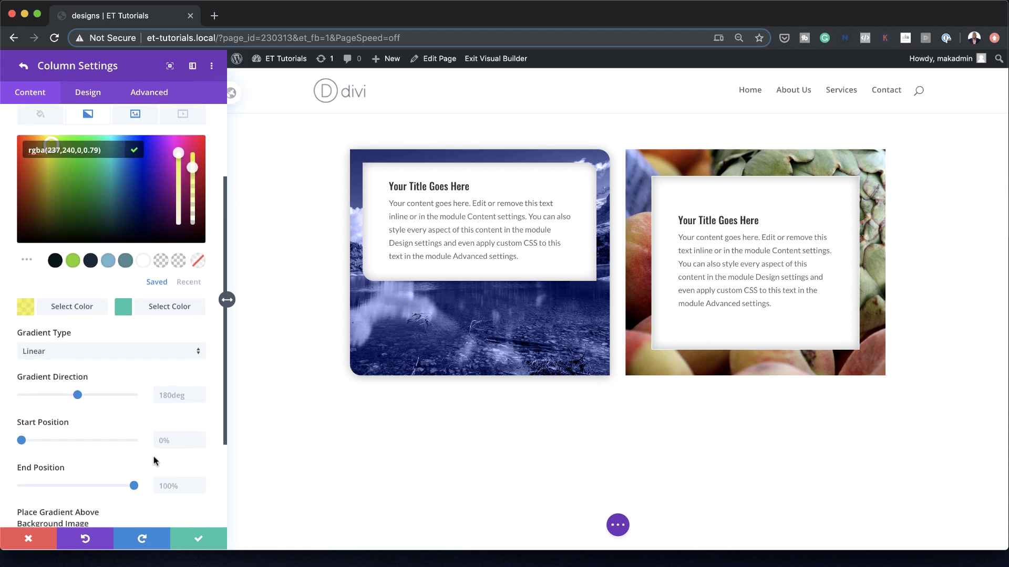
click(177, 395)
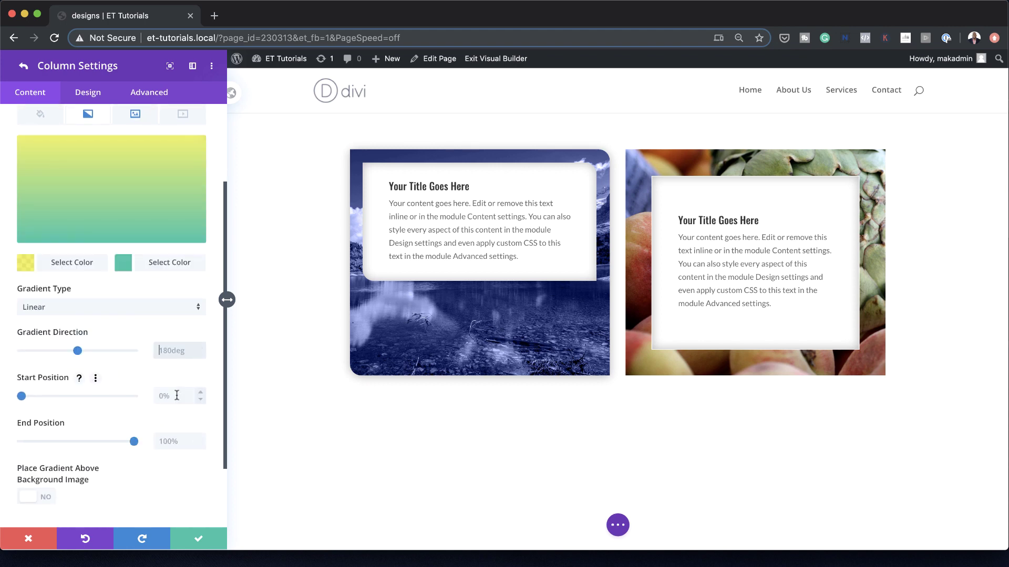
text(90deg)
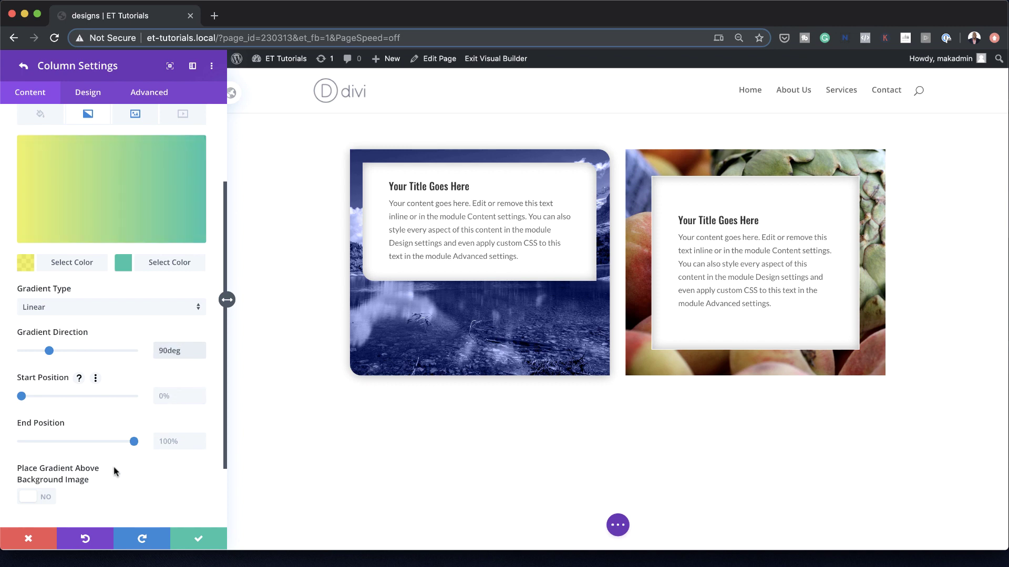
click(178, 396)
text(50%)
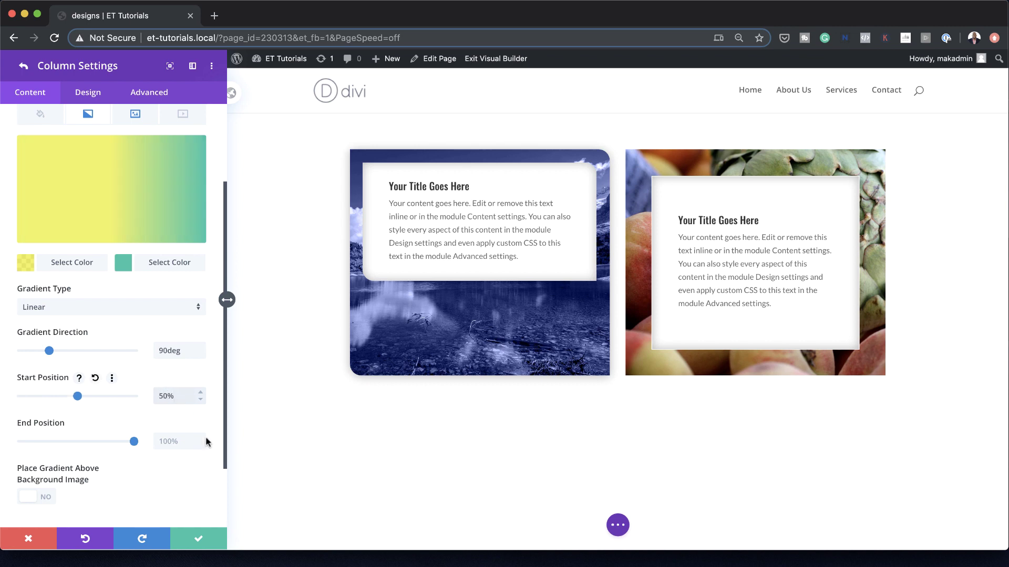
drag(134, 441, 8, 443)
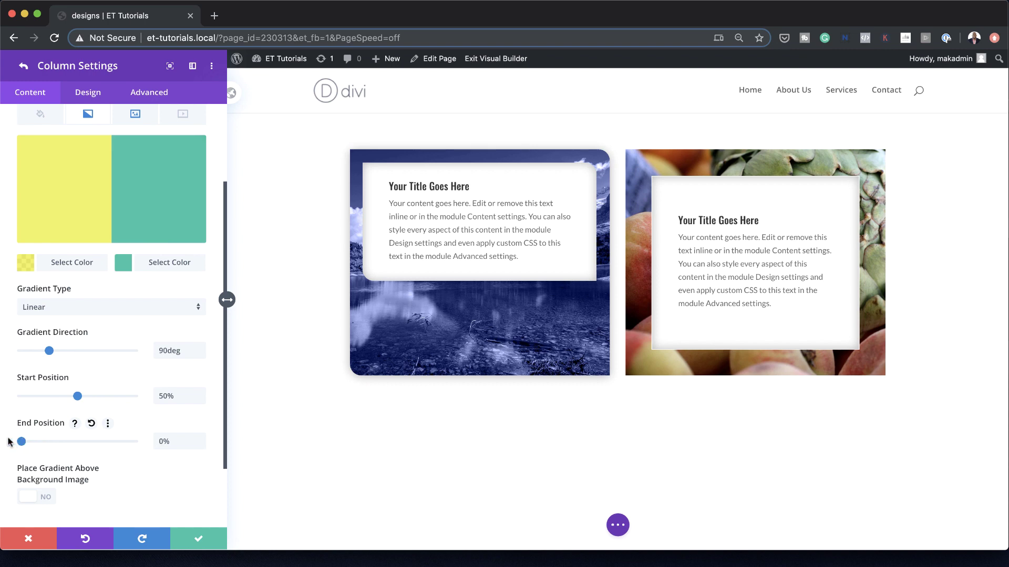
Step: Set the gradient's second colour to rgba(237,240,0,0.79) and its first colour back to the opaque cream #f7e0a5
click(124, 264)
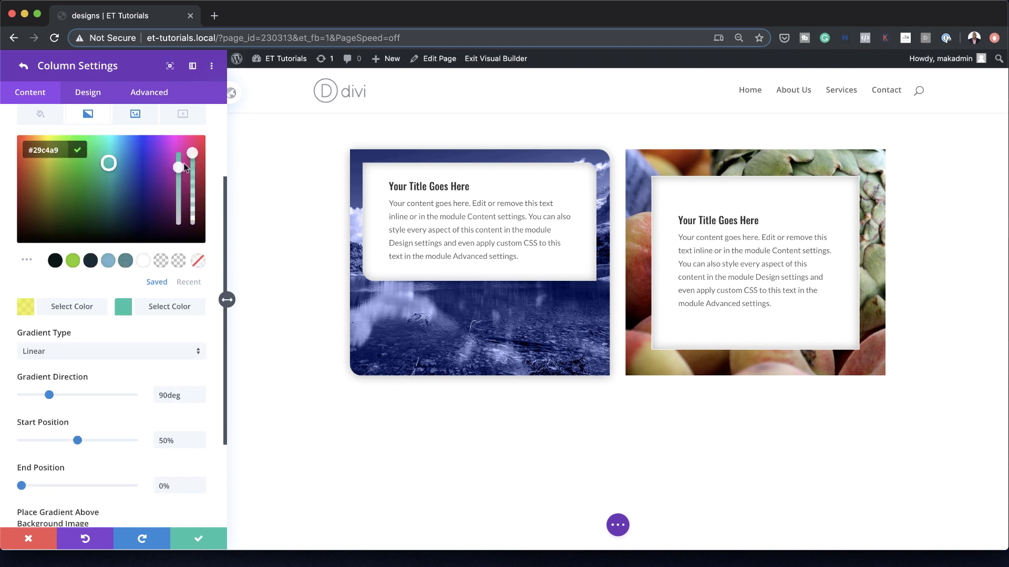
drag(191, 155, 192, 179)
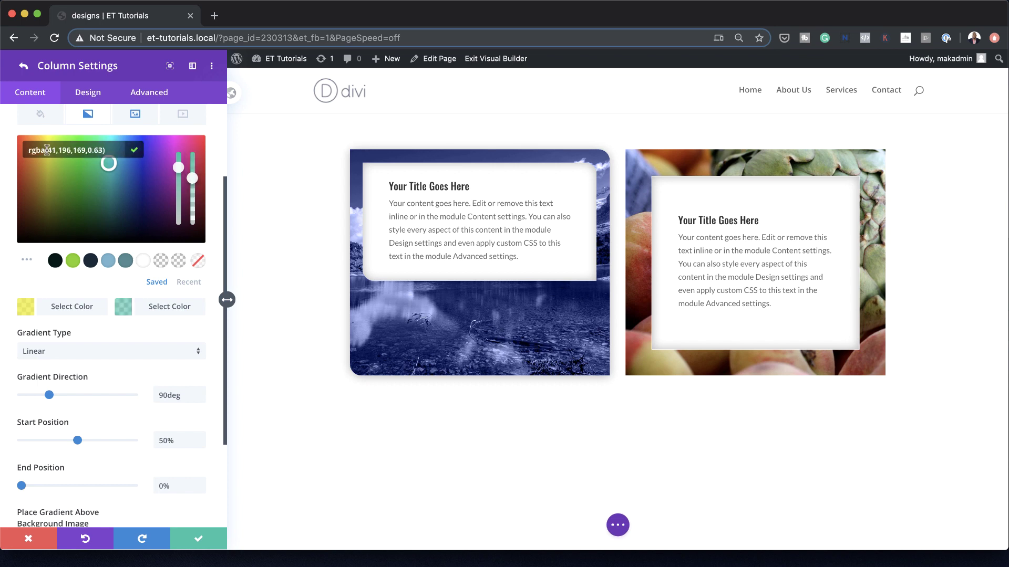
key(super+a)
text(rgba(237,240,0,0.79))
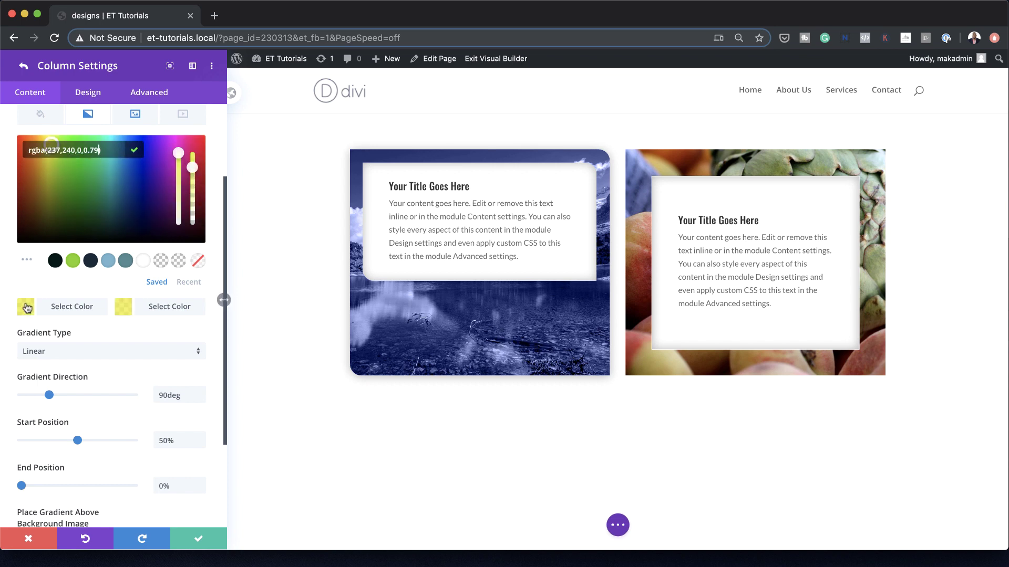
click(27, 312)
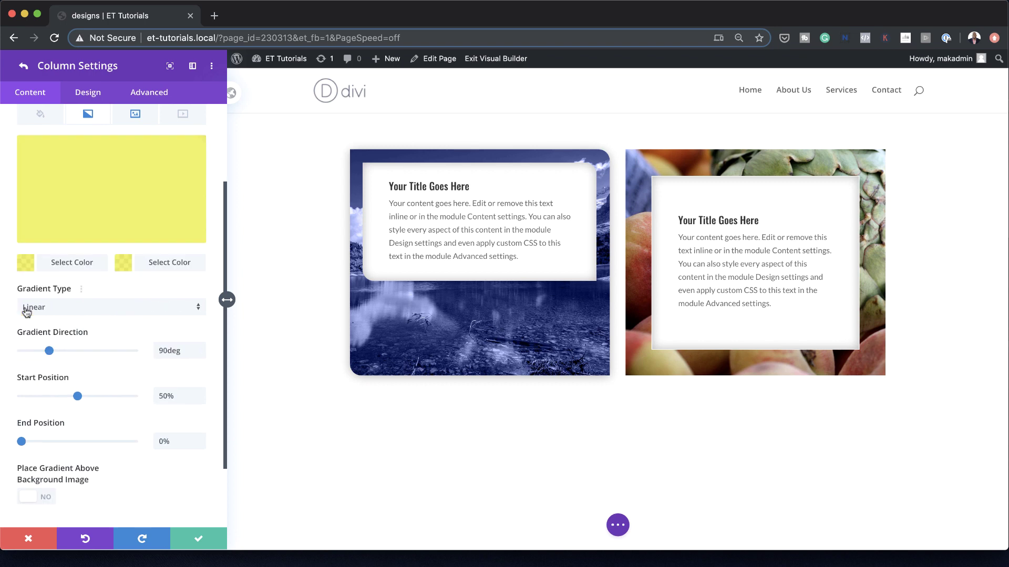
click(25, 262)
click(63, 224)
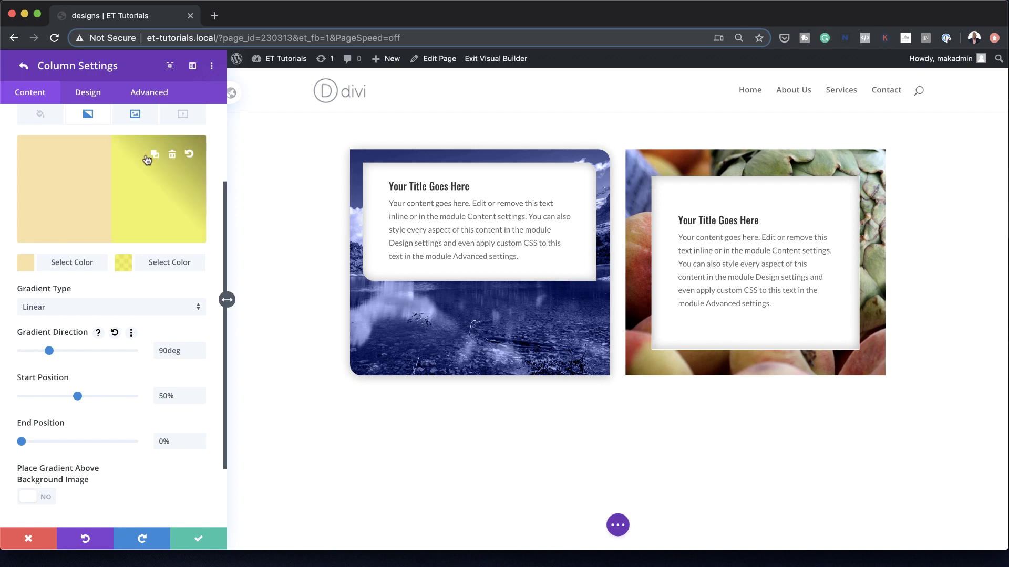
Step: Set the second column's background image blend to Color and close its settings
click(137, 116)
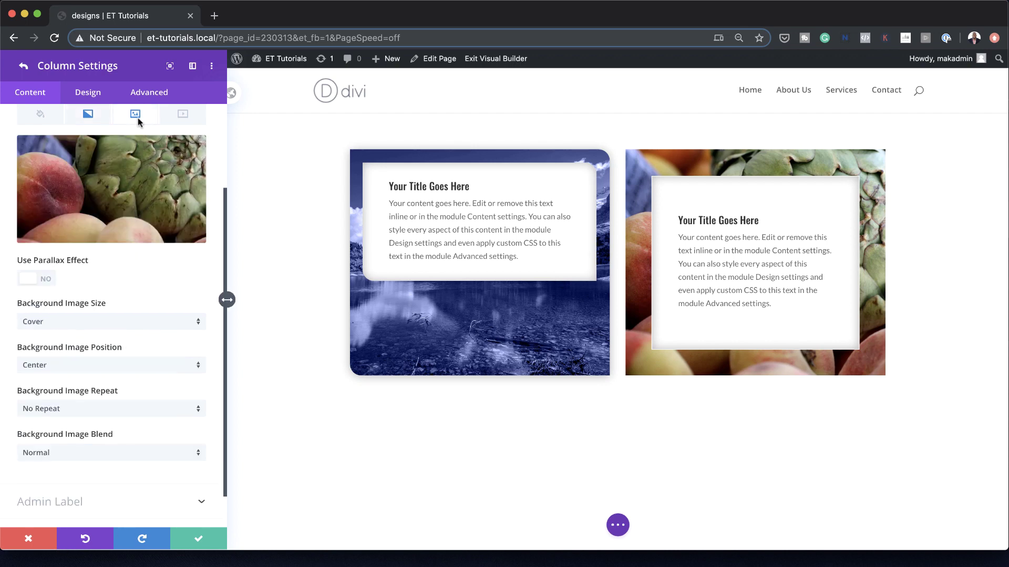
click(114, 455)
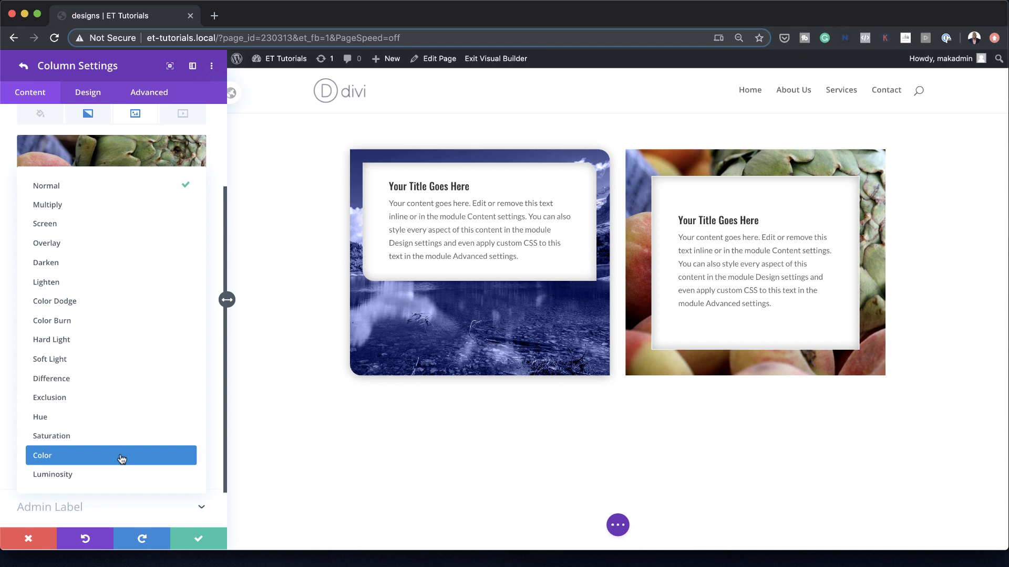
click(122, 459)
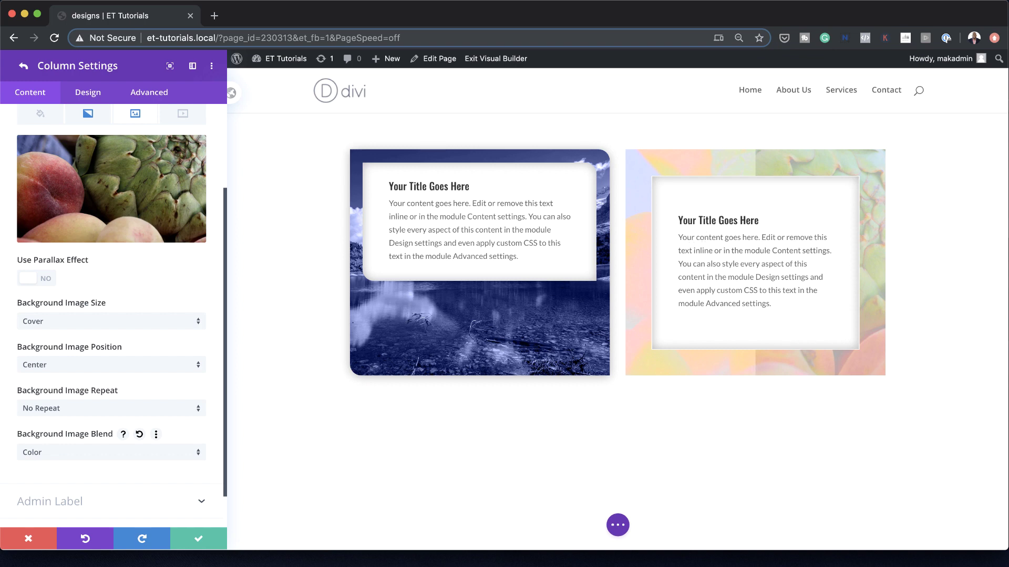
key(Escape)
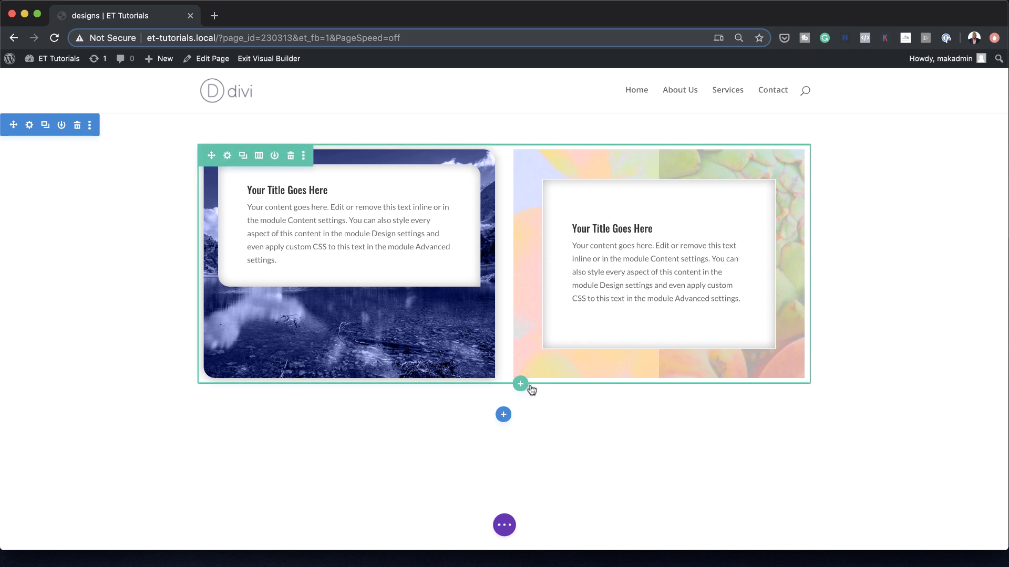
Step: Insert a new row with two equal columns below the existing row
click(520, 385)
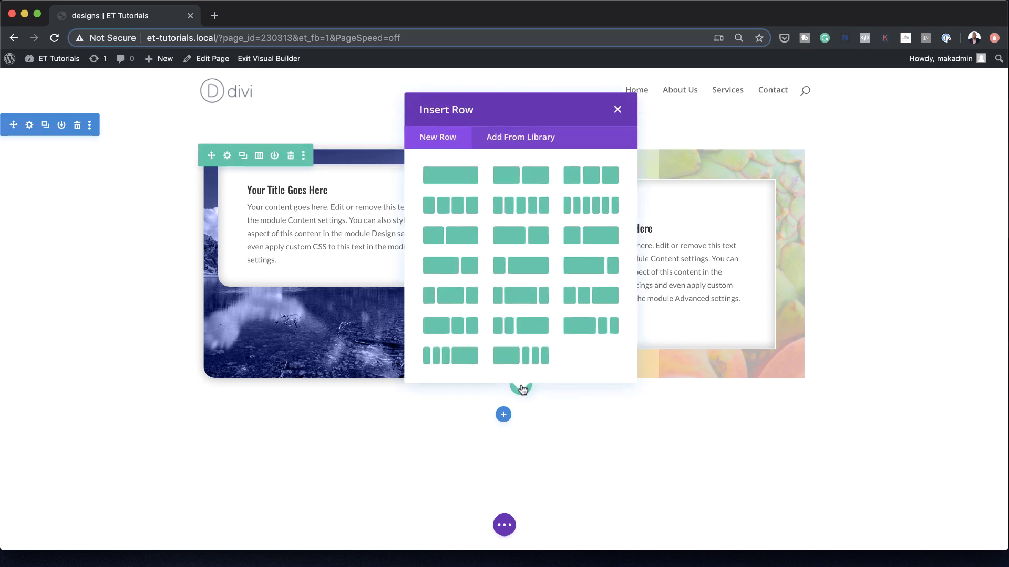
click(535, 174)
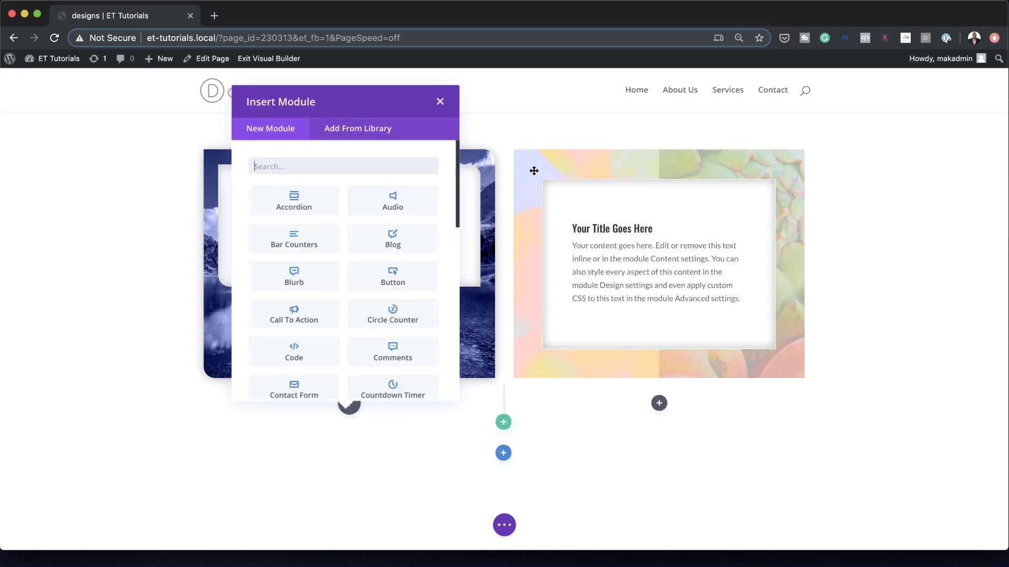
Step: Dismiss the module picker, then duplicate the first row's left blurb and move the copy into the new row's first column
click(440, 103)
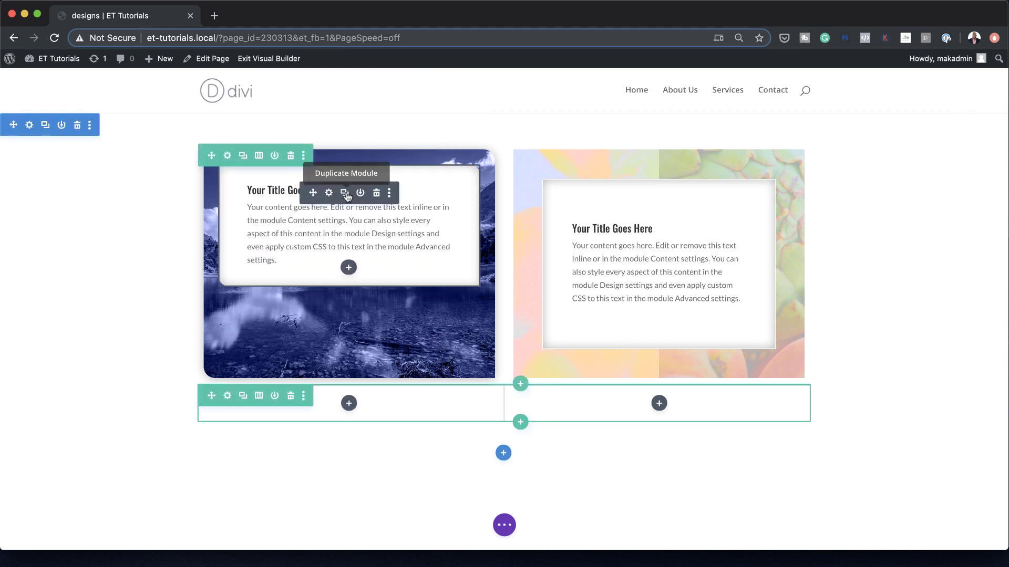
click(345, 194)
drag(416, 321, 344, 401)
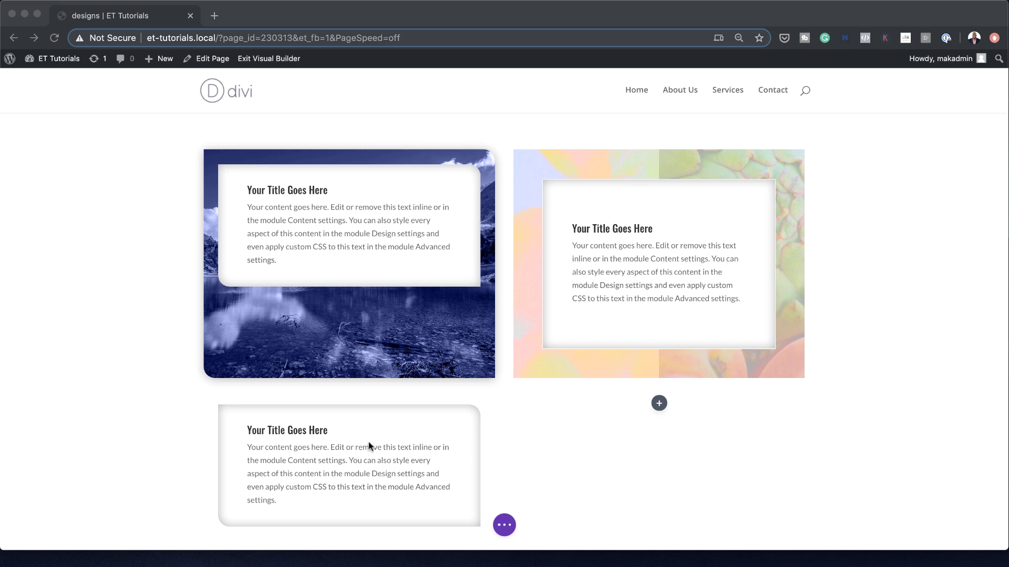
Step: Set the background colour of the copied blurb in the second row to #333344
scroll(367, 442, down, 1)
mouse_move(478, 431)
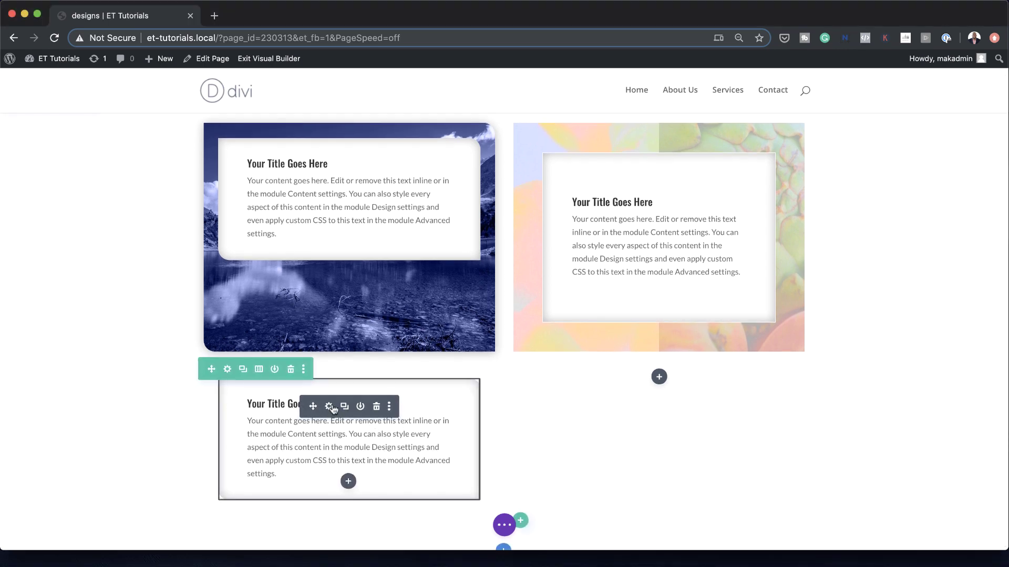
click(331, 410)
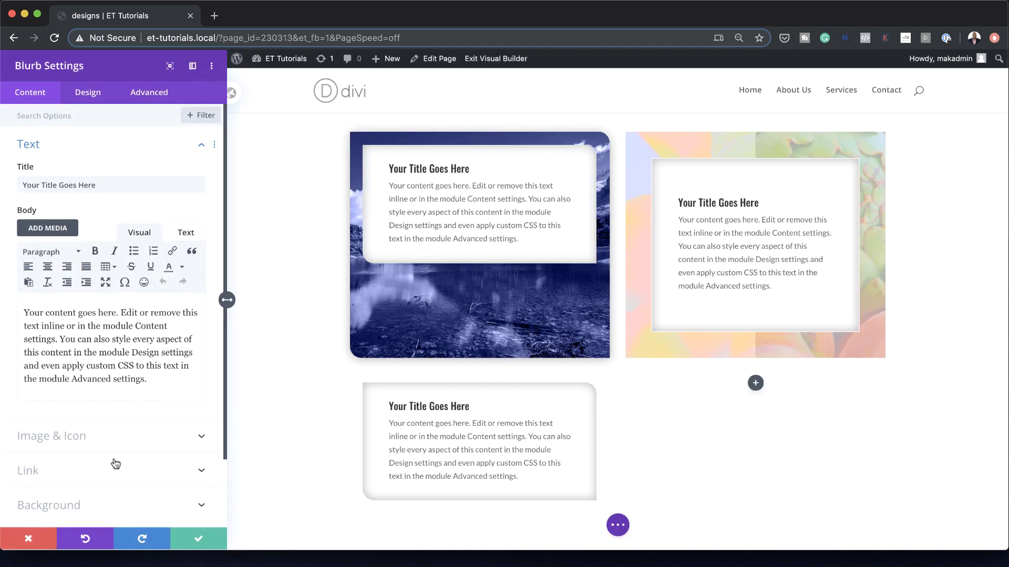
scroll(115, 464, down, 2)
click(130, 457)
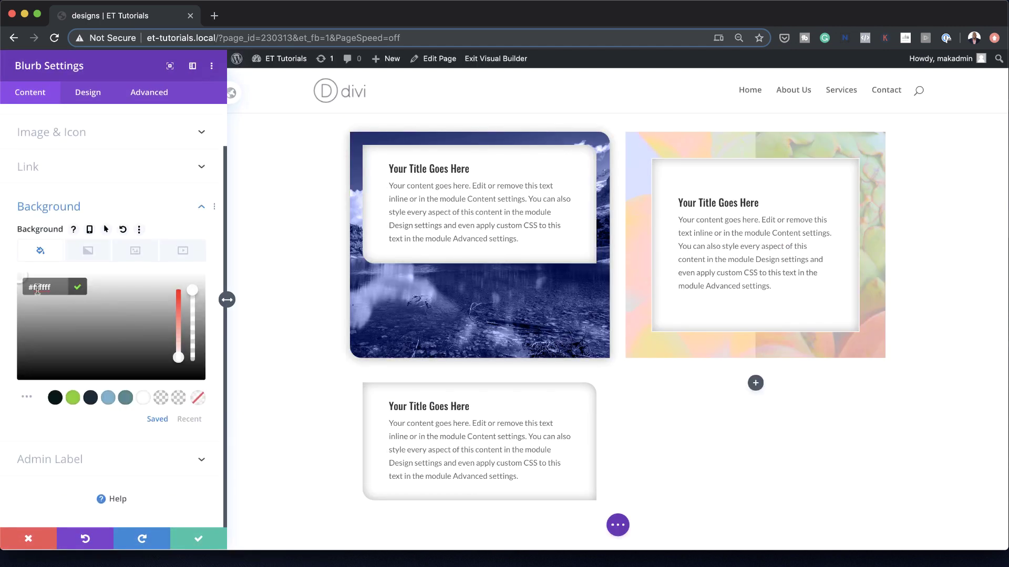
drag(30, 287, 59, 288)
text(#333344)
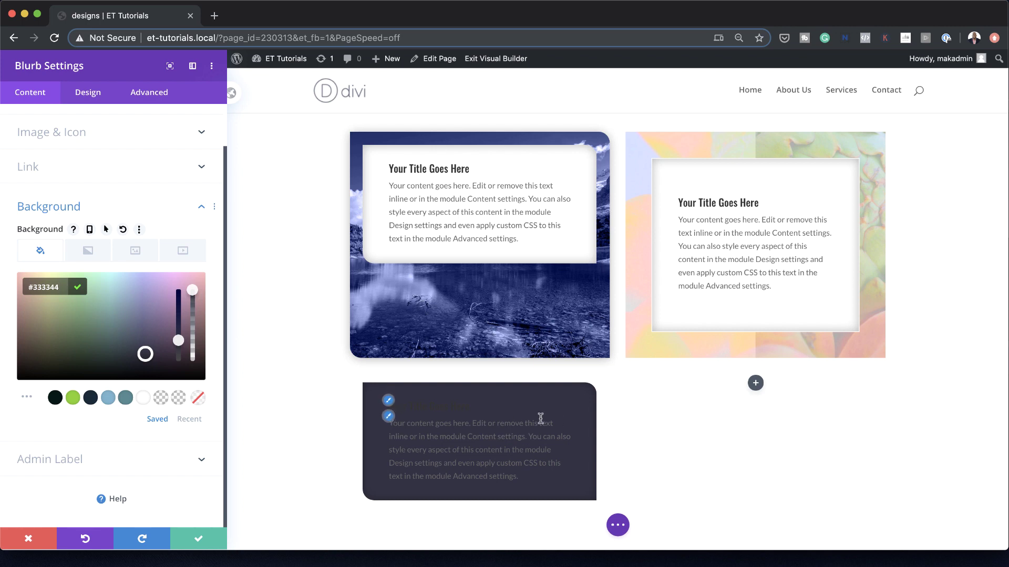
click(564, 452)
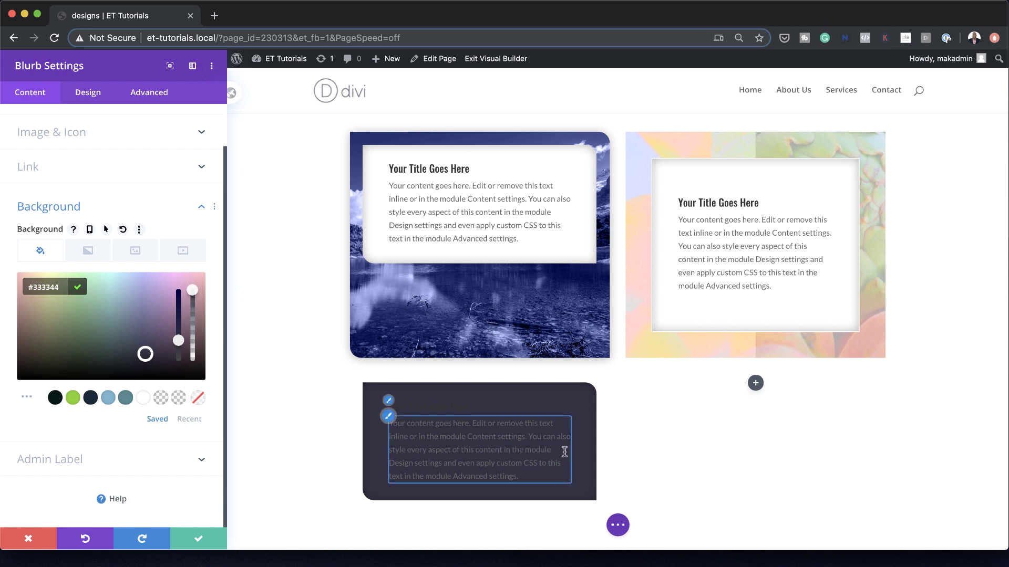
Step: Set the dark blurb's text colour to Light
click(97, 97)
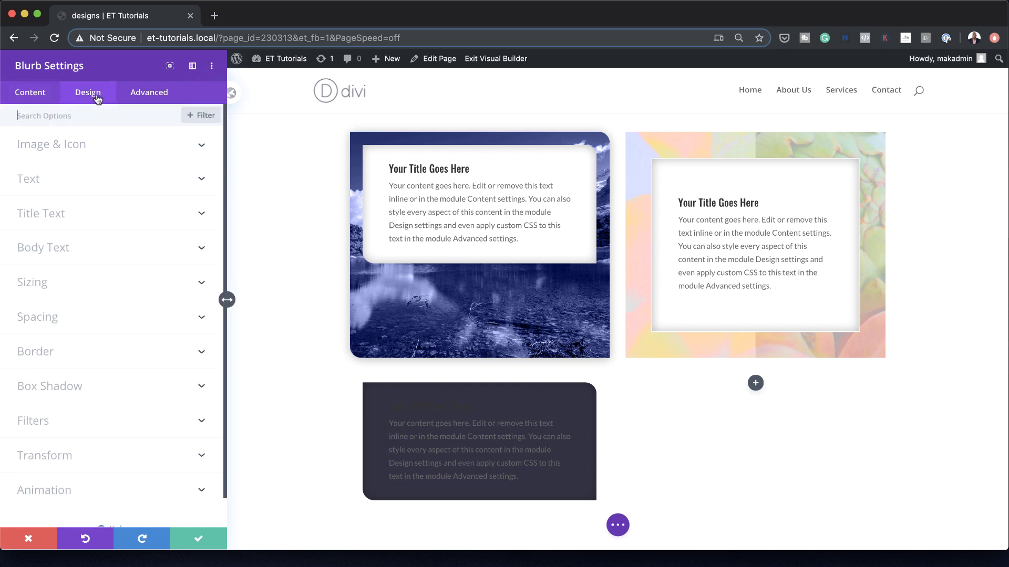
click(82, 178)
scroll(81, 178, down, 1)
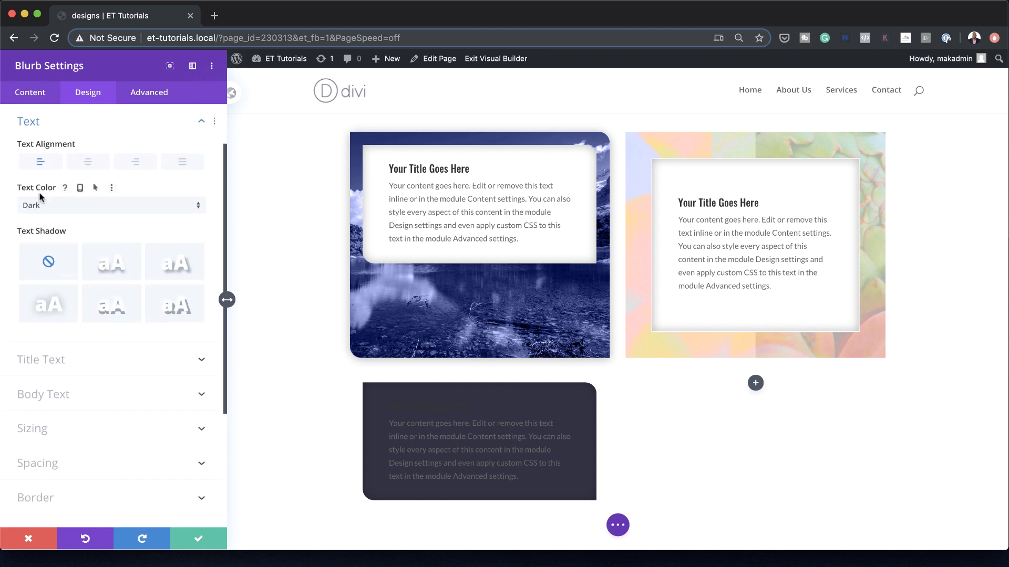
click(49, 209)
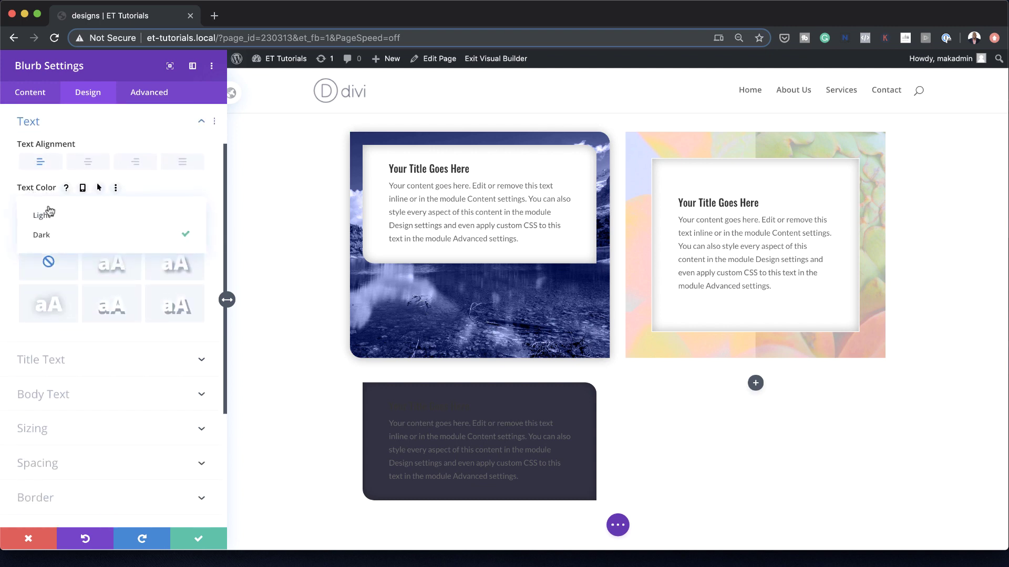
click(56, 215)
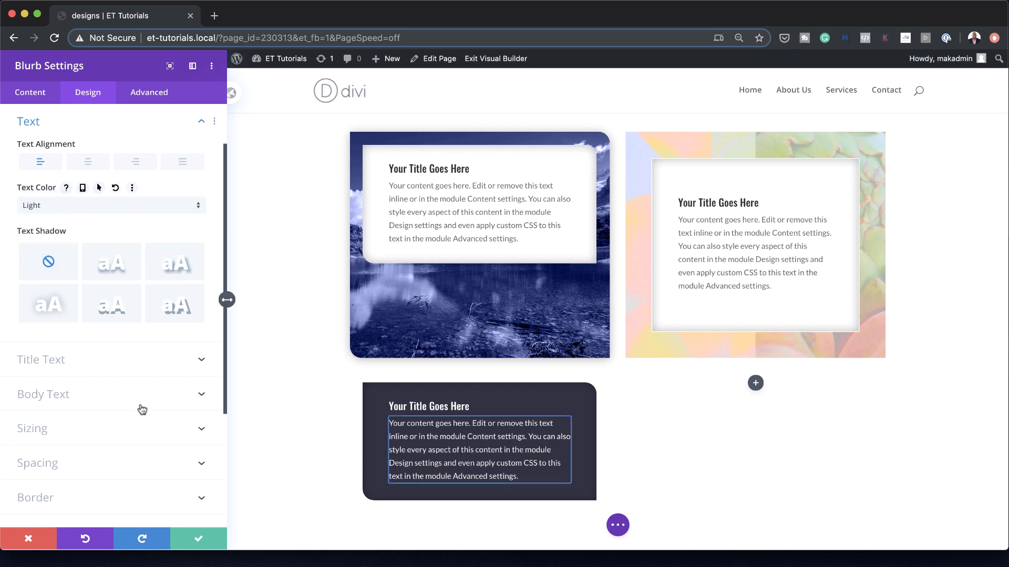
Step: Set the dark blurb's margins to 10% on all four sides and its top and bottom padding to 10%
scroll(139, 408, down, 2)
click(61, 429)
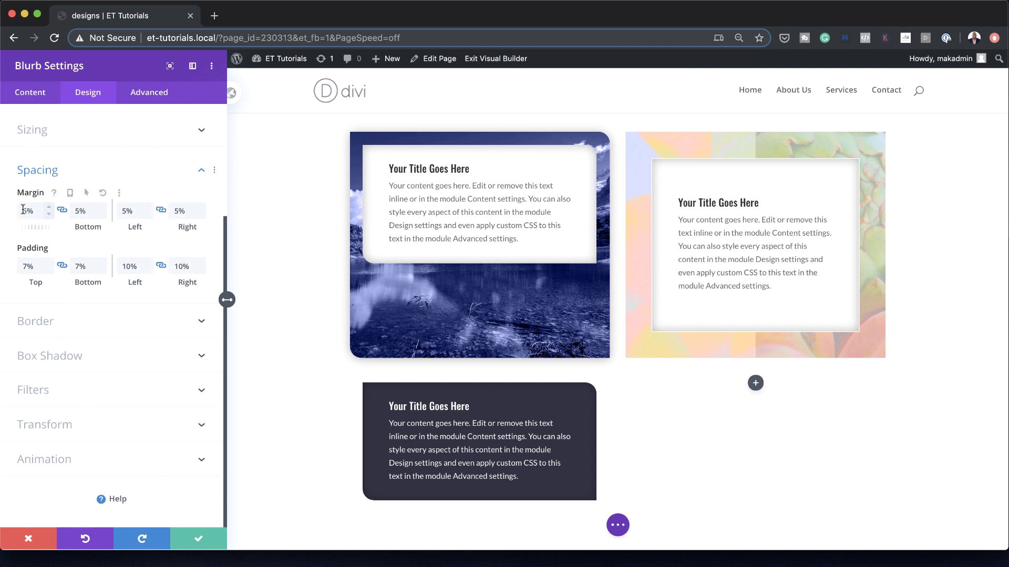
drag(26, 211, 8, 217)
text(10)
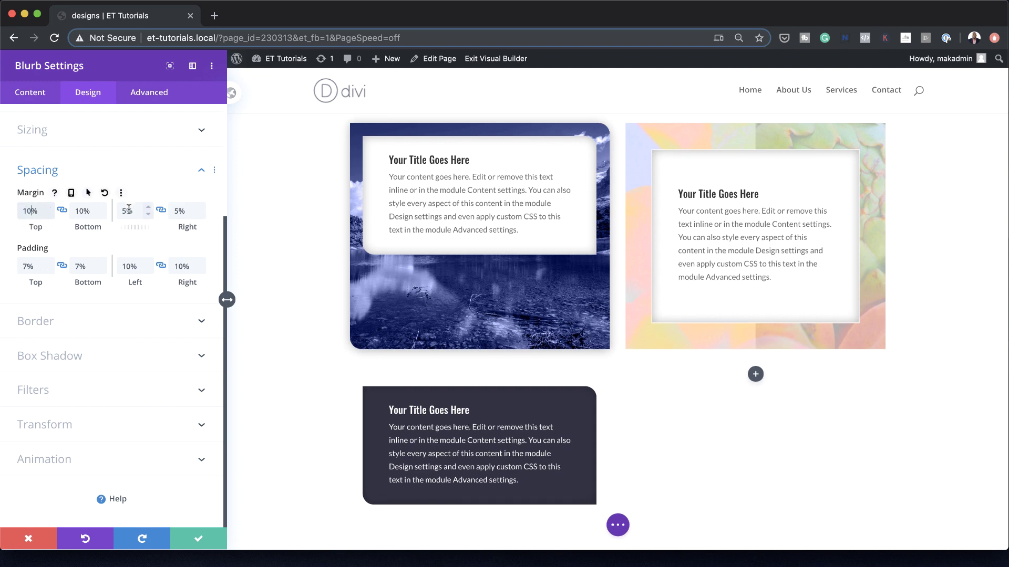
drag(126, 209, 115, 216)
text(10)
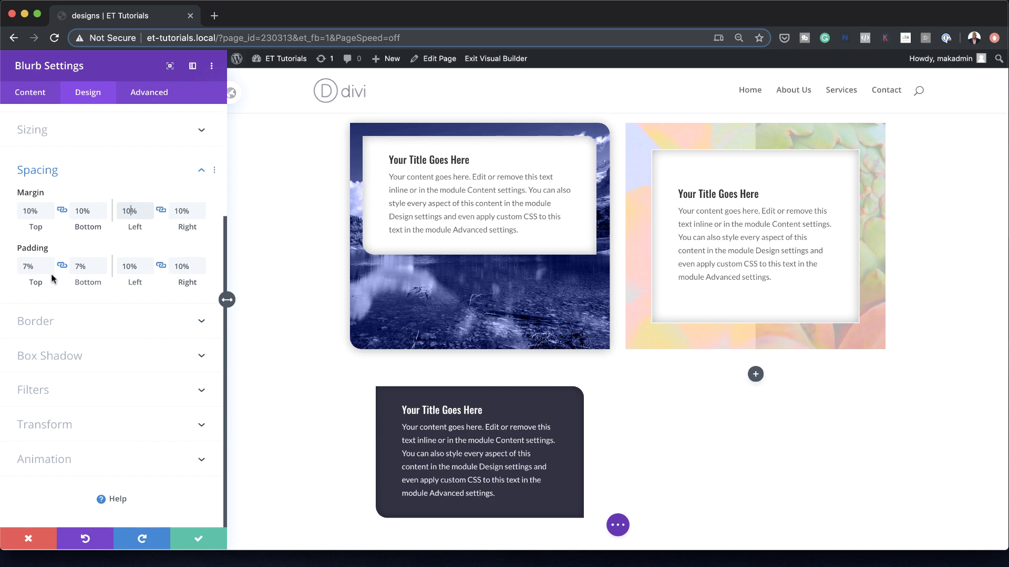
drag(30, 266, 9, 269)
text(10)
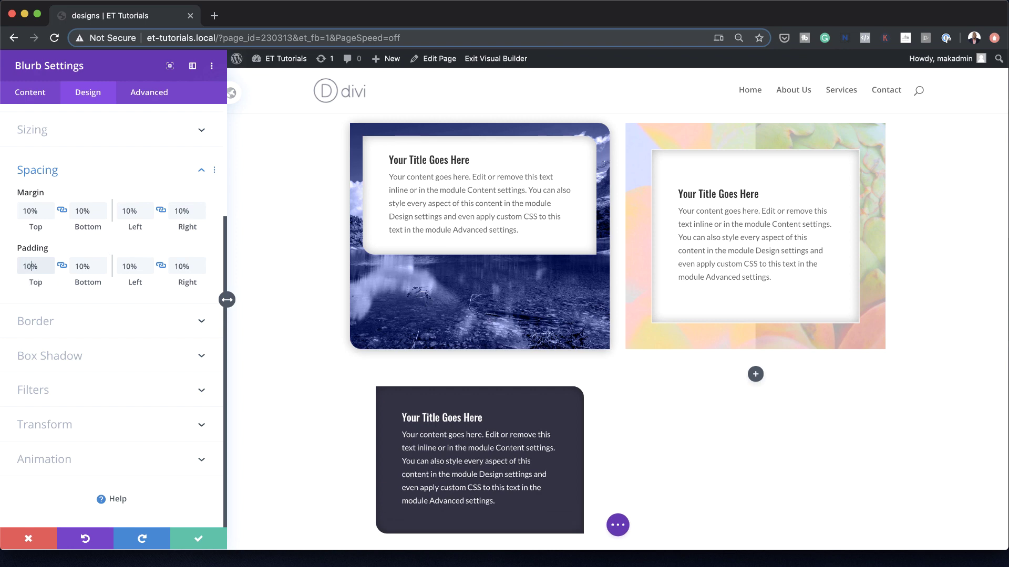
key(Tab)
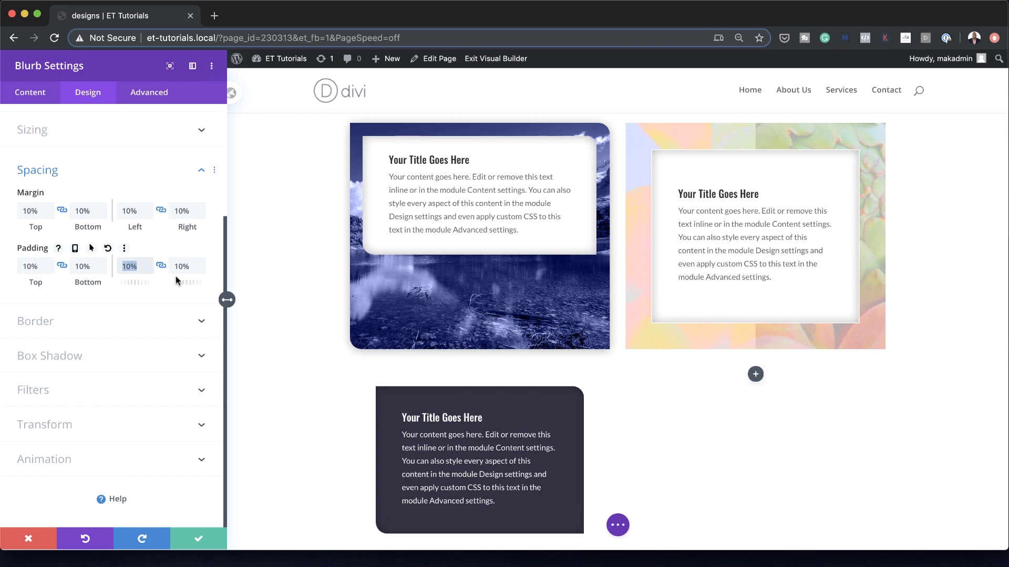
Step: Link the dark blurb's corner radii and round all four corners to 20px
click(92, 328)
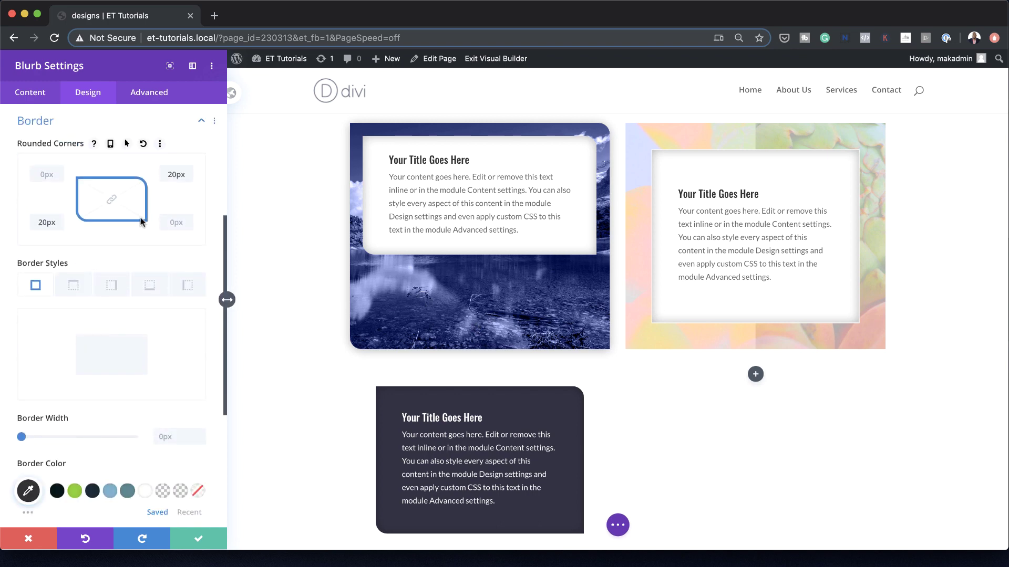
click(113, 204)
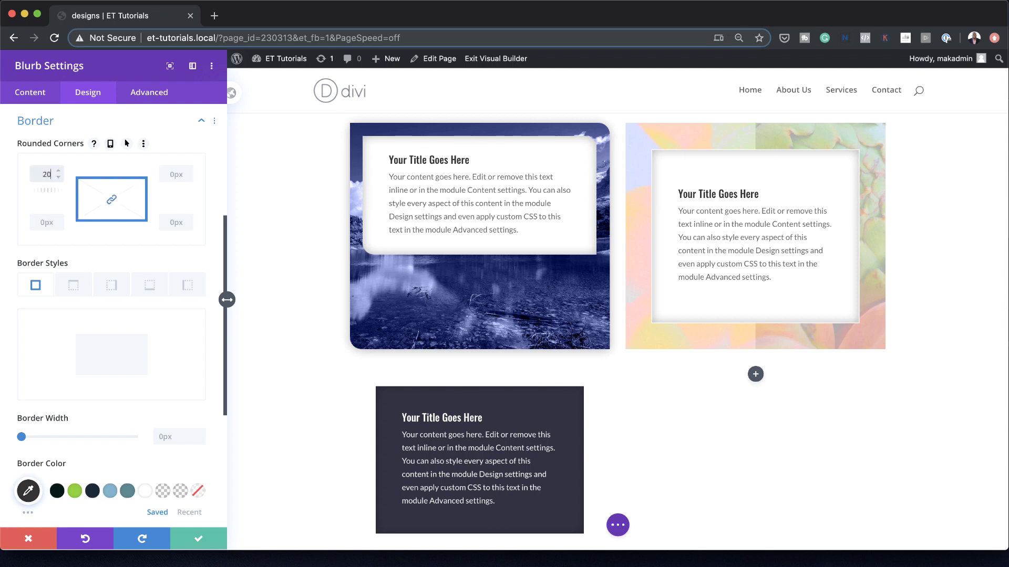
text(20)
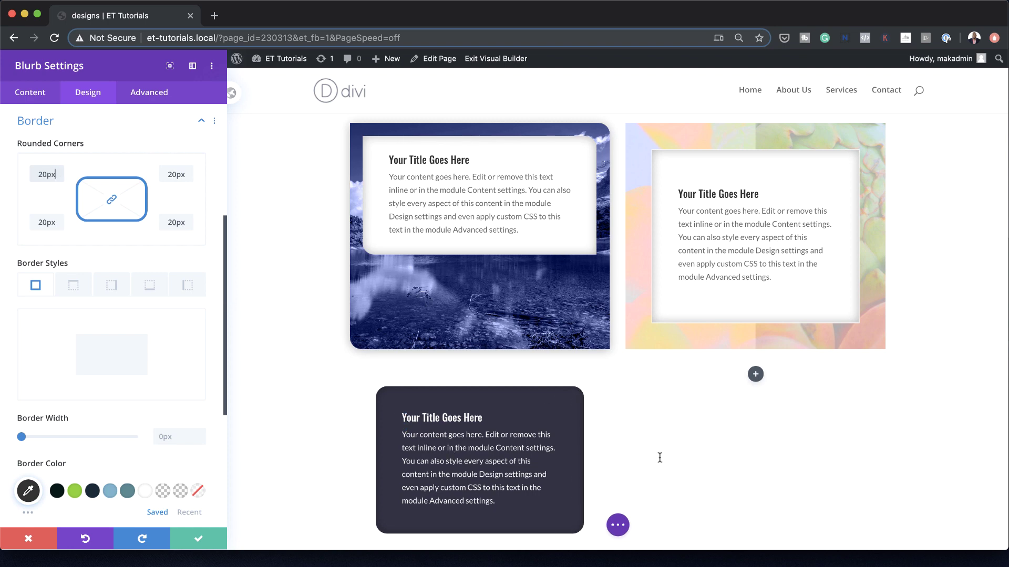
Step: Shorten the dark blurb's body text so it ends after "in the module Content settings." and save the blurb settings
click(29, 94)
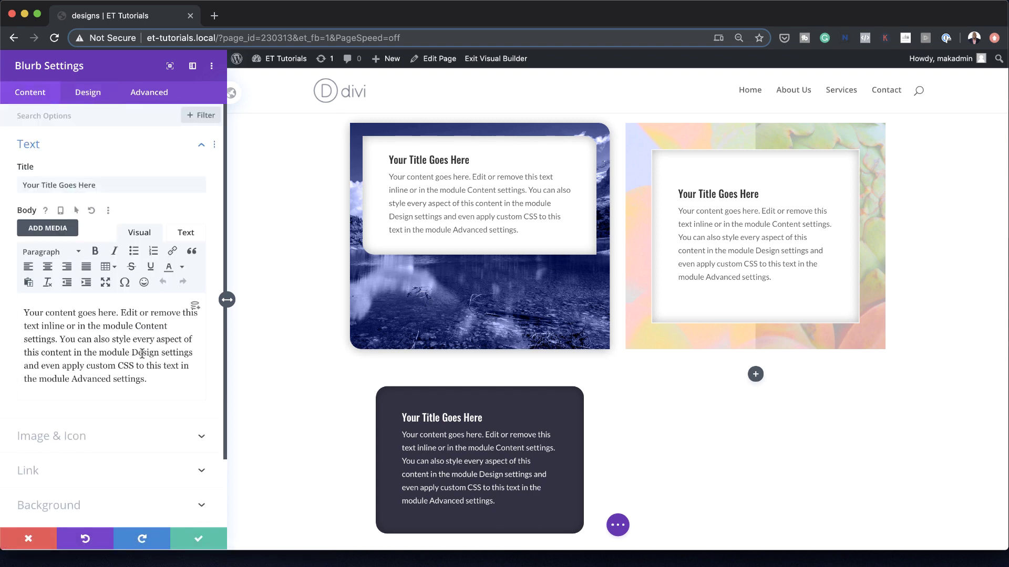
drag(130, 353, 176, 395)
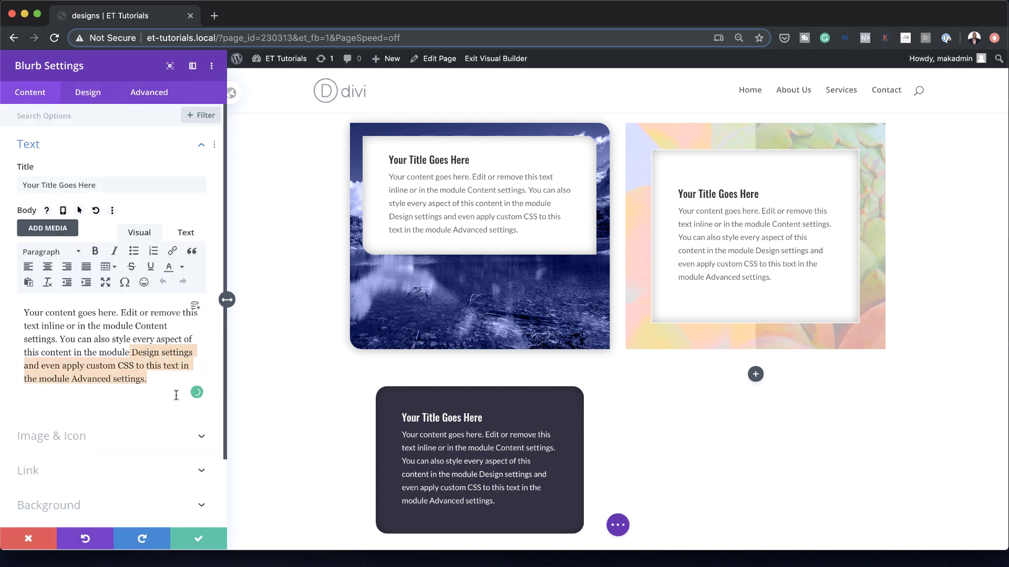
key(BackSpace)
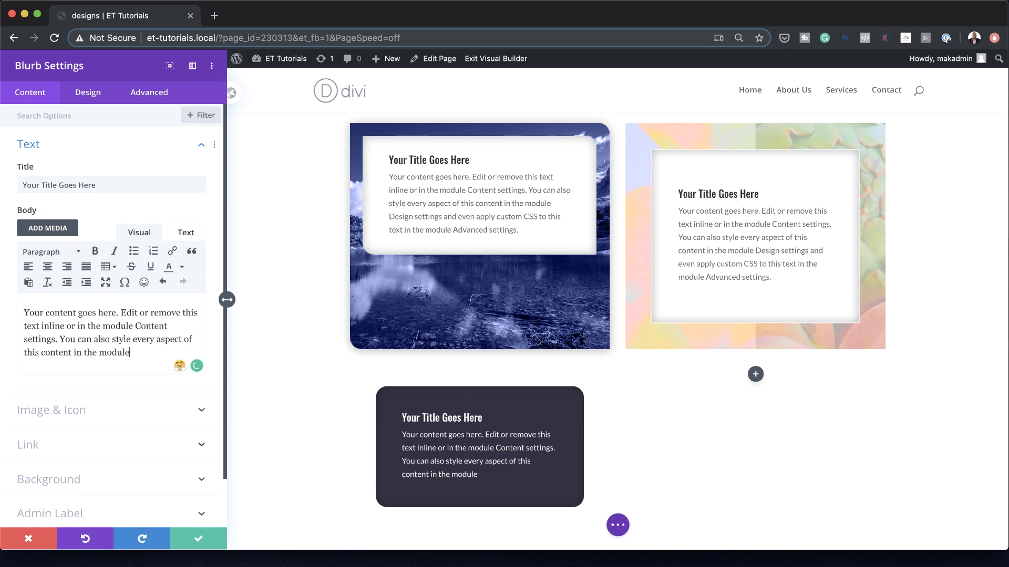
drag(60, 339, 142, 366)
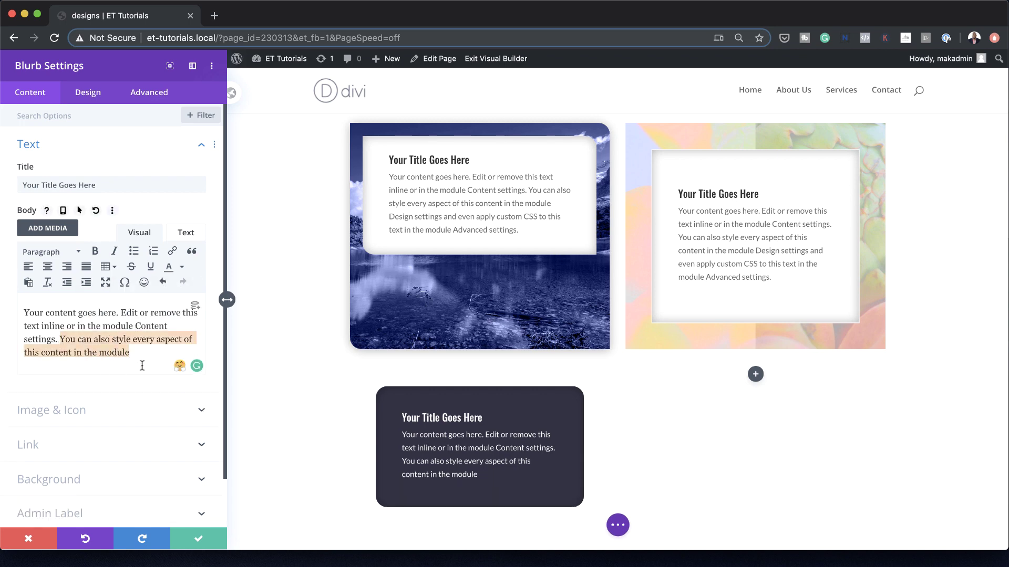
key(BackSpace)
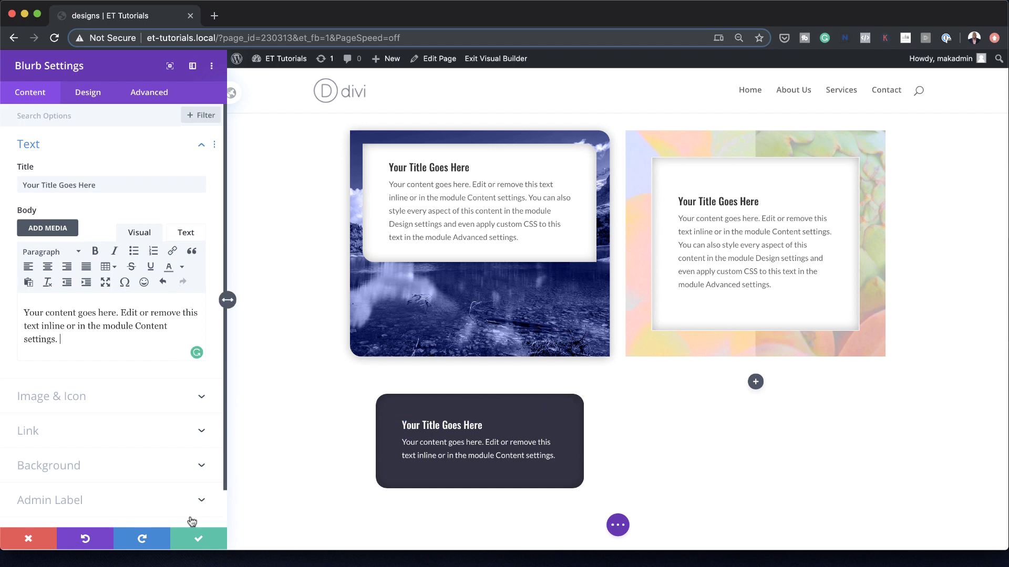
click(201, 540)
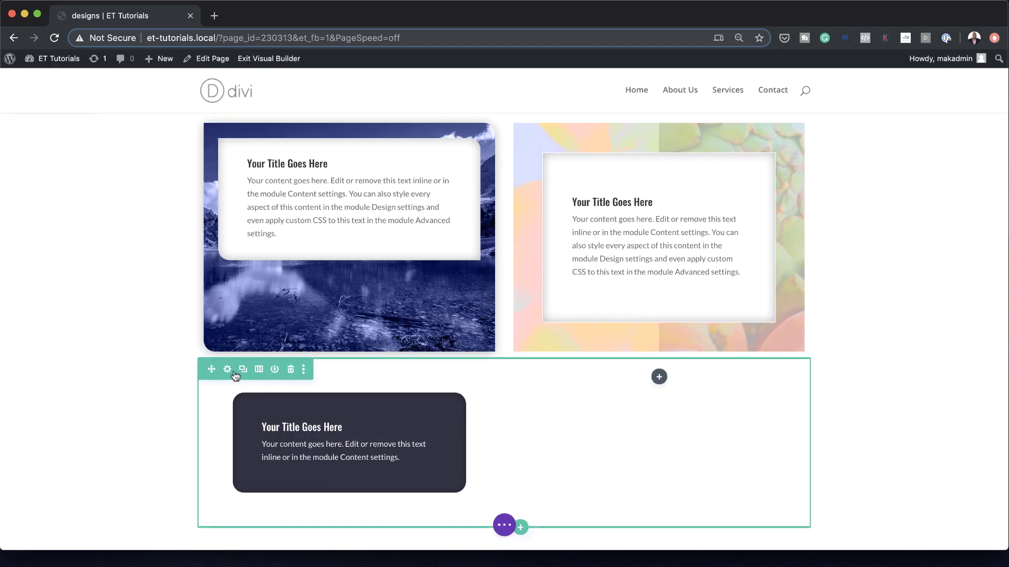
Step: Give the second row's first column the background image juice-bar-89-w2200.jpg from the media library
click(228, 370)
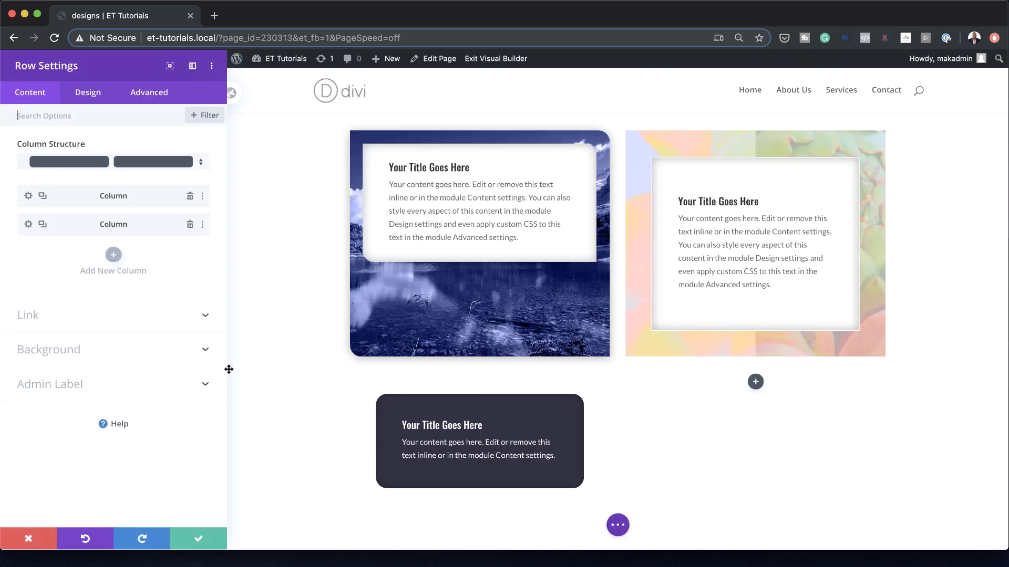
click(28, 197)
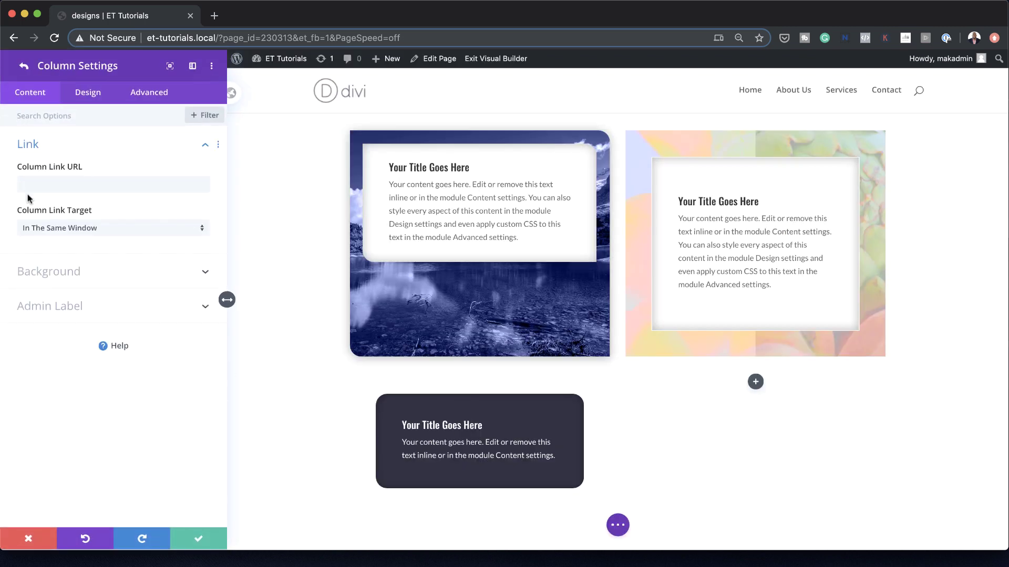
click(76, 273)
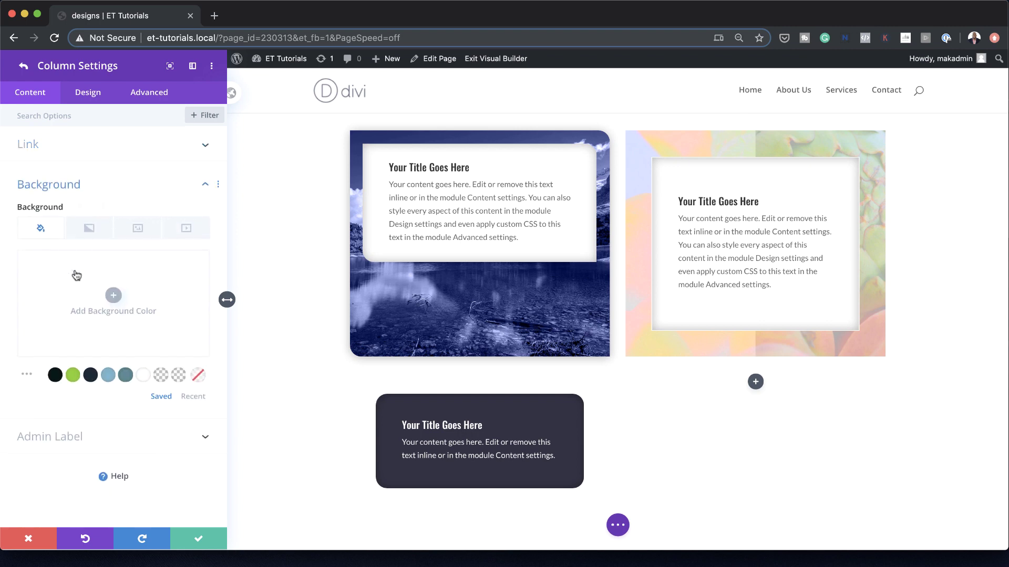
click(135, 232)
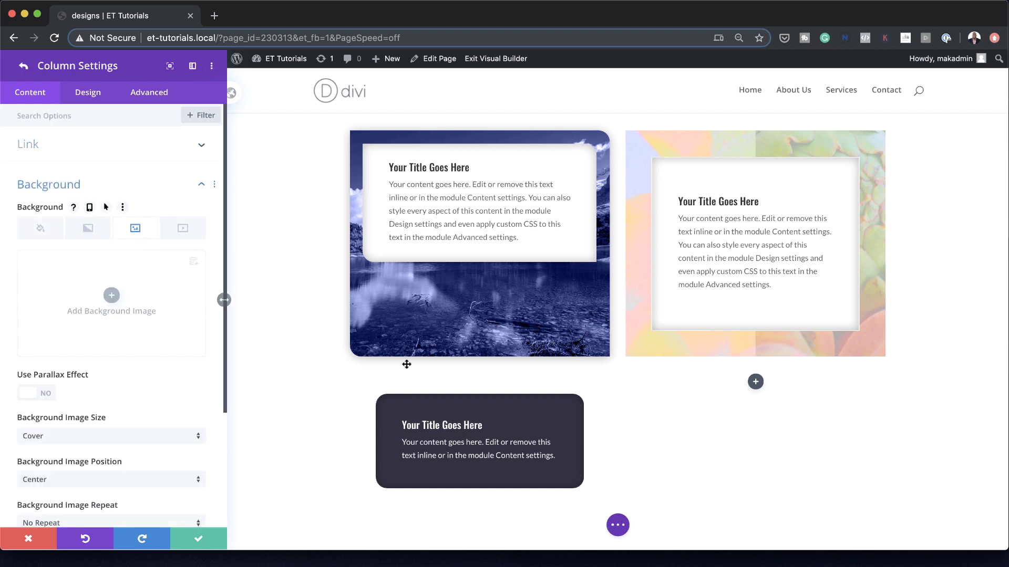
click(112, 295)
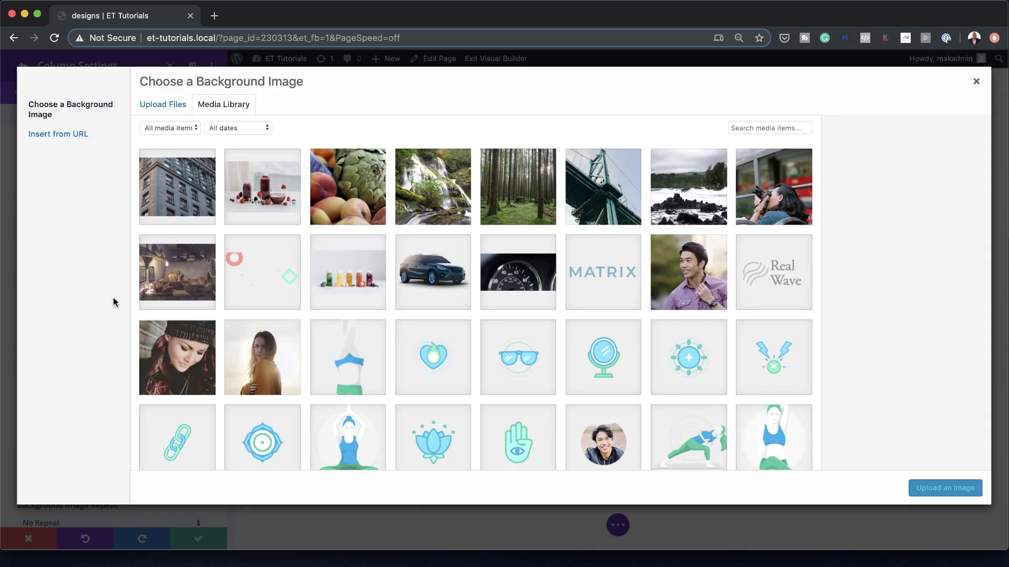
click(261, 200)
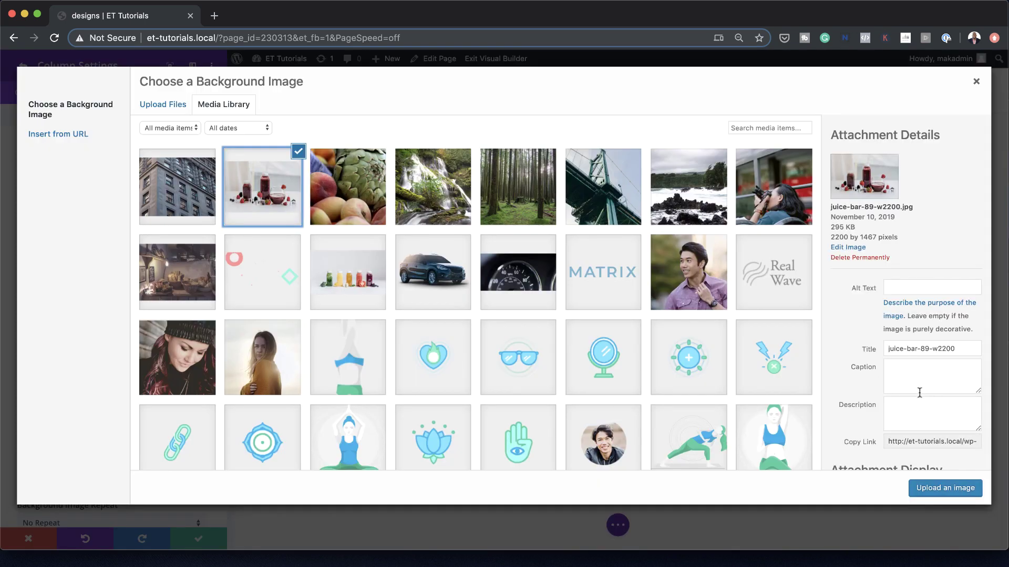
click(946, 487)
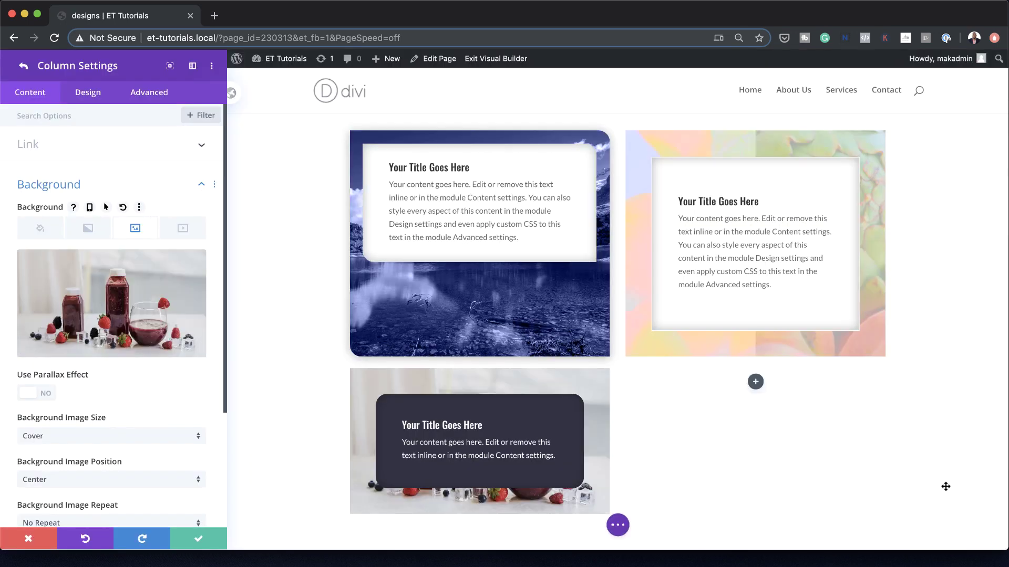
Step: Enable the parallax effect on the first column's juice bar background image
click(46, 395)
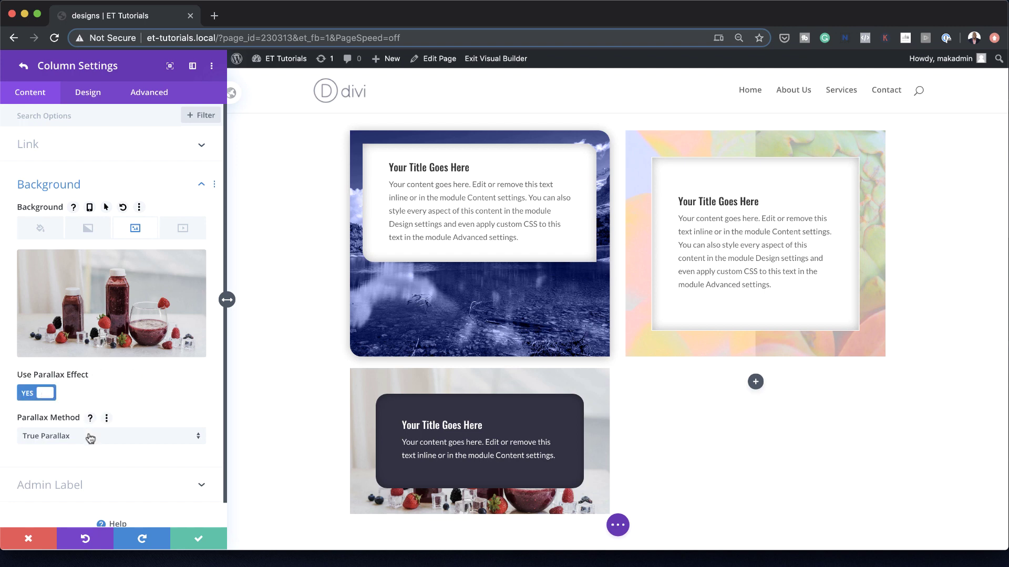
scroll(142, 430, down, 1)
scroll(141, 429, up, 1)
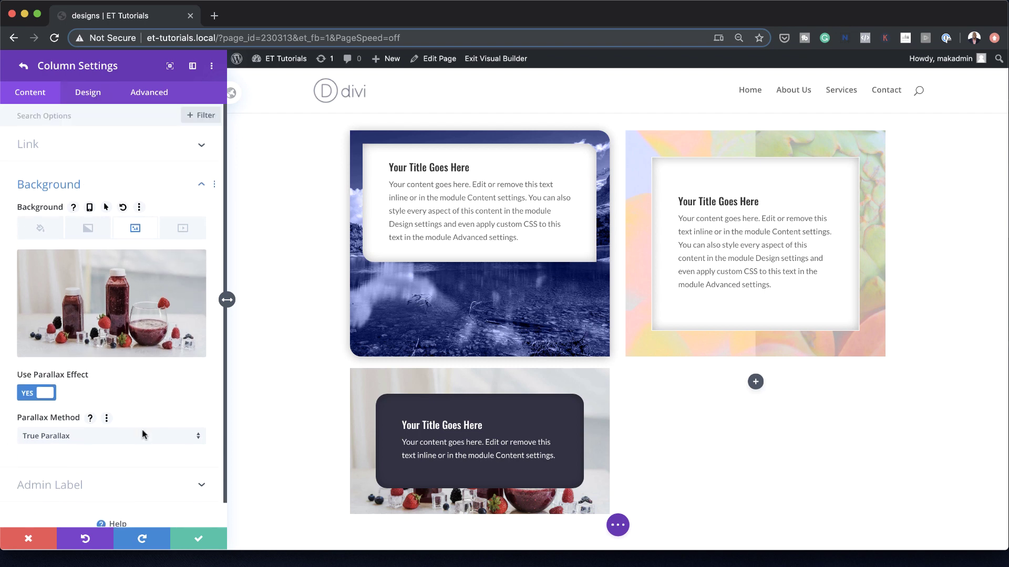
Step: Round the juice bar column's corners to 20px, add the first soft box shadow preset, and save the column and row settings
click(88, 94)
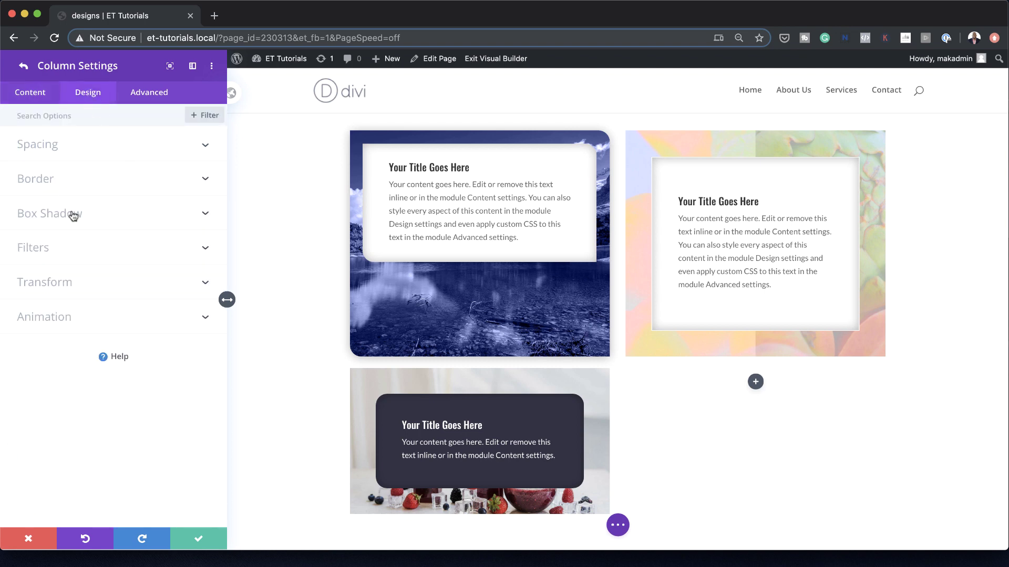
click(72, 181)
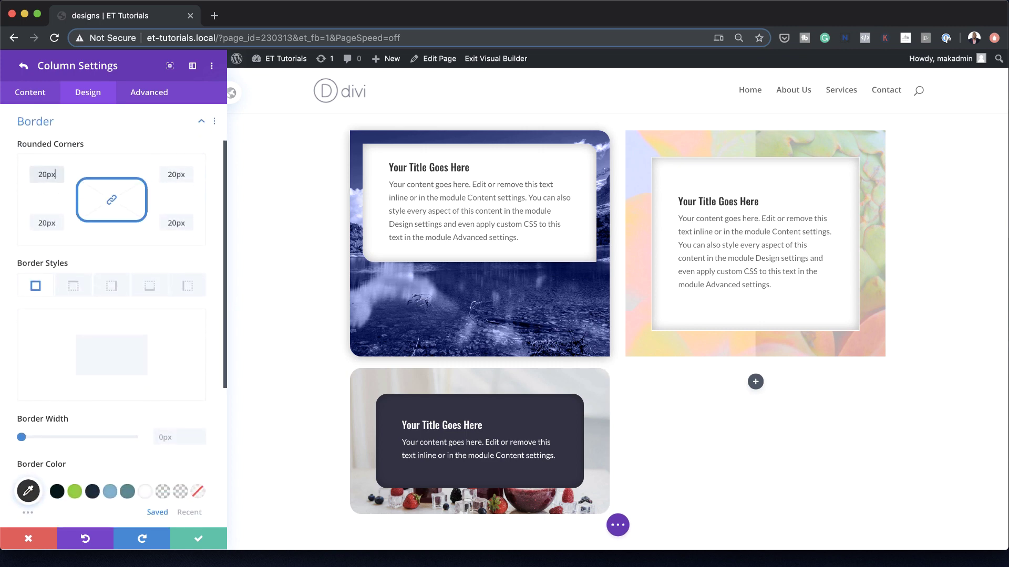
scroll(155, 353, down, 5)
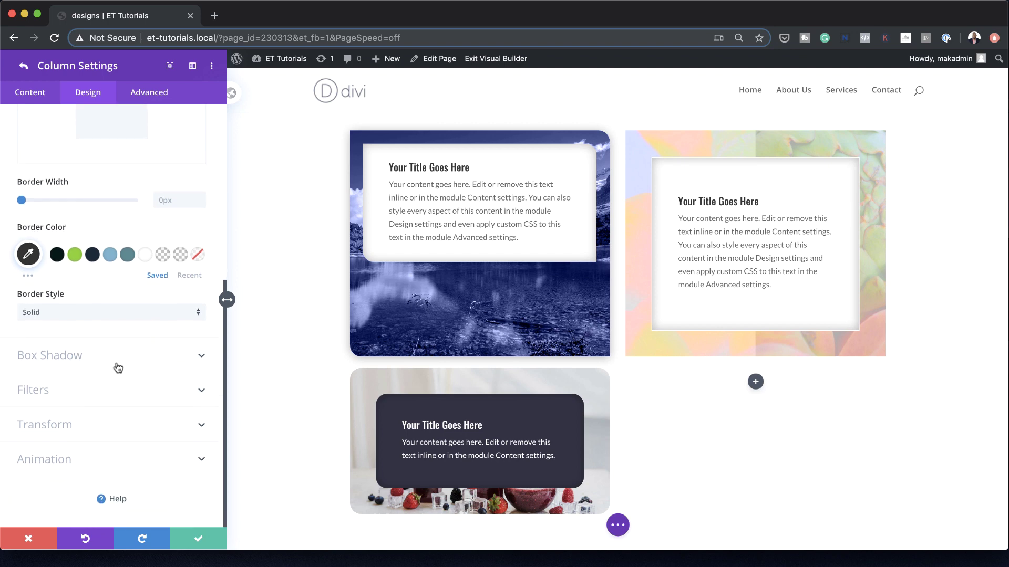
click(87, 357)
click(93, 277)
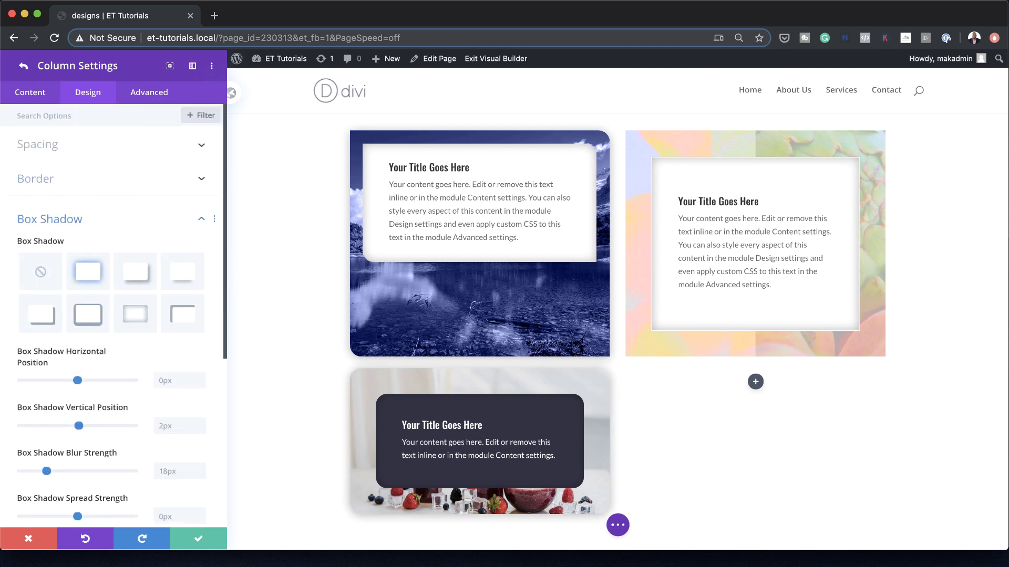
click(199, 542)
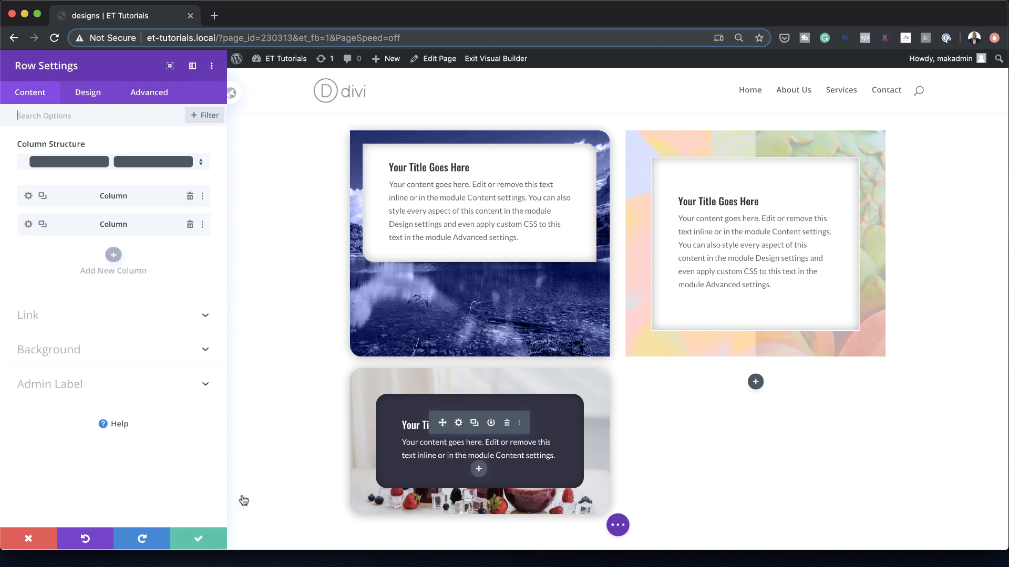
click(198, 541)
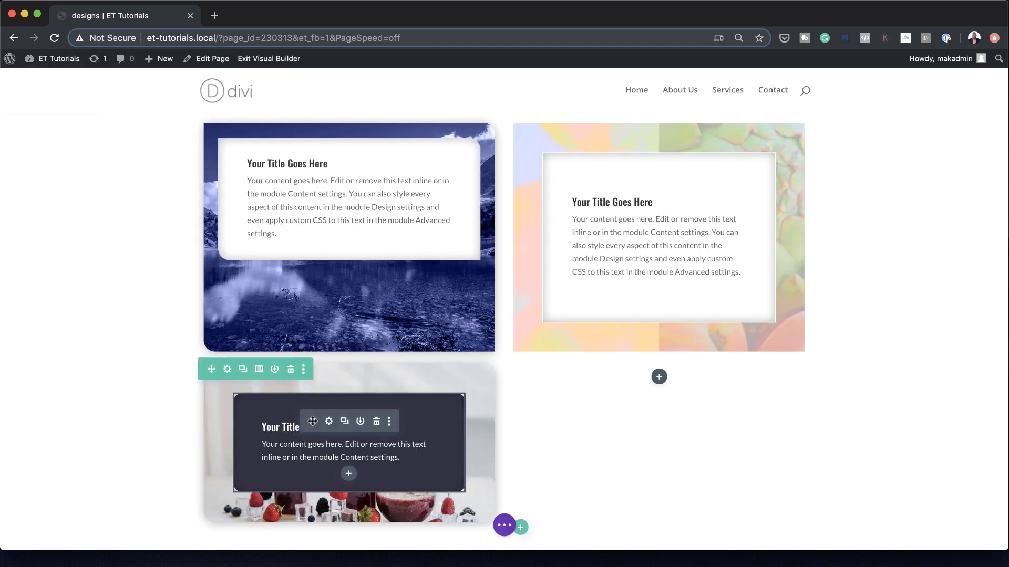
Step: Switch the dark blurb's box shadow to the first soft outer preset with 0px blur strength and 200px spread strength
click(329, 422)
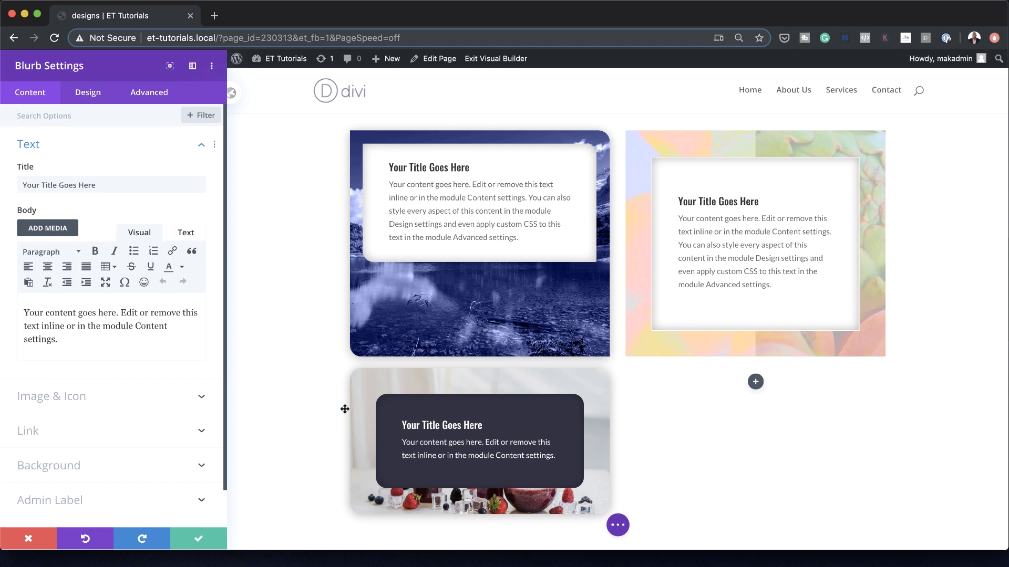
click(90, 93)
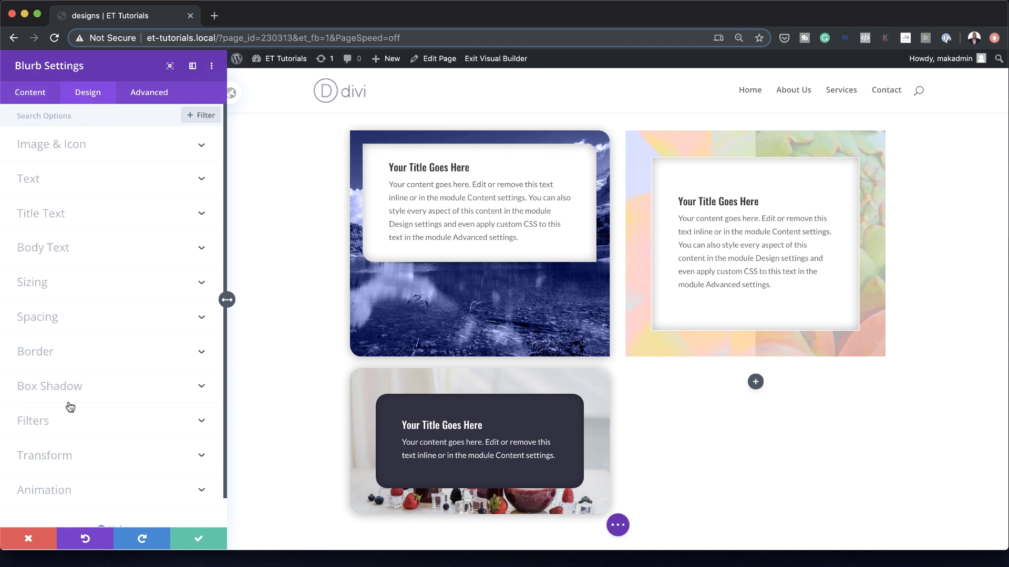
click(93, 386)
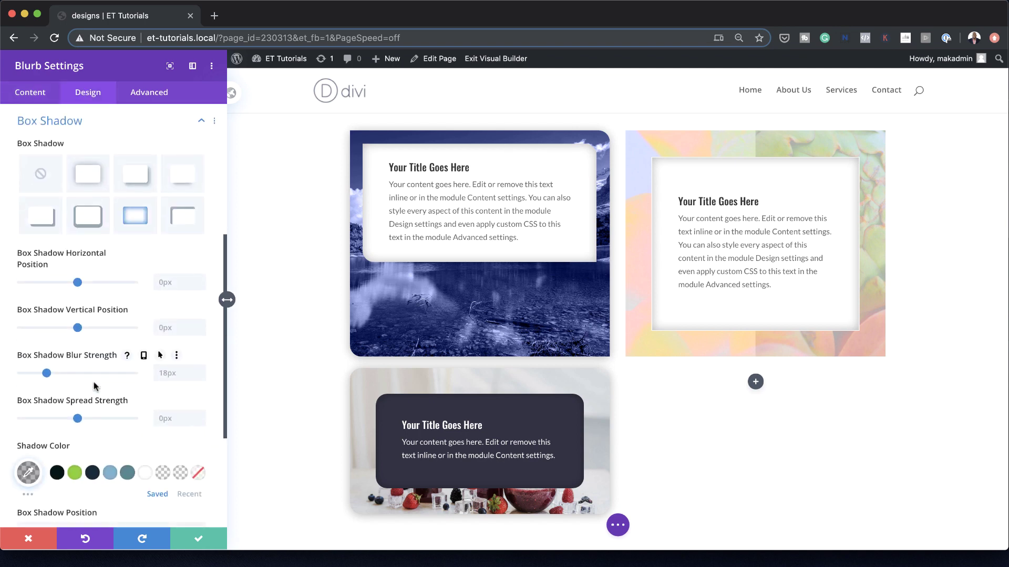
click(90, 179)
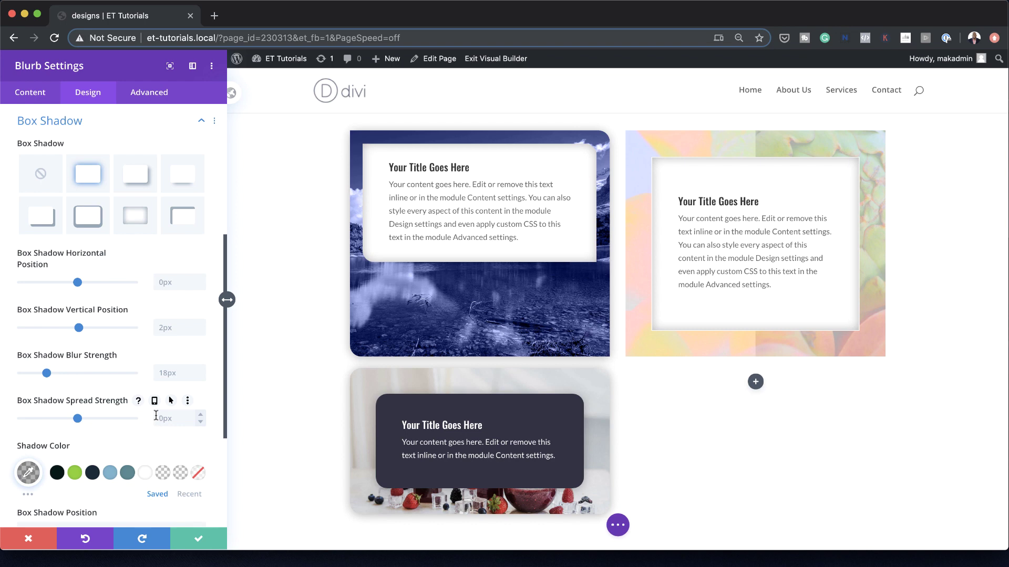
click(179, 373)
text(0)
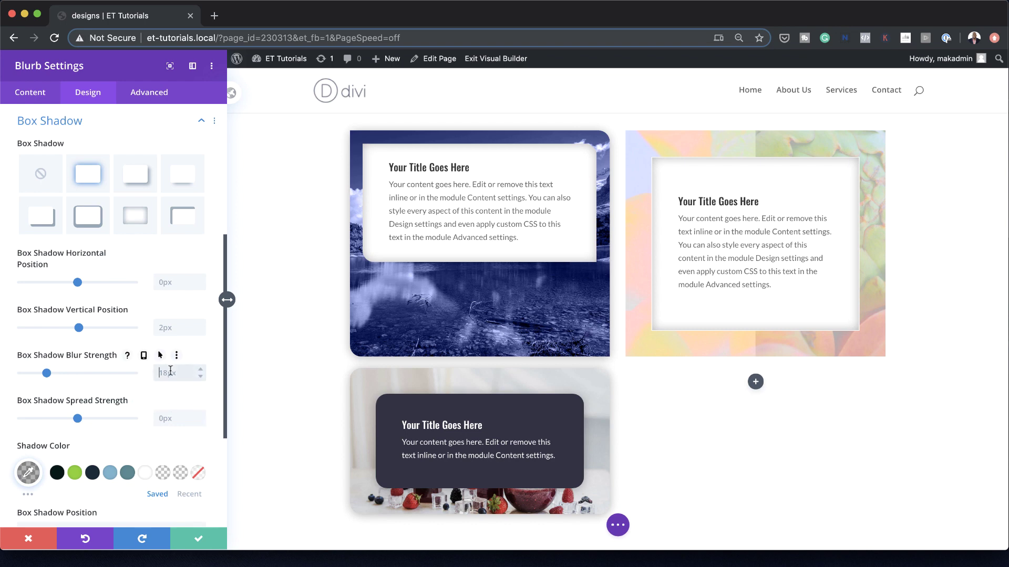
key(Tab)
text(200)
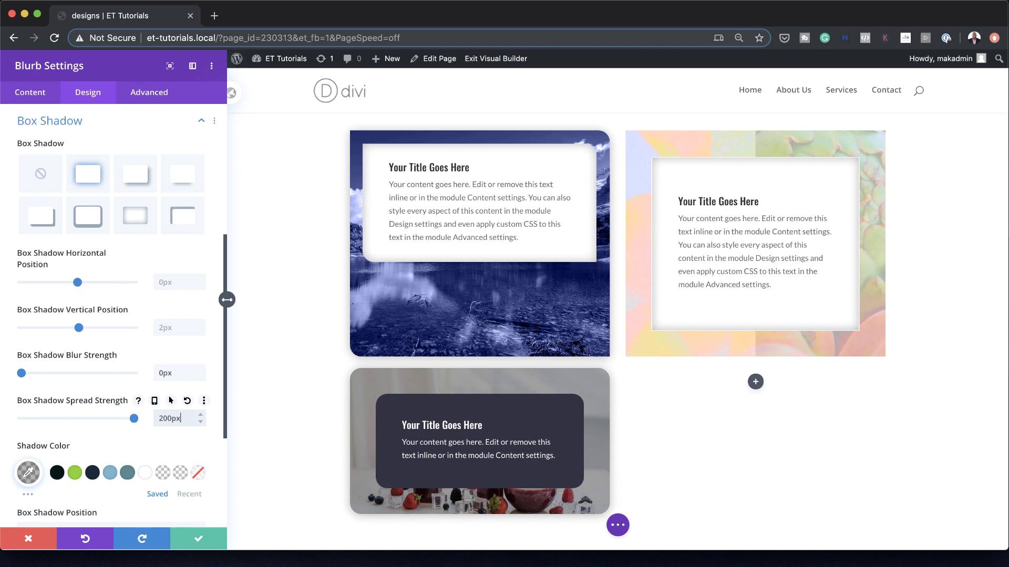
Step: Make the dark blurb's shadow color semi-transparent white, rgba(255,255,255,0.75), and save the blurb settings
click(145, 473)
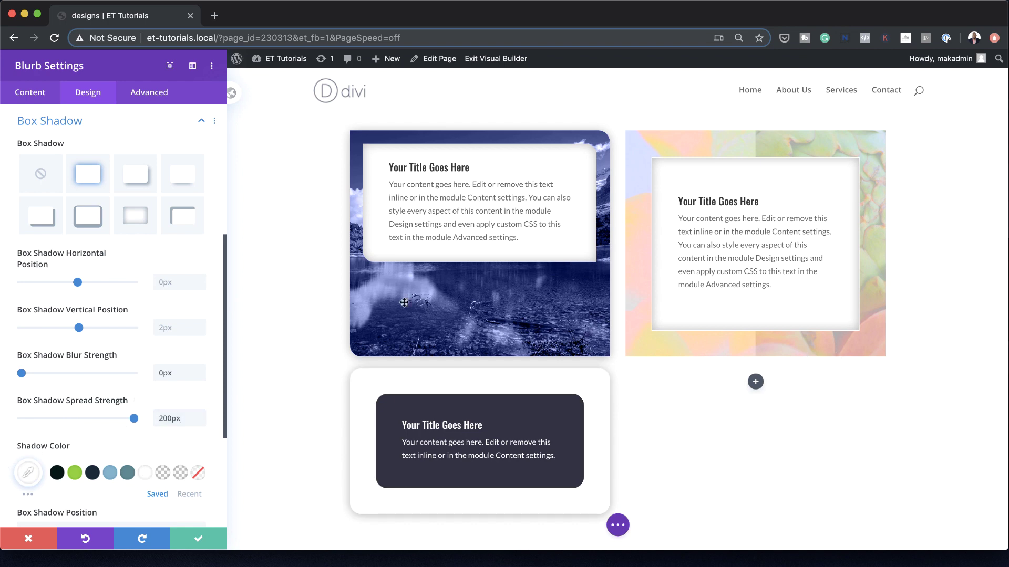
click(28, 473)
scroll(156, 452, down, 1)
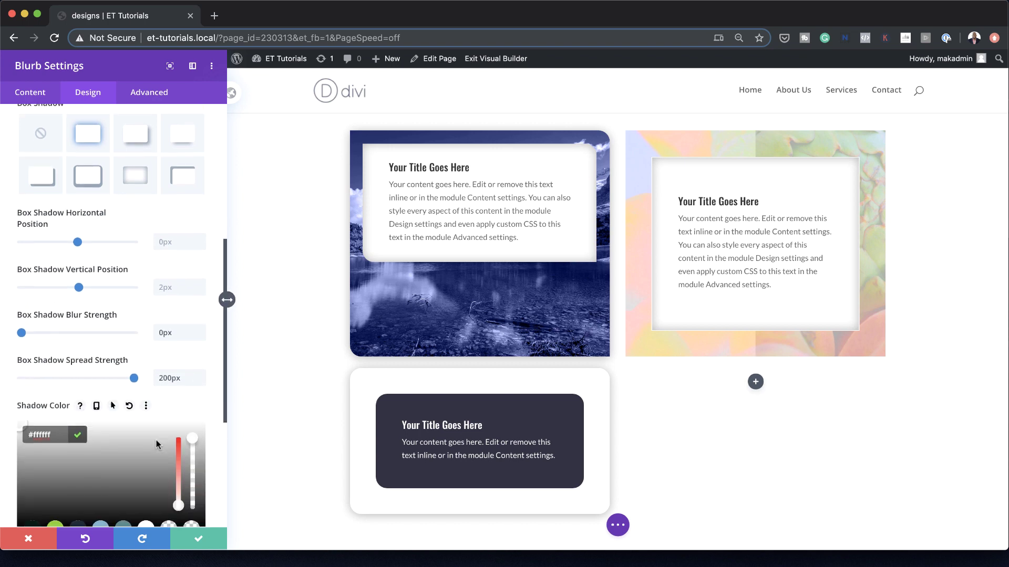
scroll(156, 440, down, 2)
drag(193, 368, 199, 397)
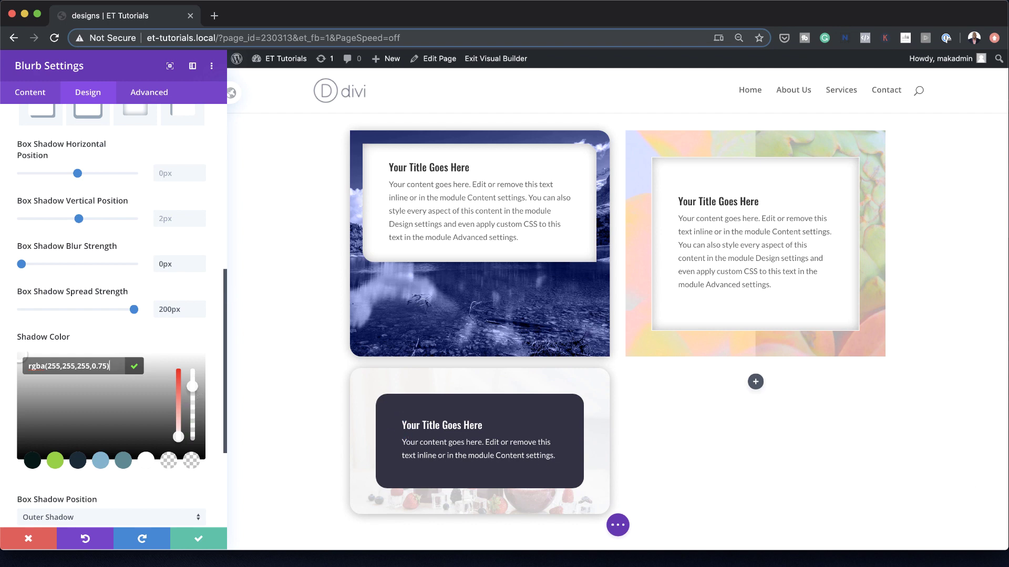
click(293, 378)
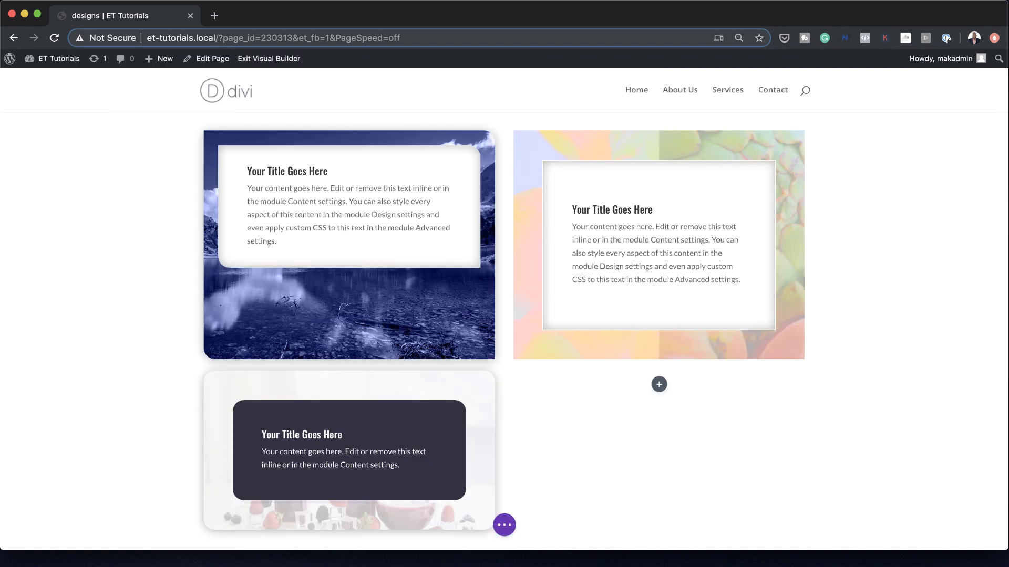
Step: Duplicate the white blurb in the first row's second column and move the copy into the second row's empty column
mouse_move(658, 193)
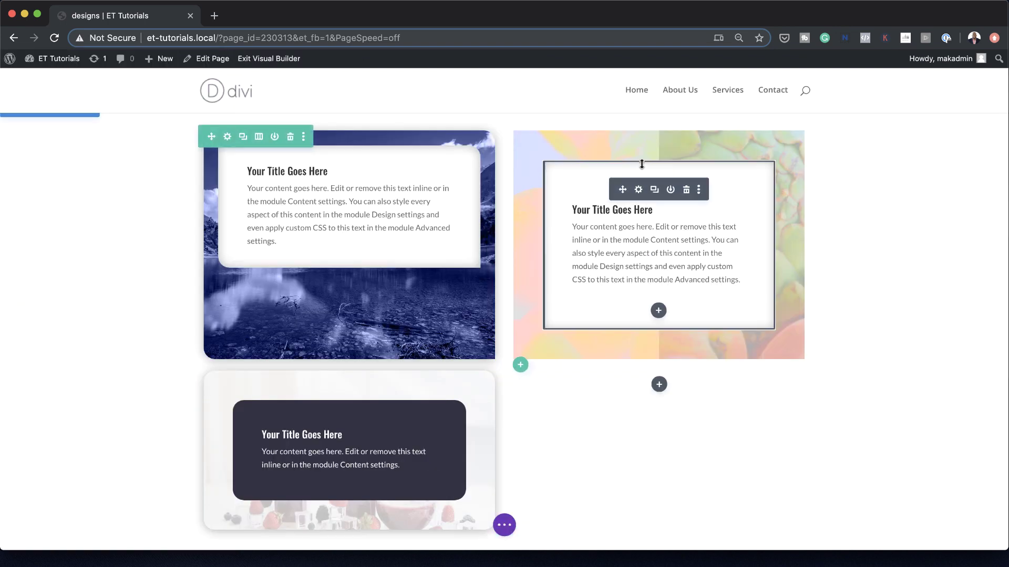
click(655, 190)
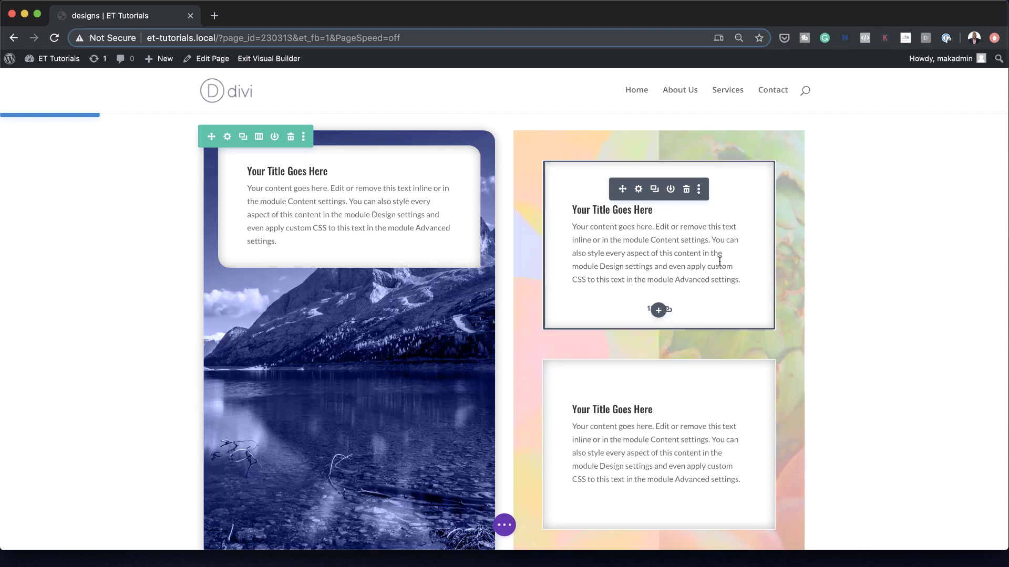
scroll(777, 314, down, 1)
scroll(786, 316, down, 5)
mouse_move(632, 231)
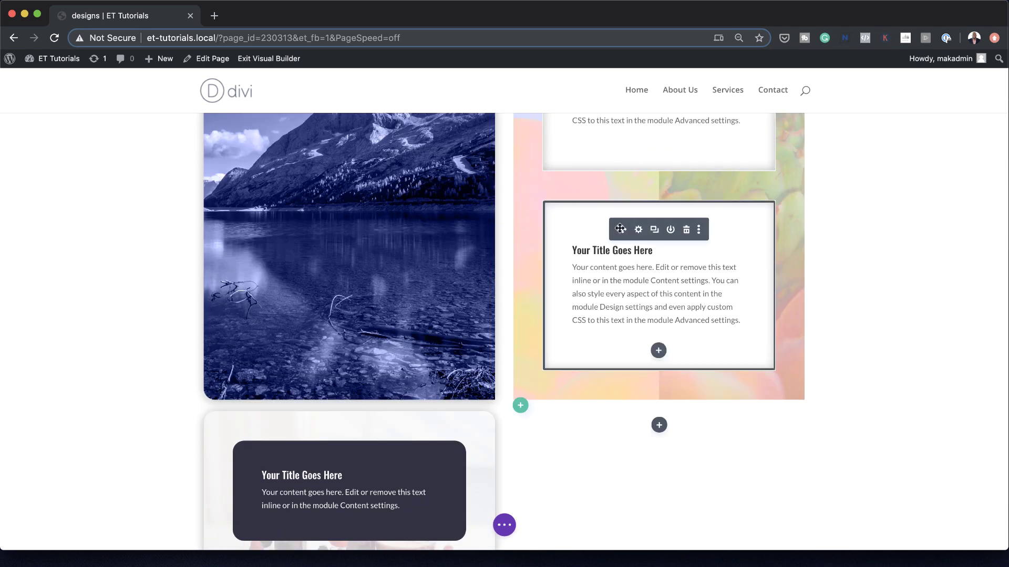
drag(623, 230, 651, 372)
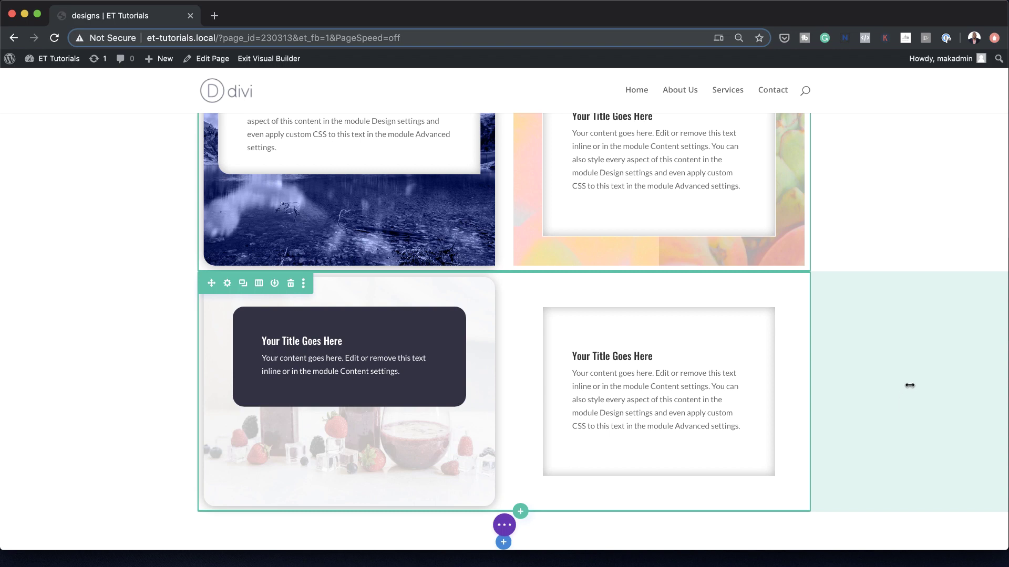
Step: Reset the border styles of the copied blurb in the second row and remove its box shadow
mouse_move(718, 344)
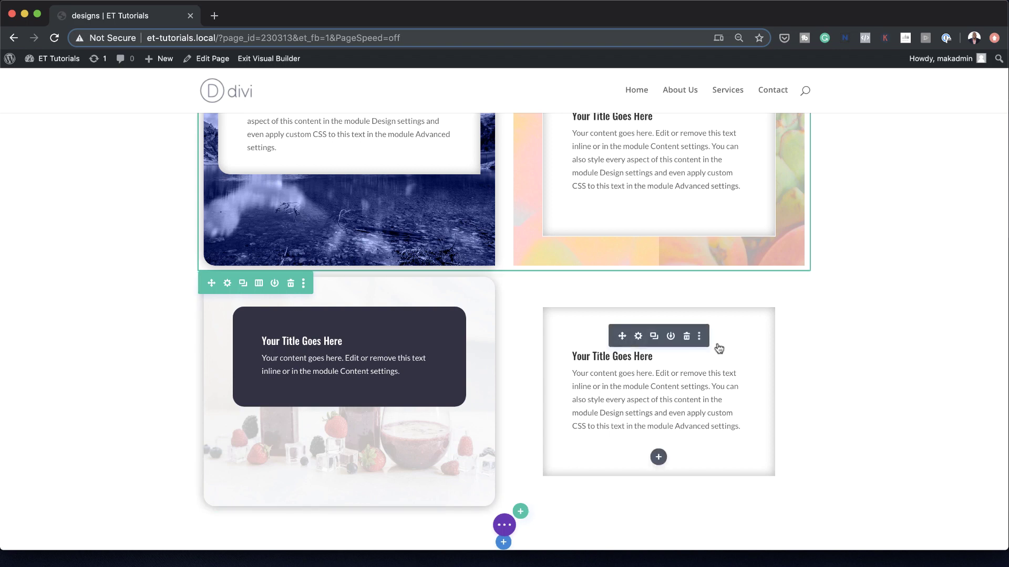
click(639, 336)
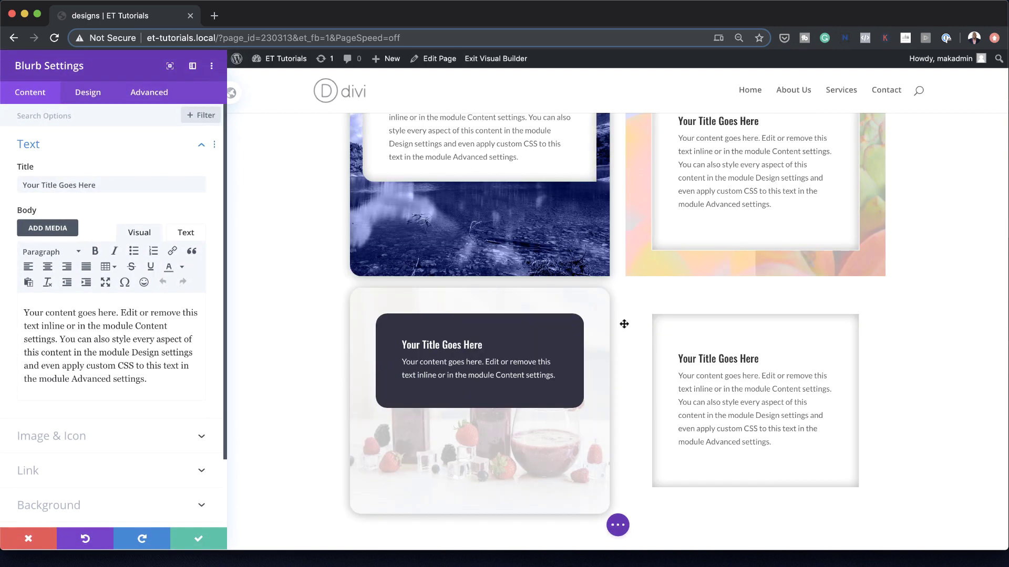
click(89, 93)
click(64, 353)
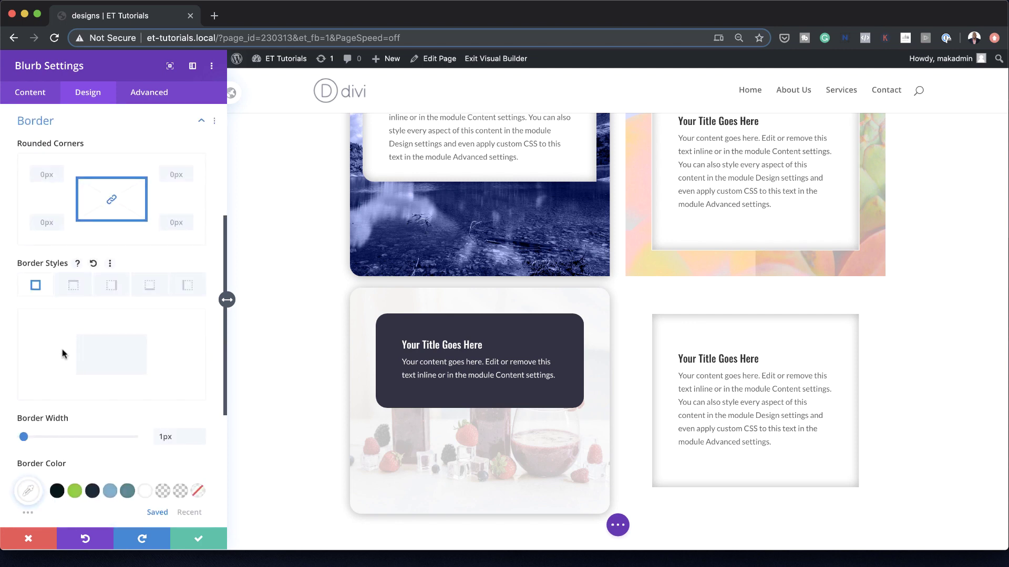
click(214, 121)
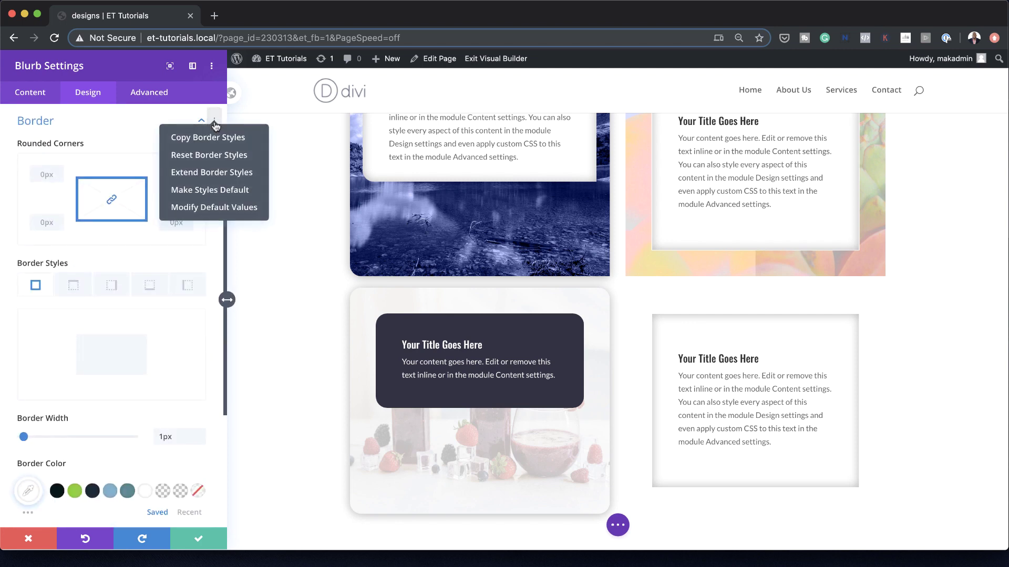
click(231, 155)
scroll(82, 359, down, 5)
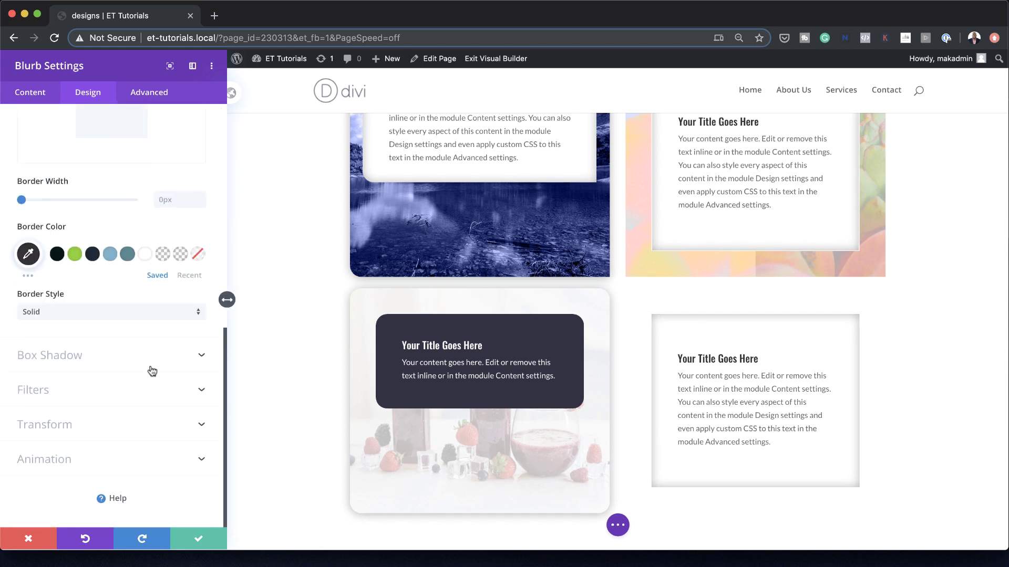
click(82, 357)
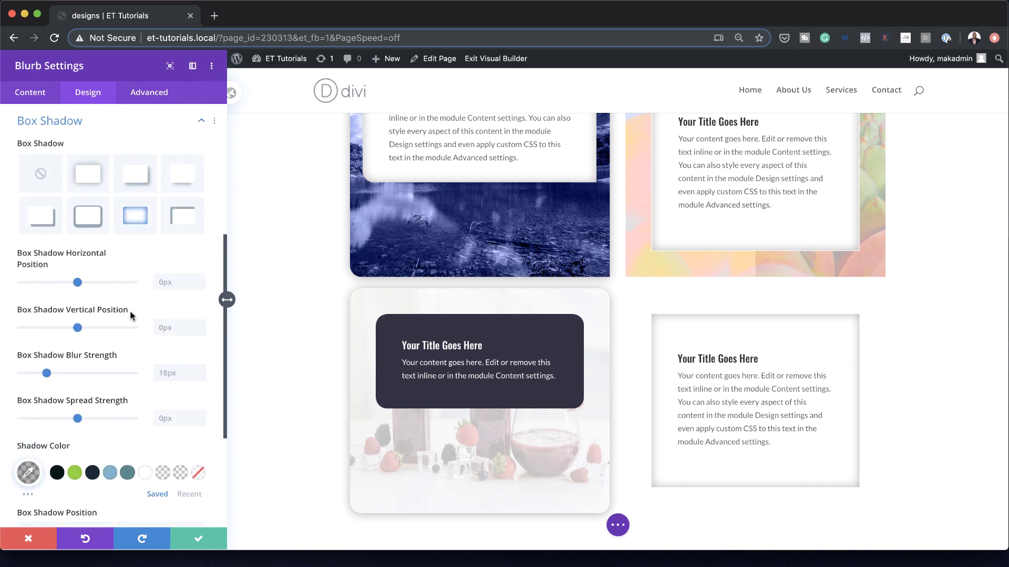
click(38, 171)
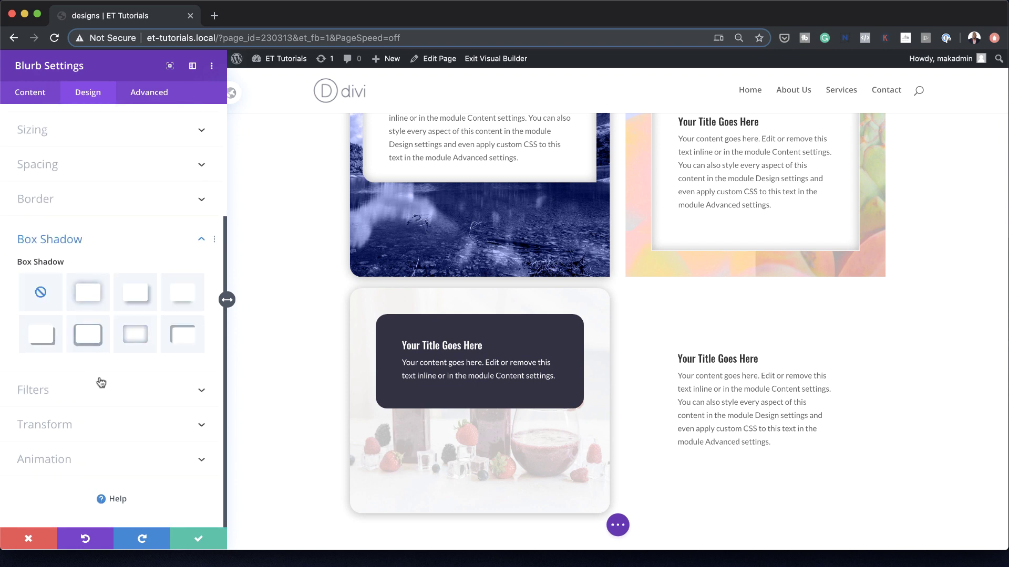
Step: Set the copied blurb's margins to 5% top and bottom and 0% left and right, and save its settings
click(95, 168)
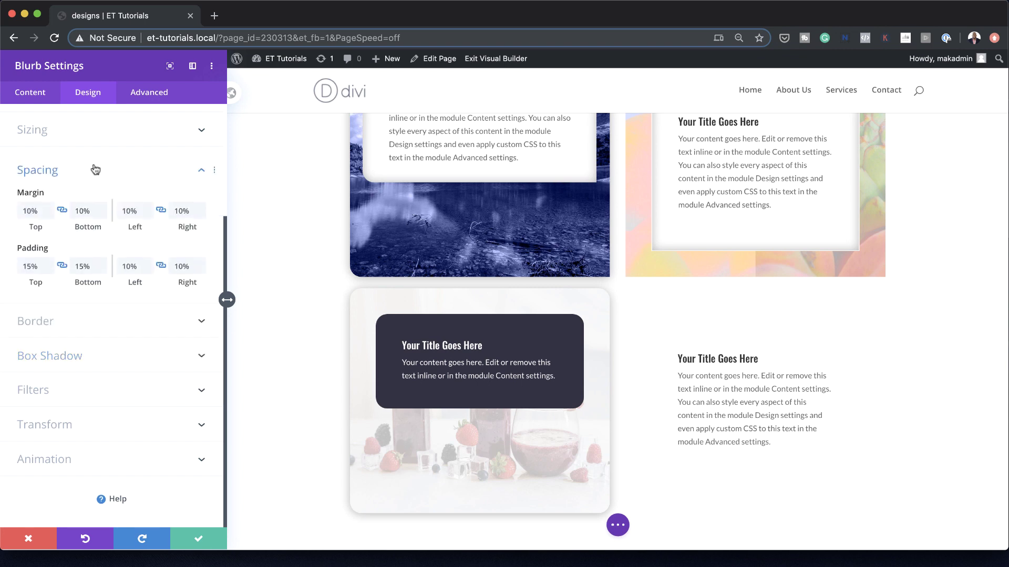
double_click(32, 208)
text(5)
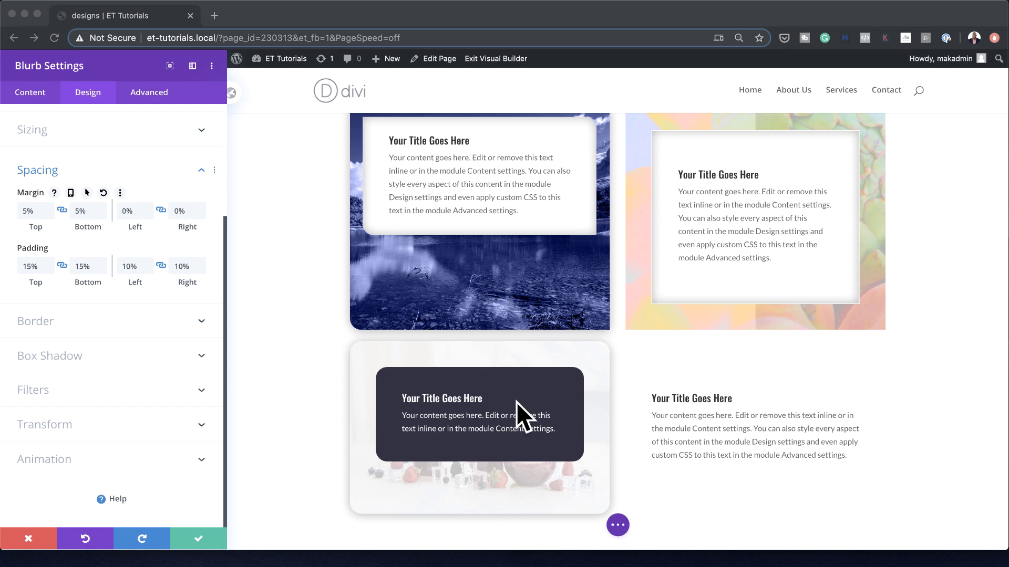
click(198, 538)
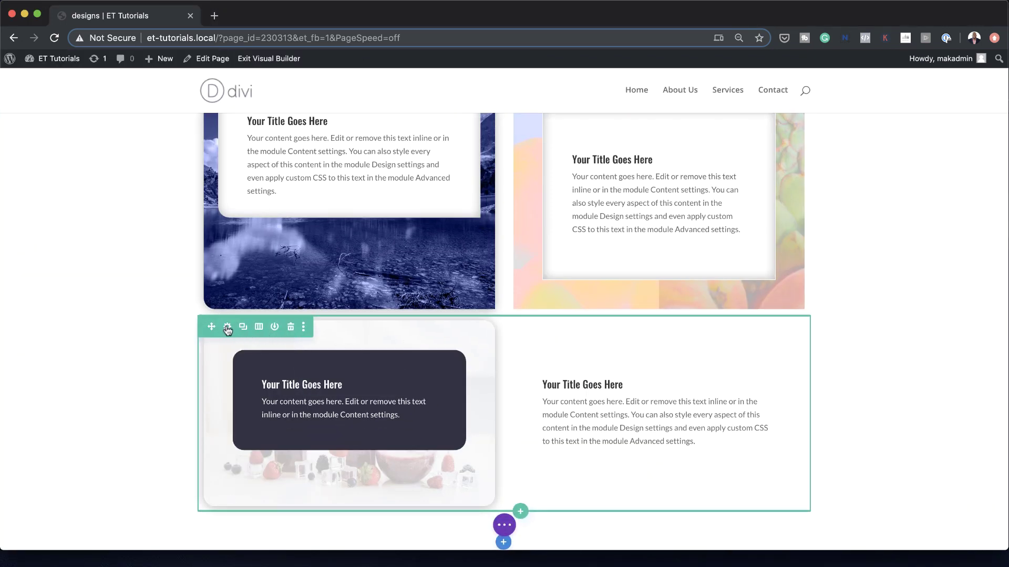
Step: Add a background gradient to the second row's second column
click(226, 327)
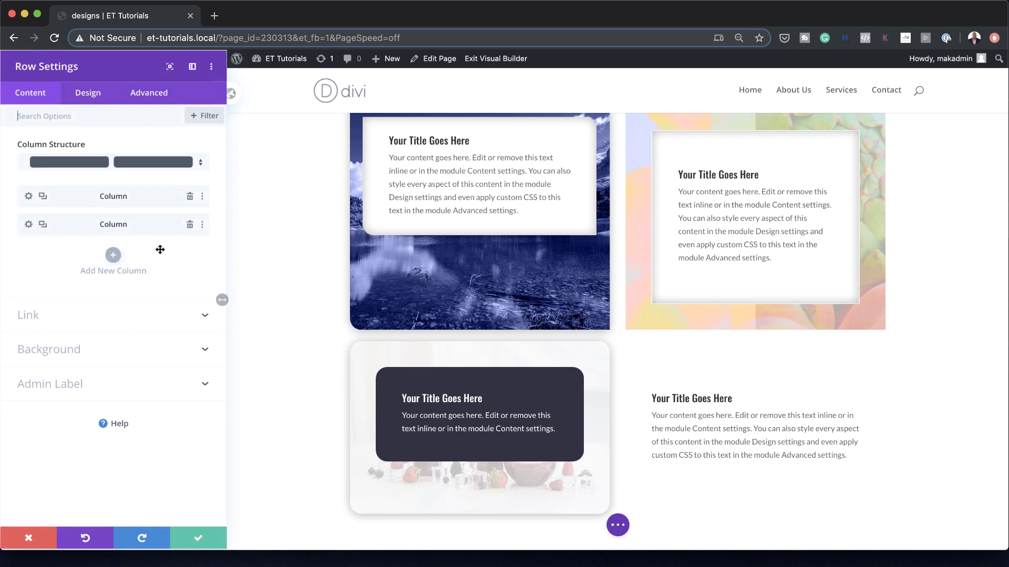
click(28, 226)
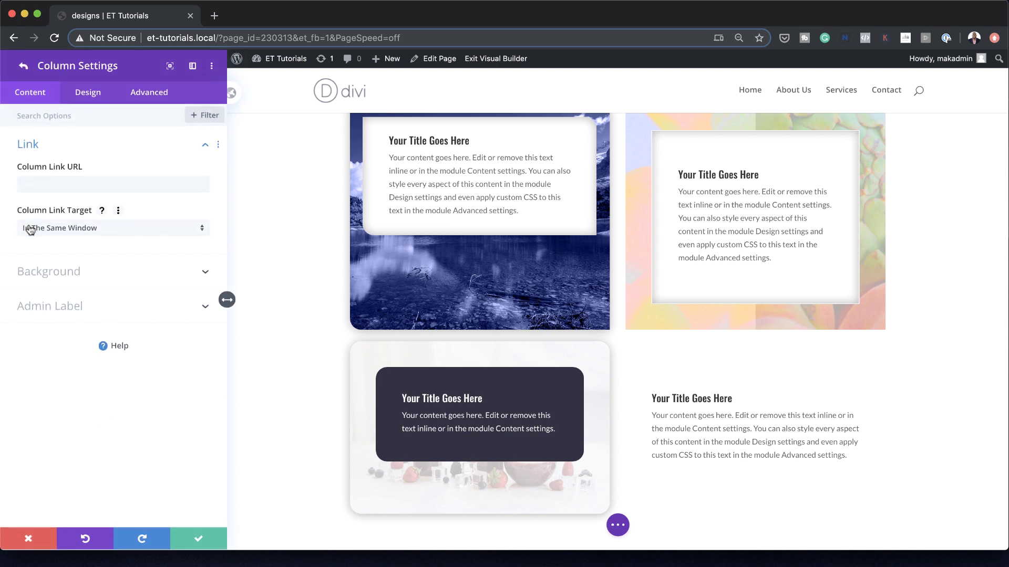
click(77, 274)
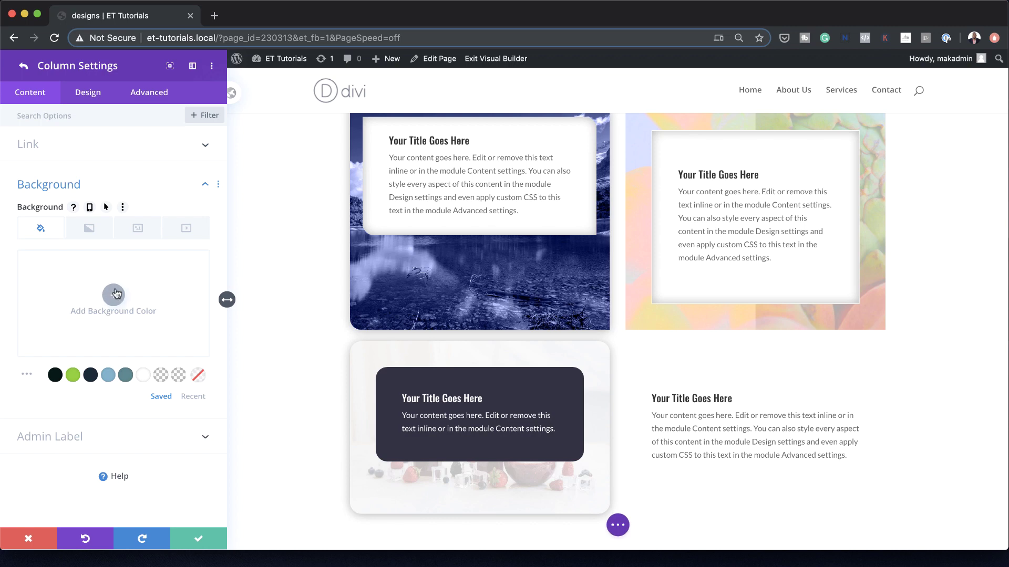
click(98, 233)
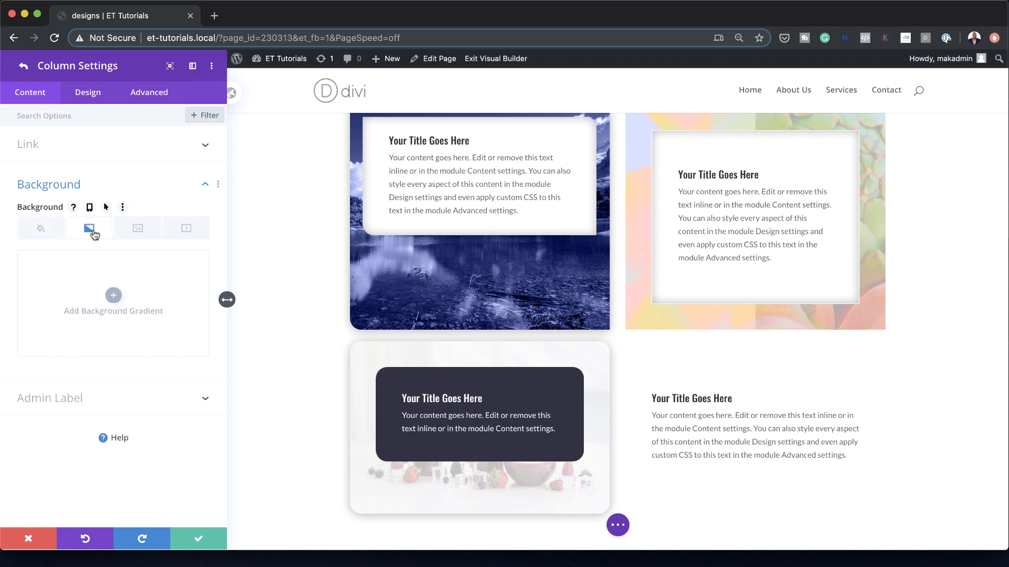
click(113, 296)
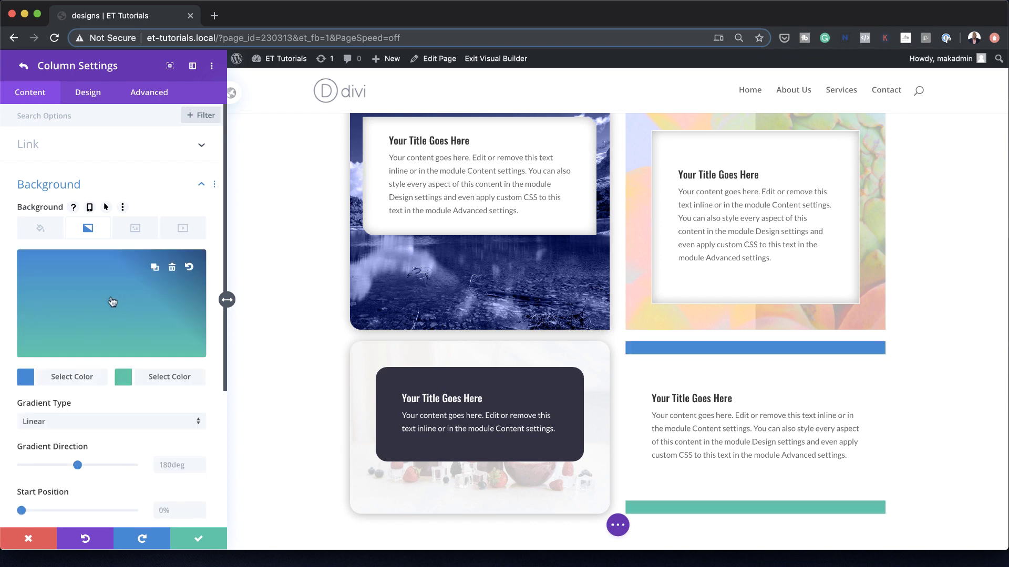
Step: Set the column gradient's first colour to #141777 and its second colour to #ffb7eb
click(31, 379)
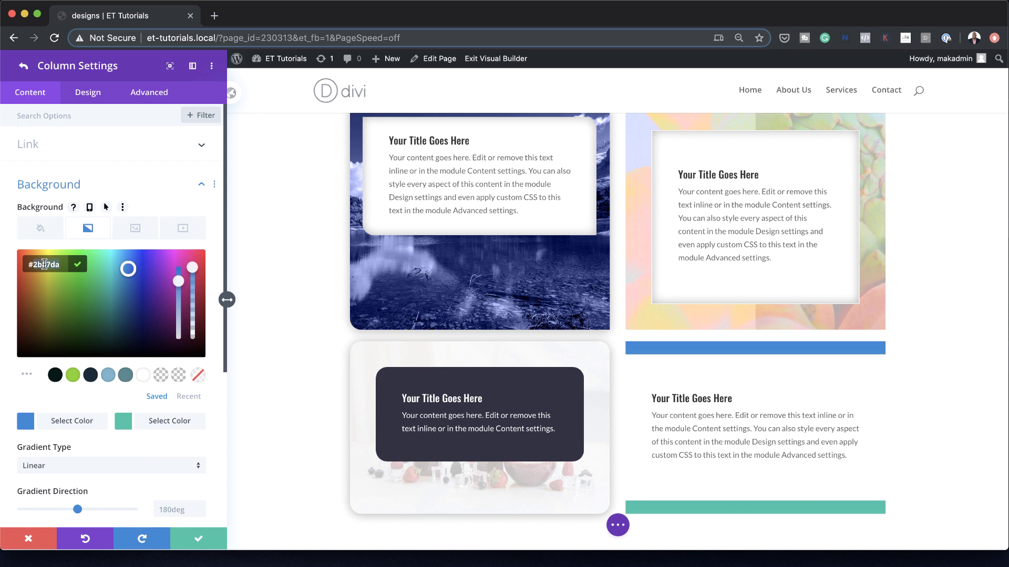
text(#141777)
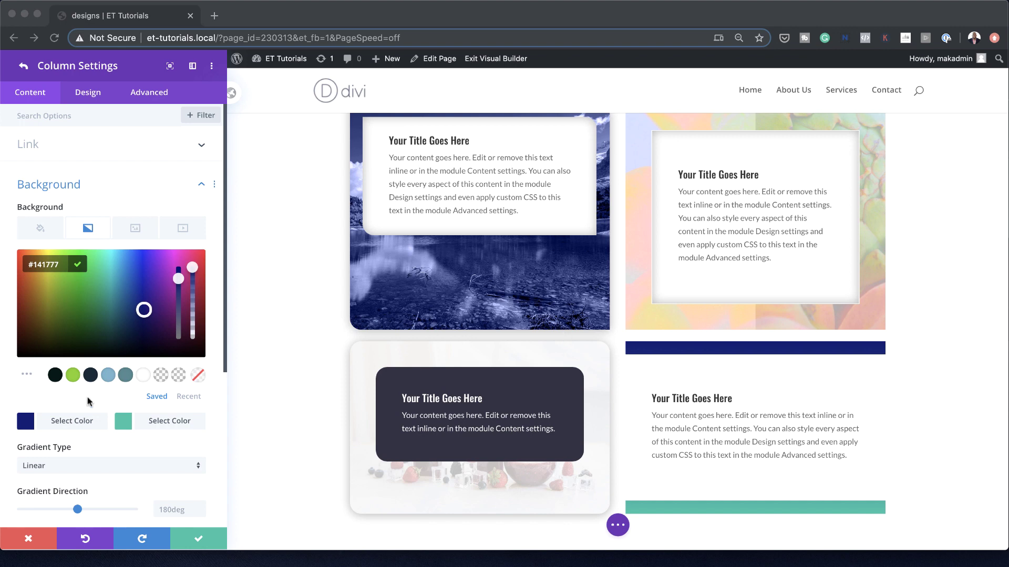
click(123, 423)
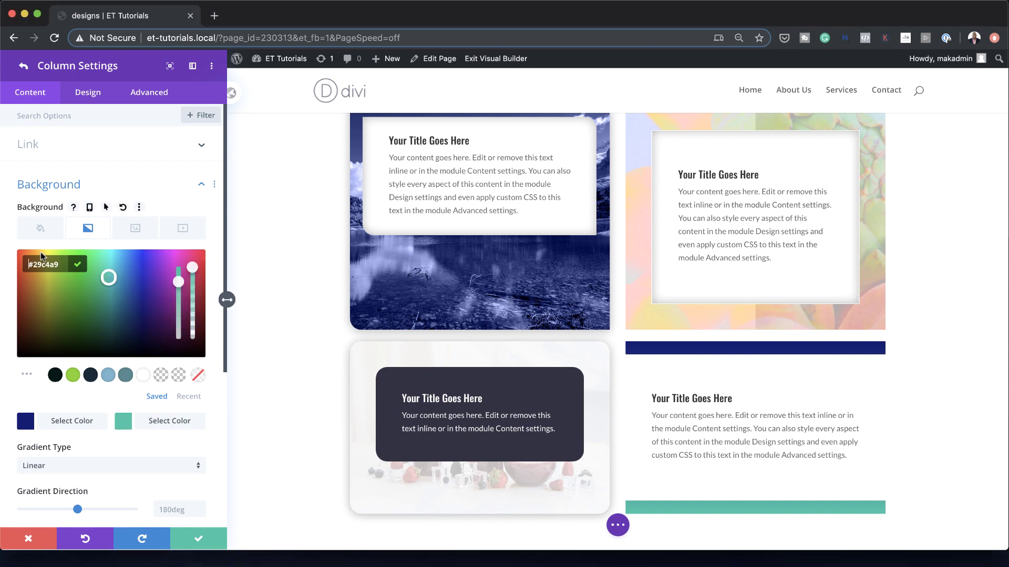
key(ctrl+a)
text(#ffb7eb)
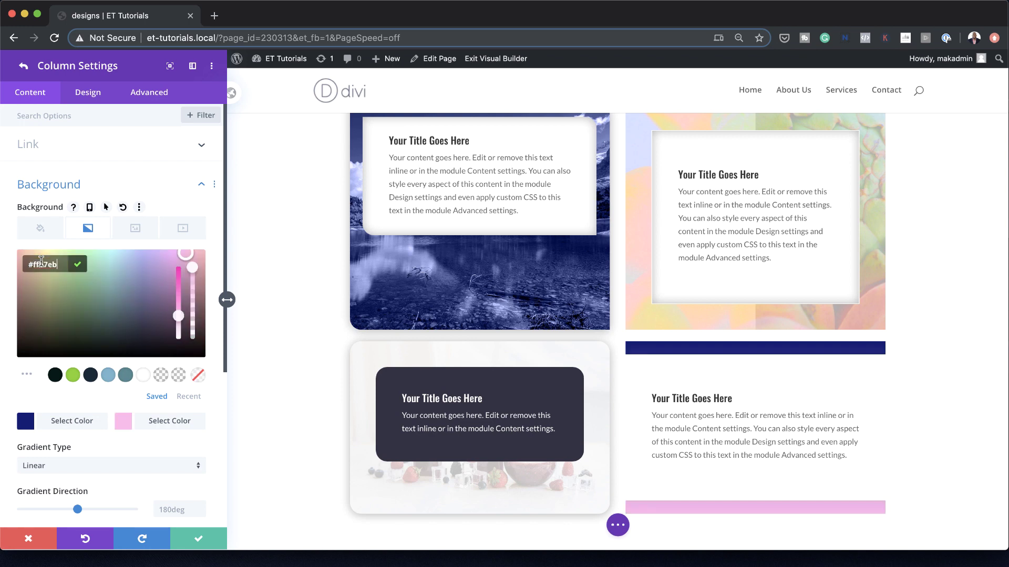
Step: Set the gradient direction to 90deg and the start position to 50%, and adjust the end position for a hard colour split at the middle
scroll(149, 484, down, 4)
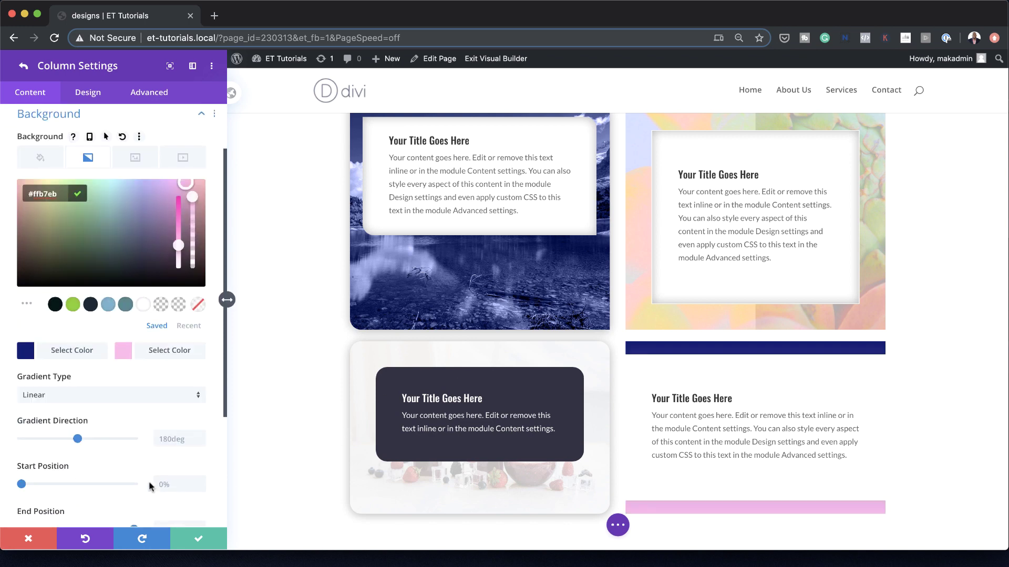
click(180, 398)
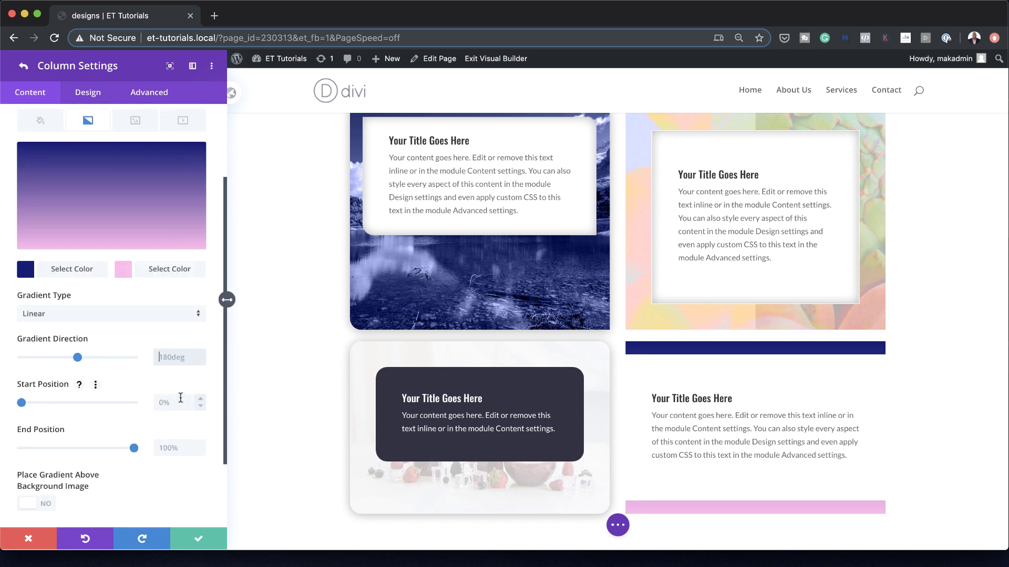
click(176, 357)
text(90deg)
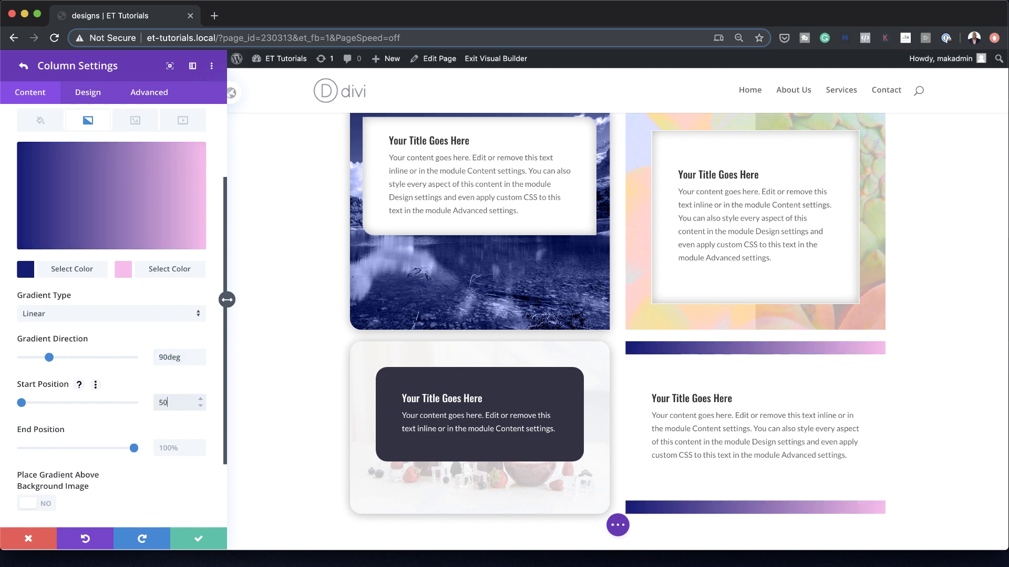
click(182, 448)
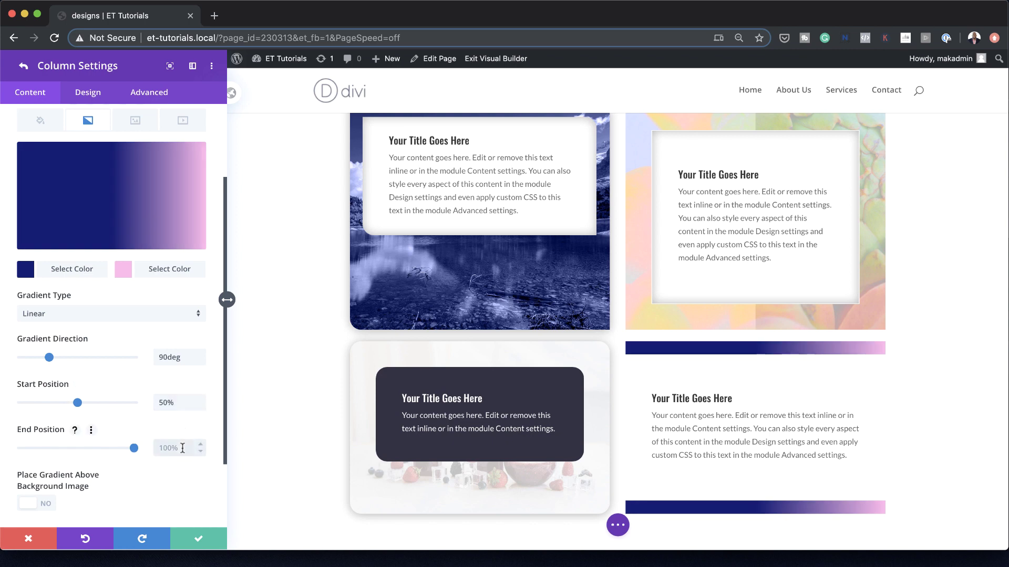
Step: Add the building photo real-estate-10-1.jpg from the media library as the column's background image
scroll(115, 347, up, 2)
click(139, 164)
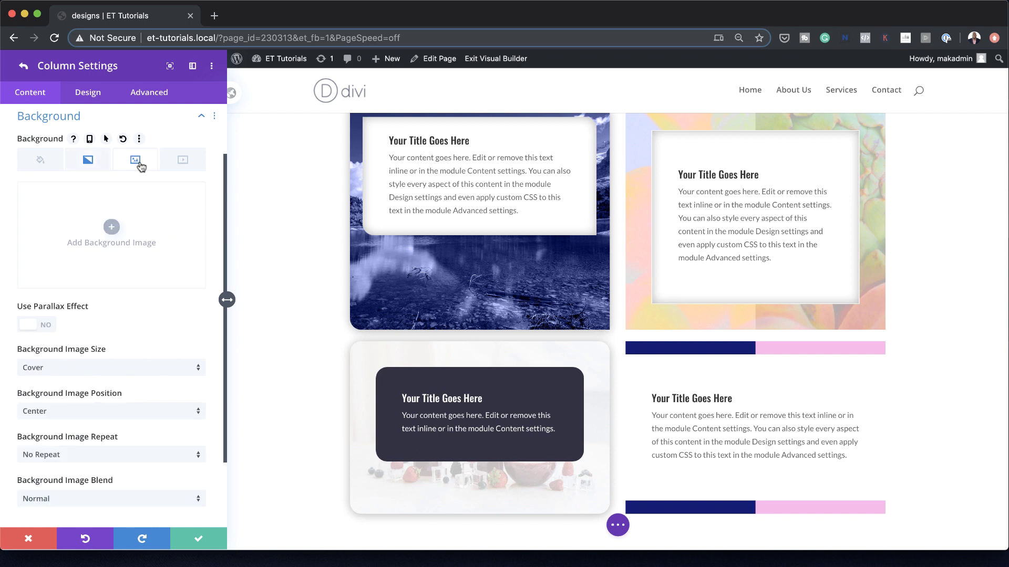
click(112, 227)
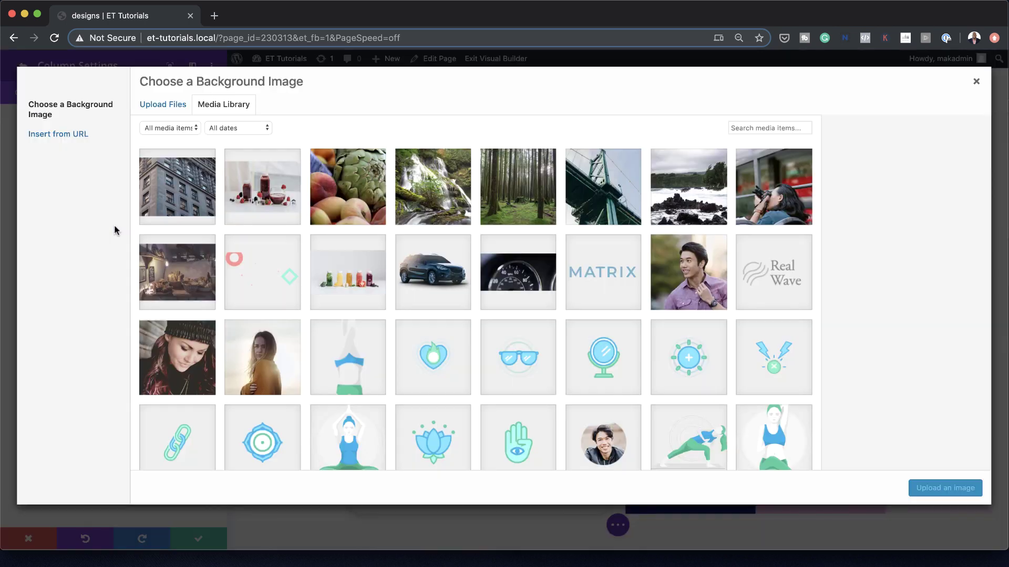
click(193, 197)
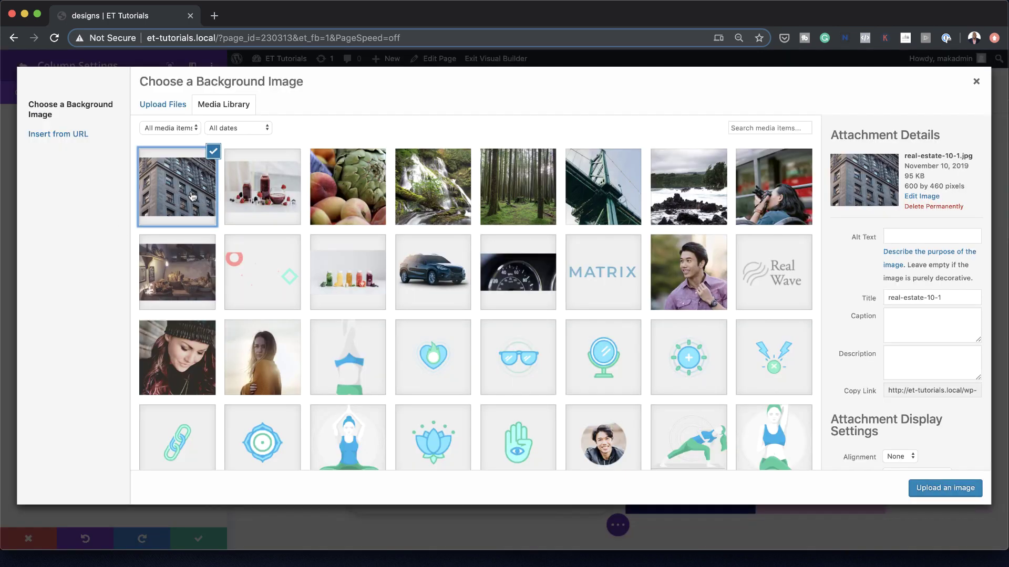
click(964, 492)
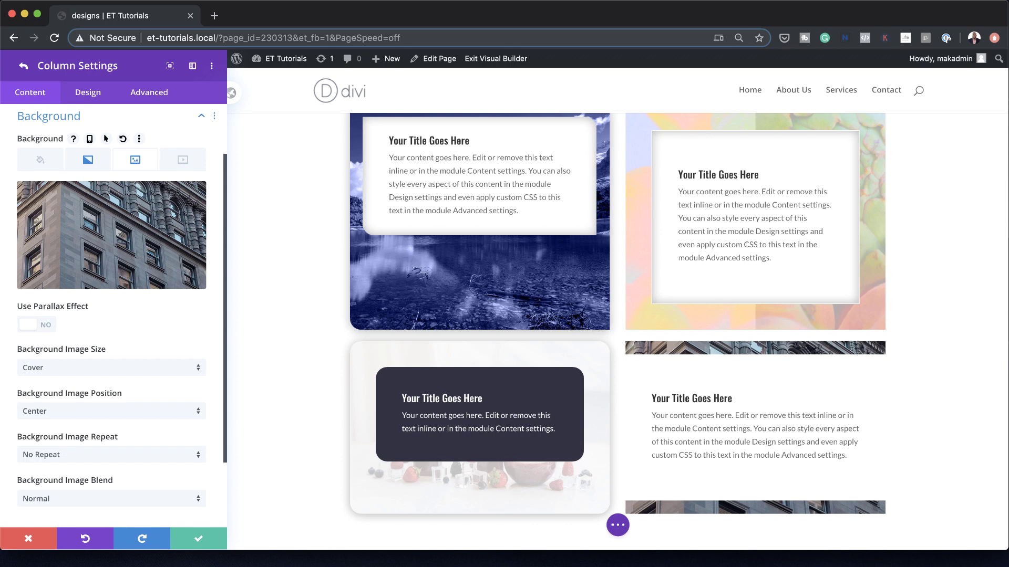
Step: Set the column's background image blend to Luminosity and save the column and row settings
scroll(130, 377, down, 3)
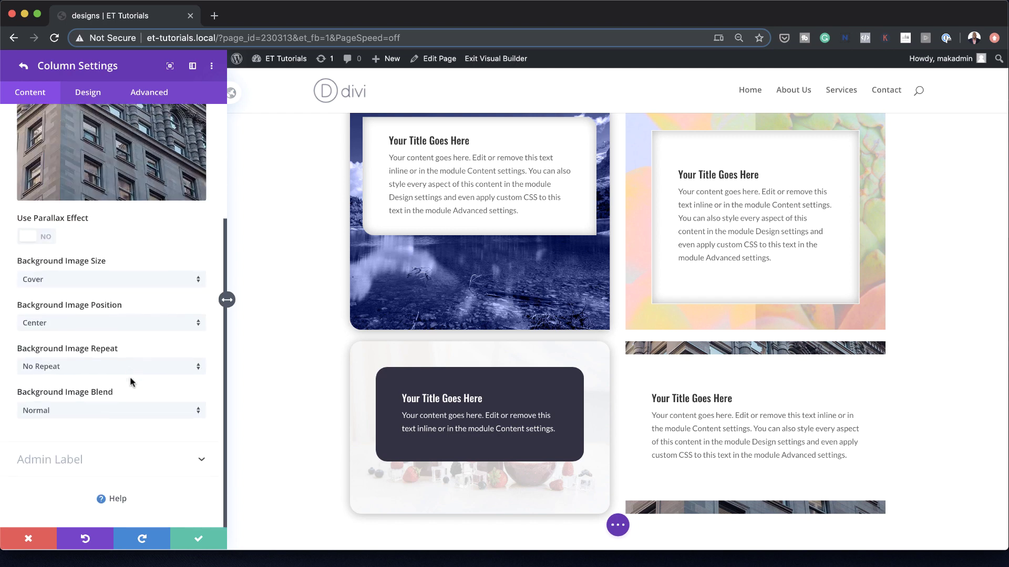
click(106, 415)
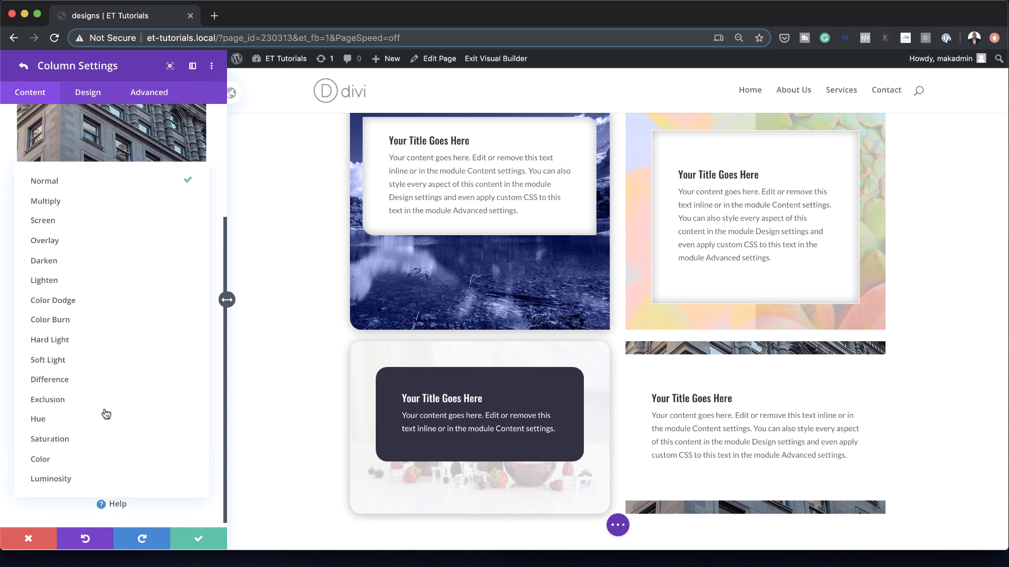
click(125, 476)
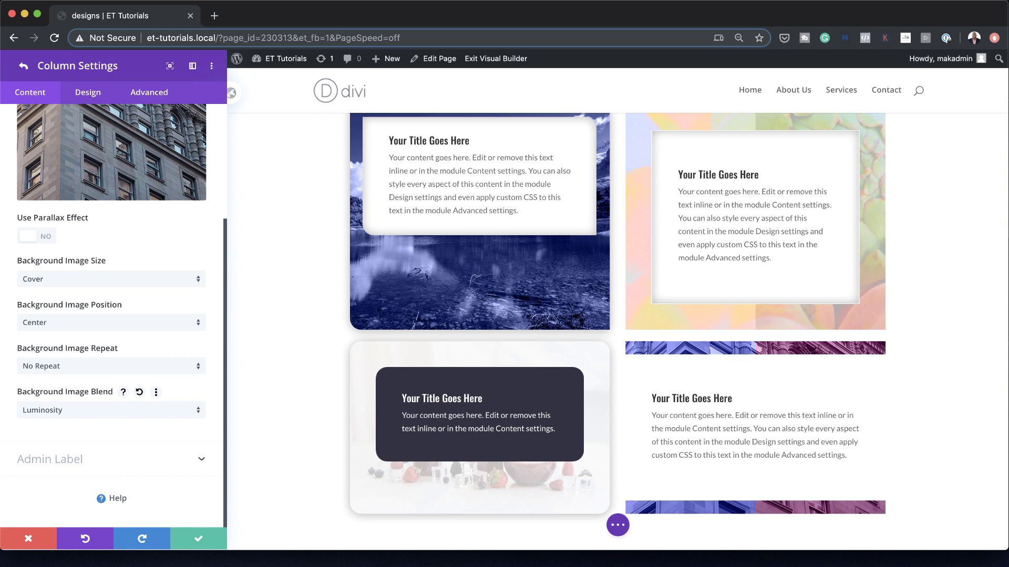
click(200, 542)
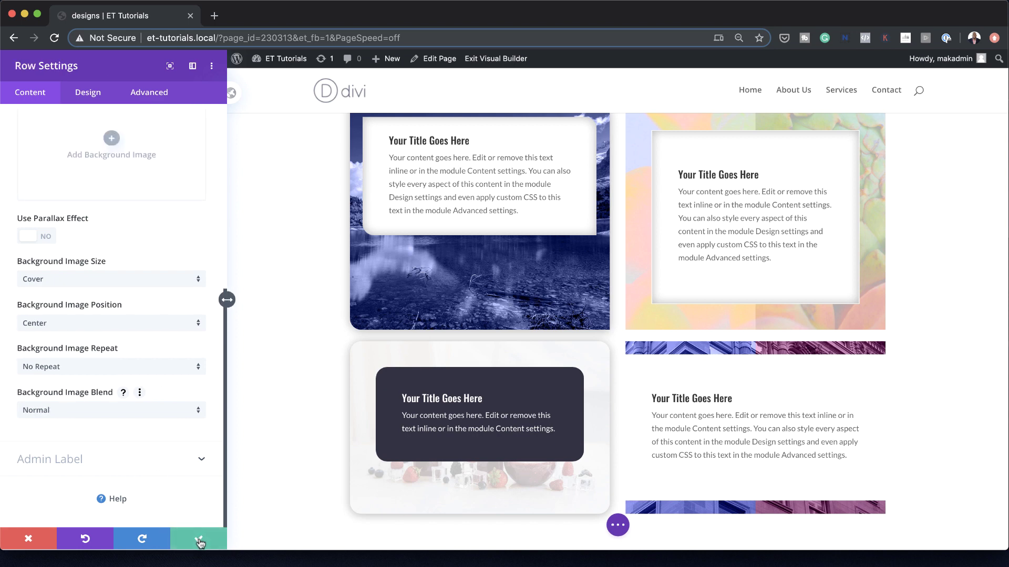
click(200, 542)
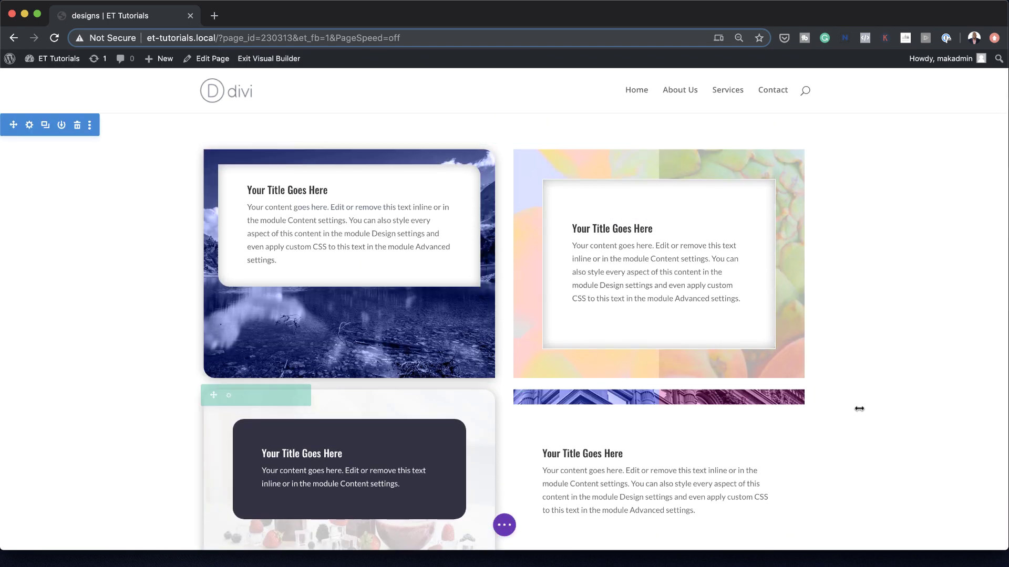
scroll(899, 466, down, 2)
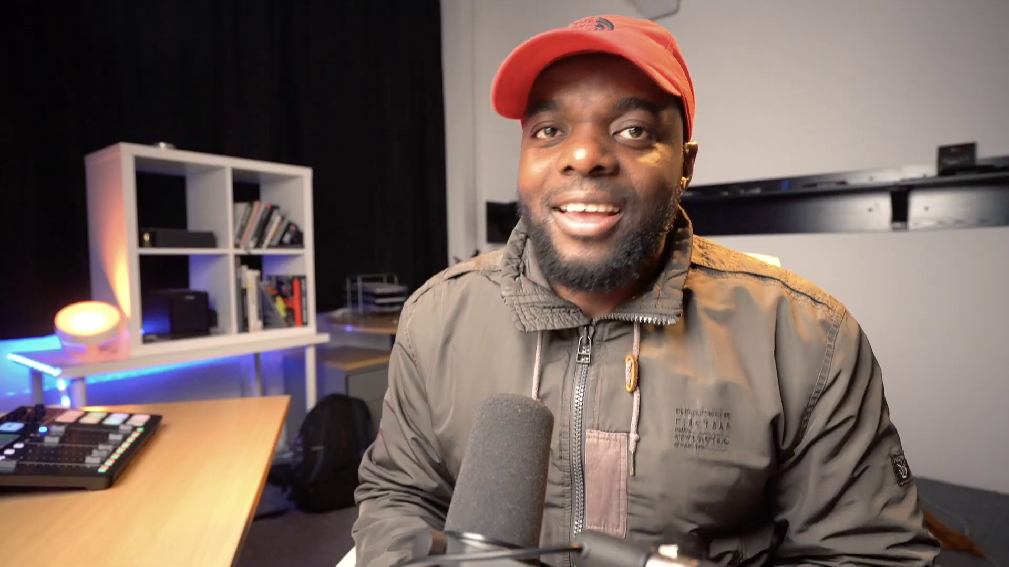